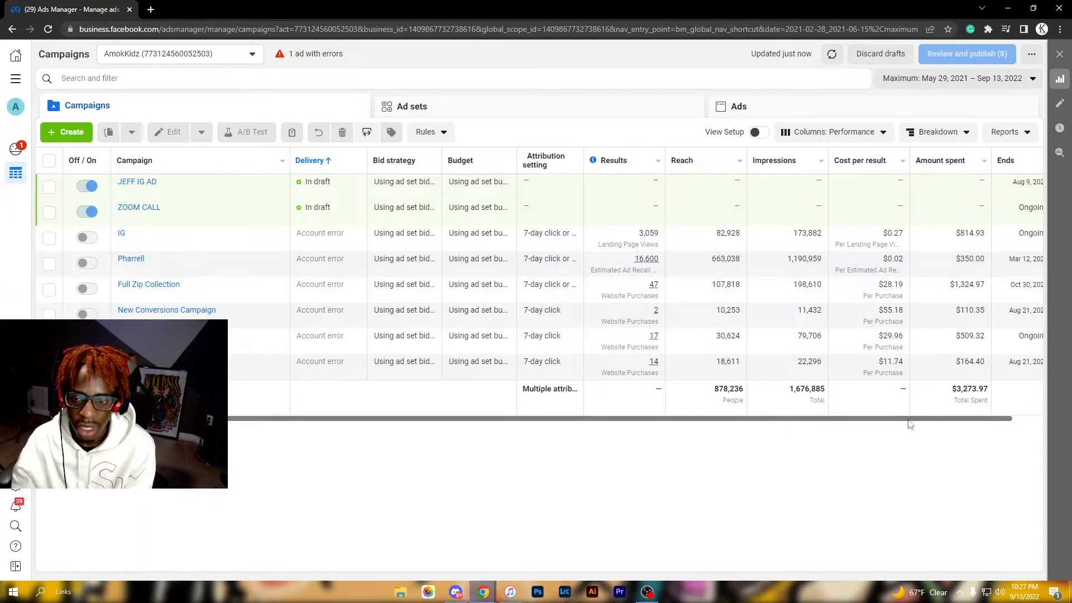
Step: Examine the campaign table's results, reach, cost per result and amount spent for each past campaign
mouse_move(909, 419)
left_mouse_down()
mouse_move(957, 423)
mouse_move(875, 421)
mouse_move(919, 419)
left_mouse_up()
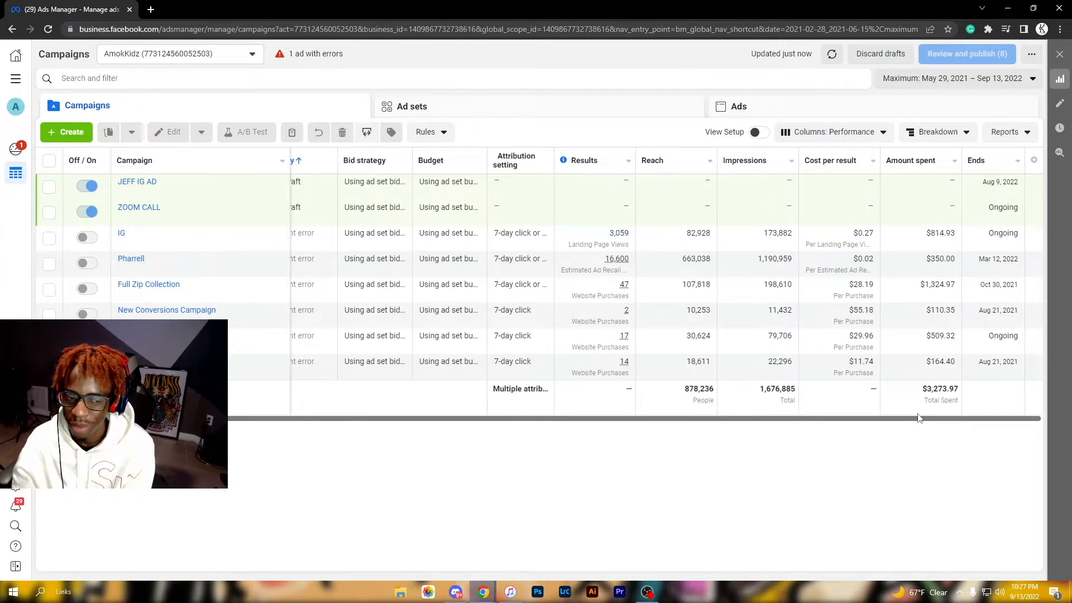
left_click_drag(918, 418, 864, 416)
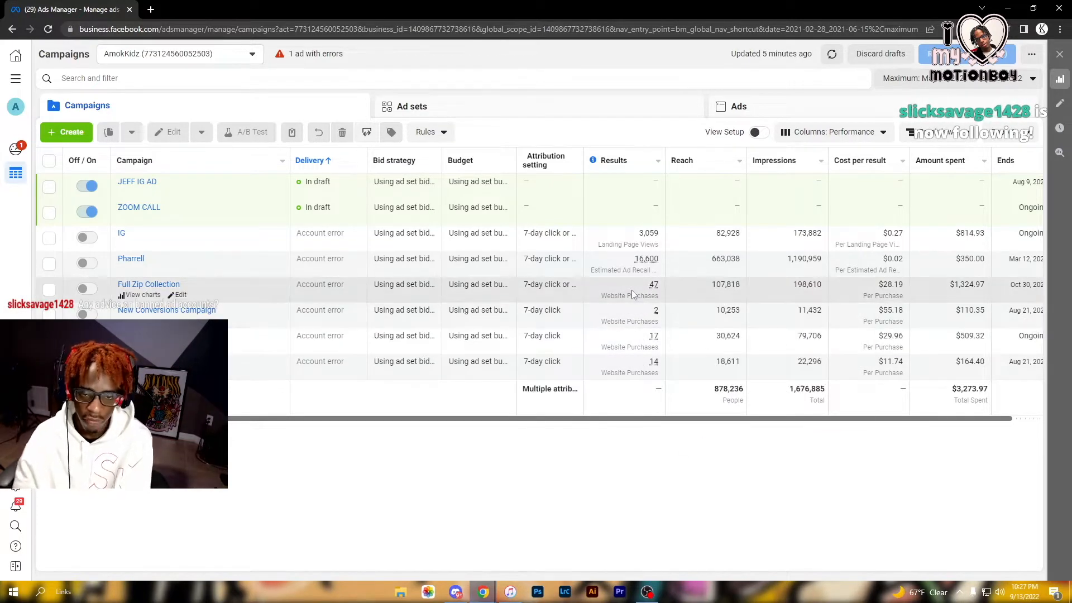
mouse_move(632, 289)
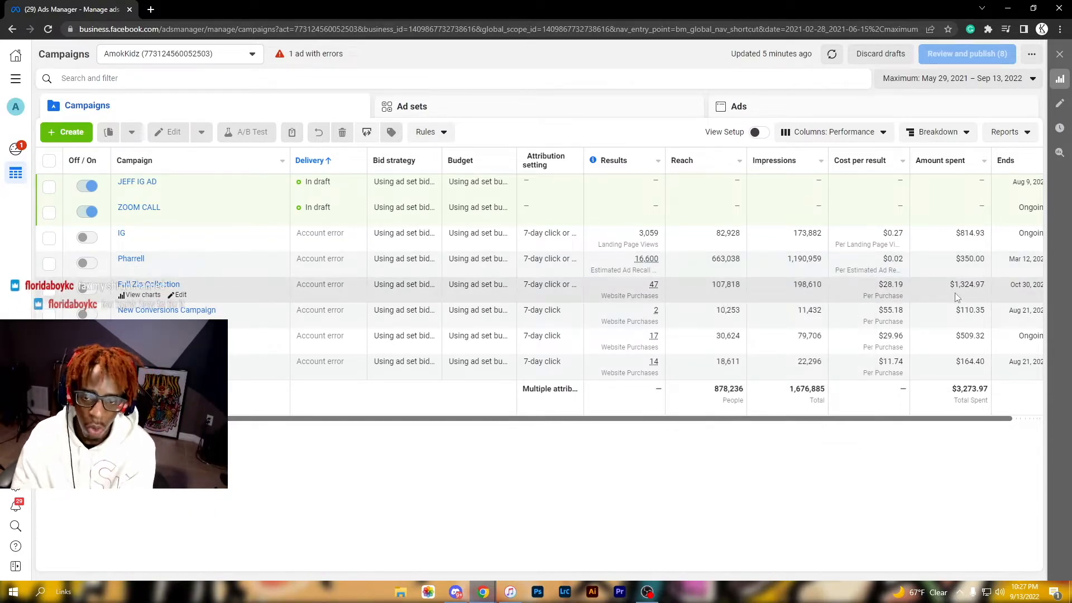
mouse_move(650, 319)
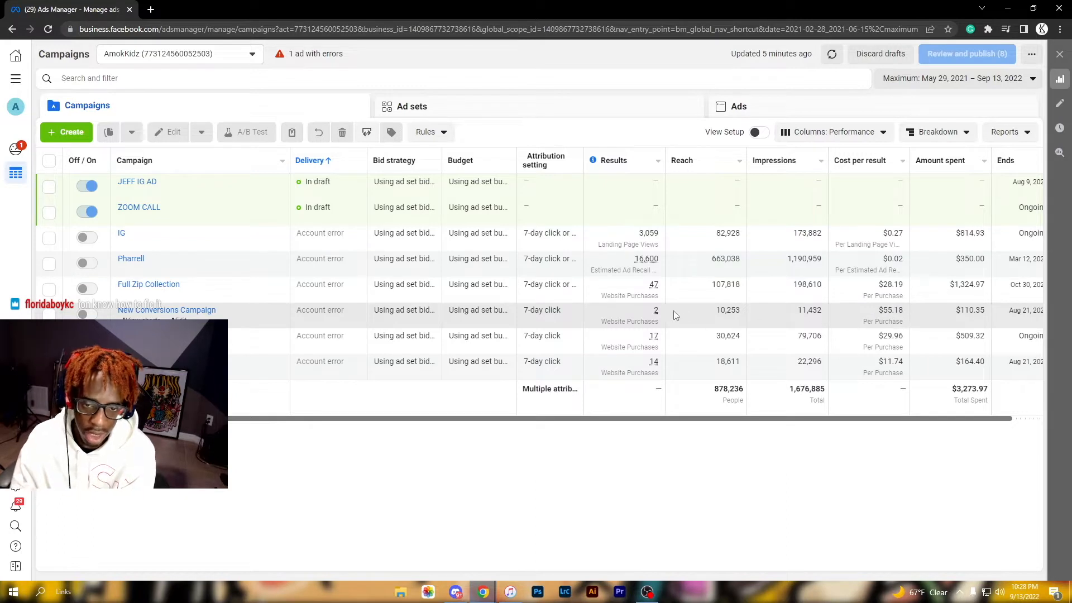
mouse_move(631, 344)
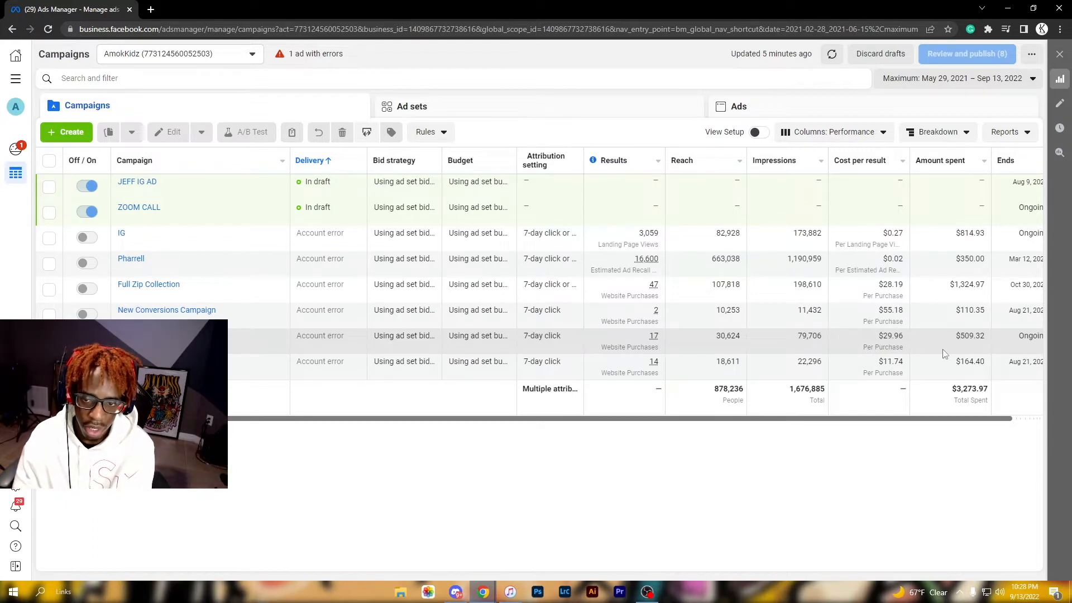
mouse_move(643, 373)
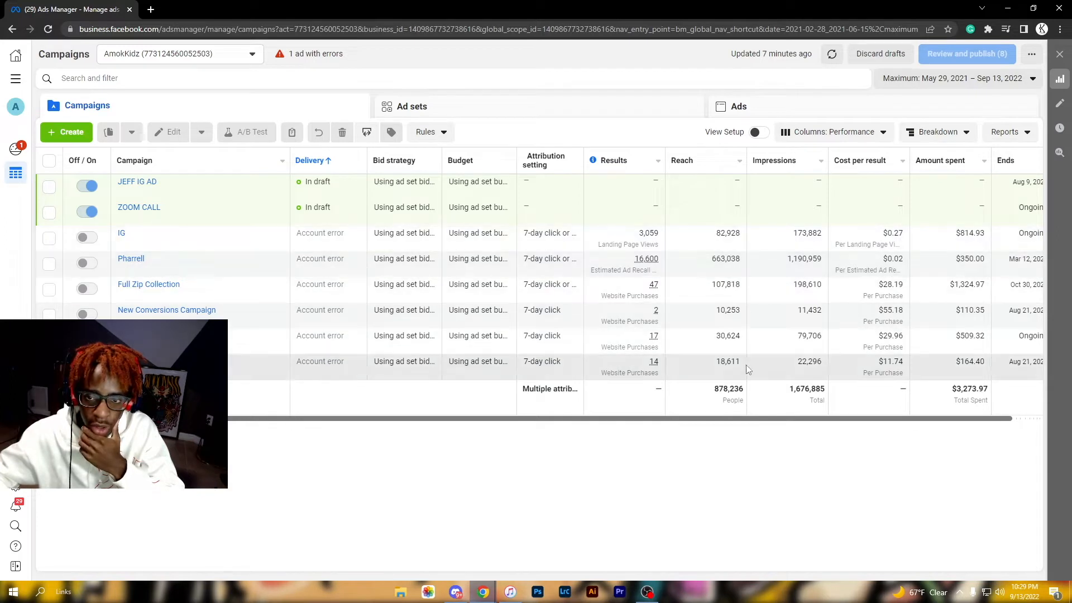
mouse_move(621, 356)
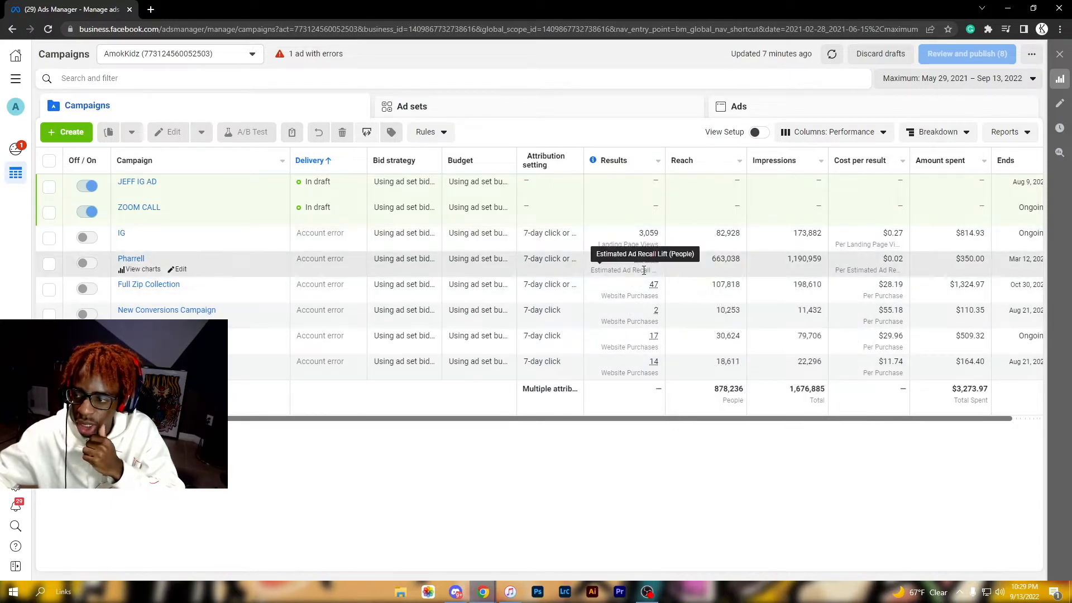
mouse_move(630, 313)
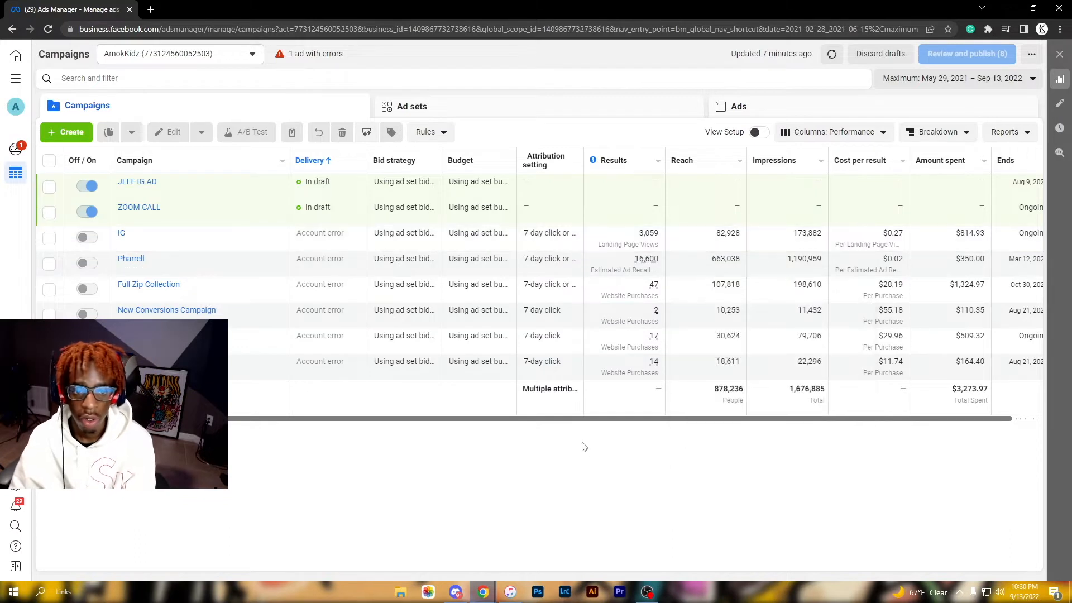
Step: Open the Full Drop campaign's New Stuff ad set and bring up its Full Release ad in the editor
left_click(146, 362)
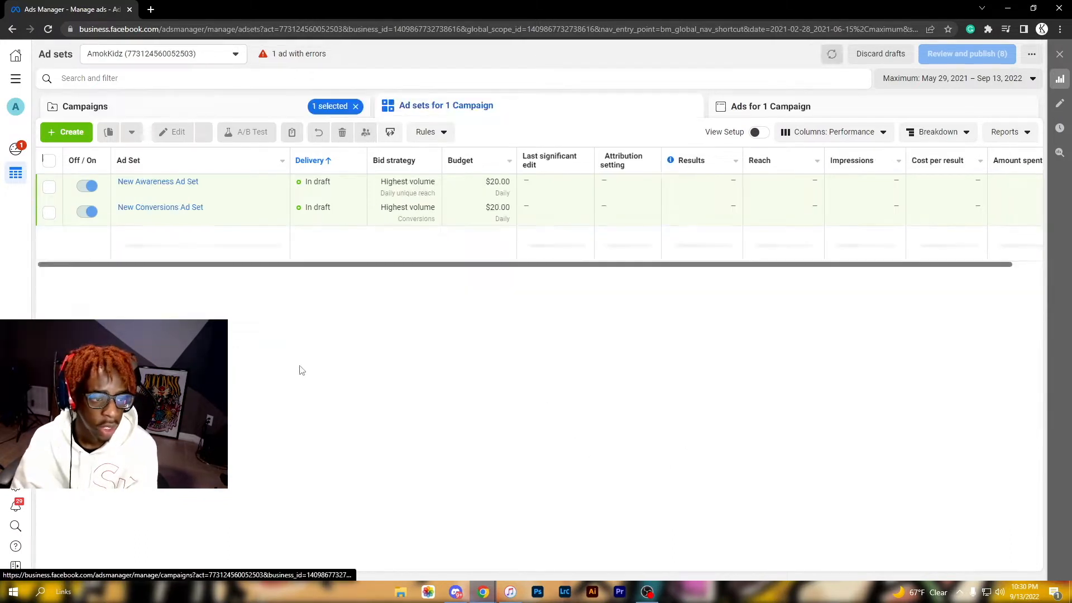
left_click(140, 182)
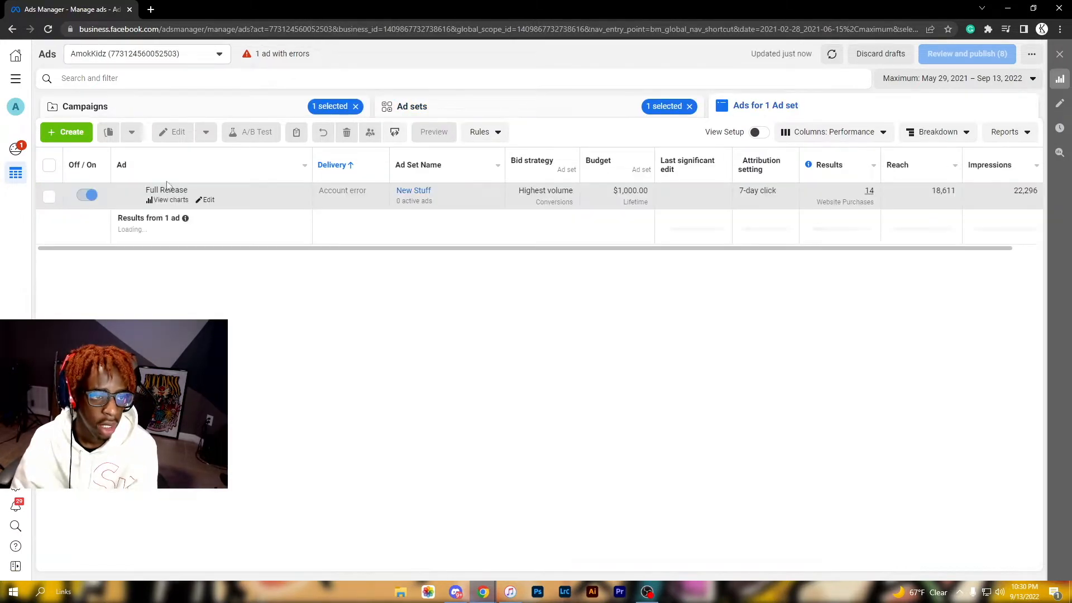
double_click(160, 190)
left_click(249, 192)
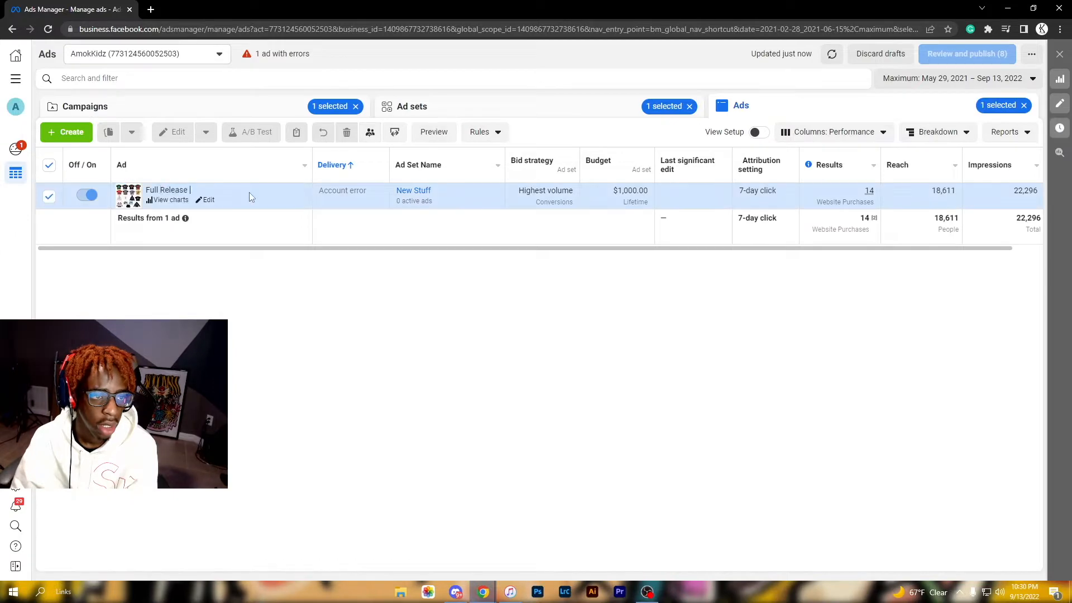
left_click(211, 199)
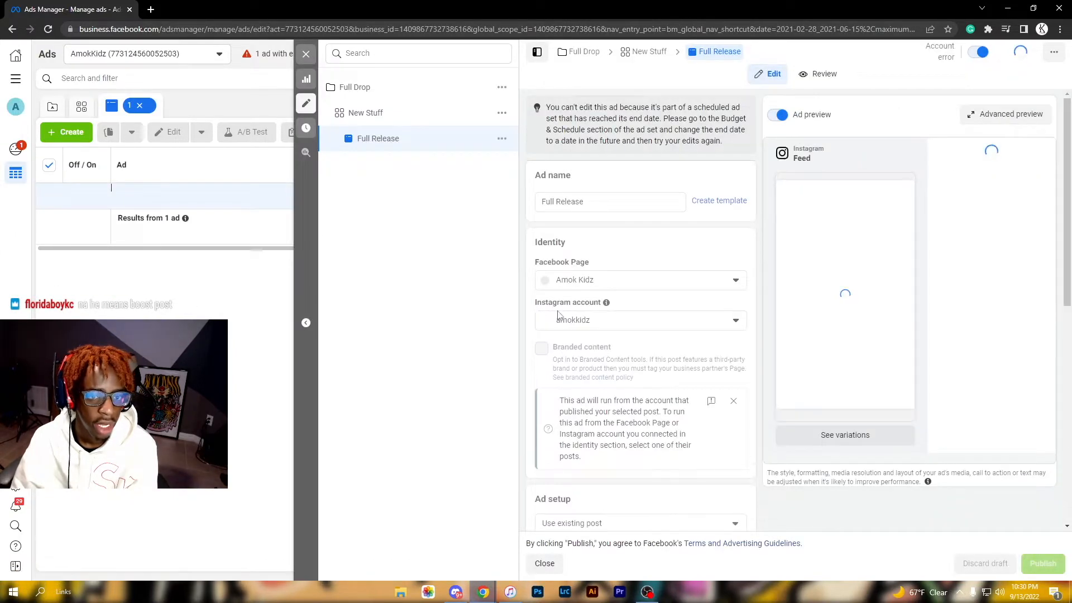
Step: Review the New Stuff ad set's budget, audience and placement settings, and return to the campaign list
left_click(369, 112)
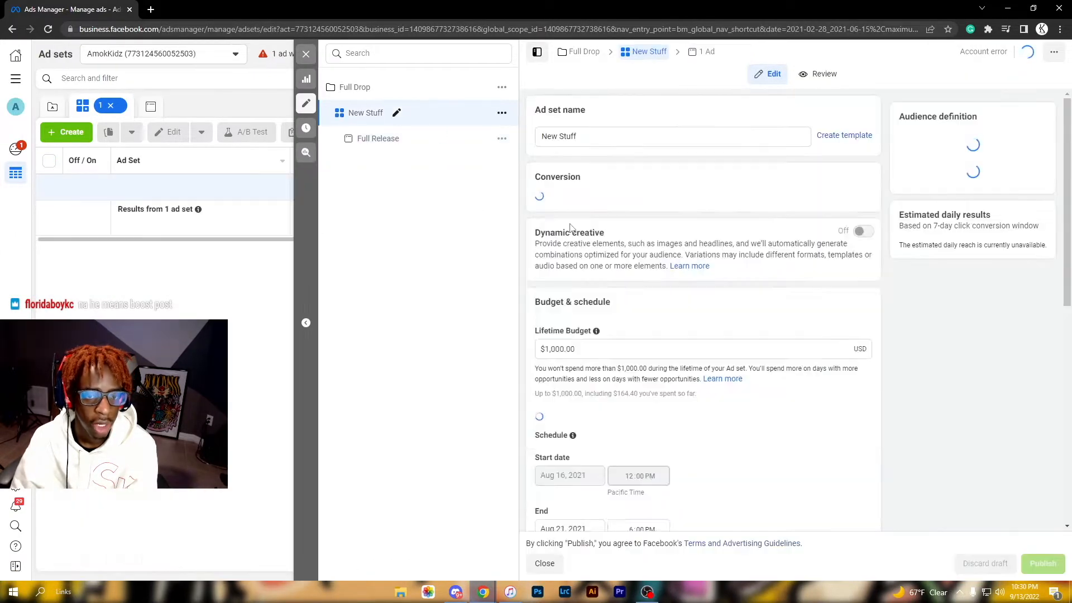
scroll(642, 246, "down", 10)
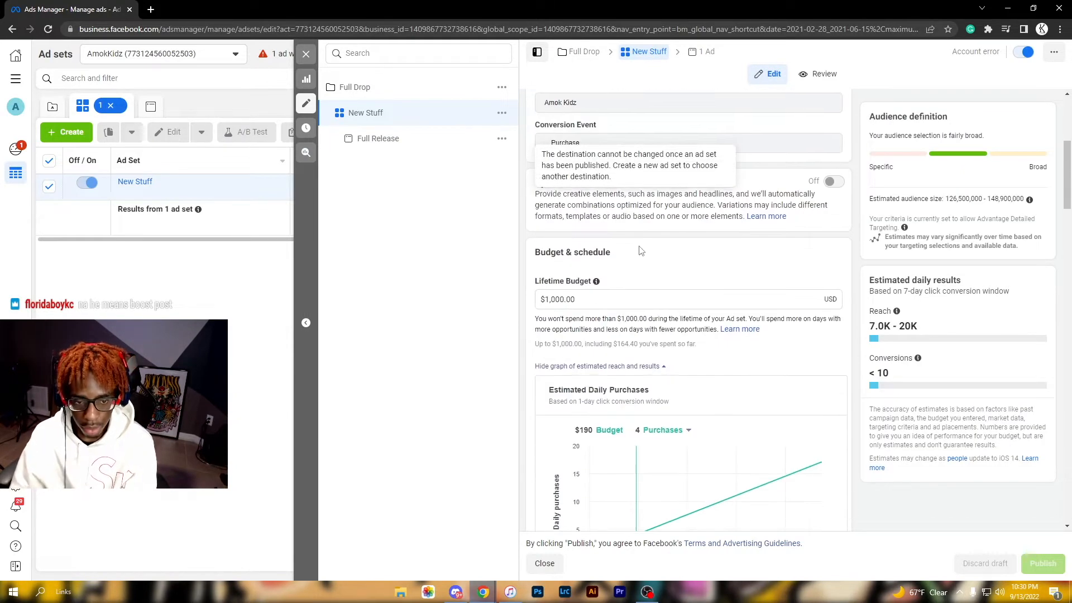
scroll(638, 245, "down", 12)
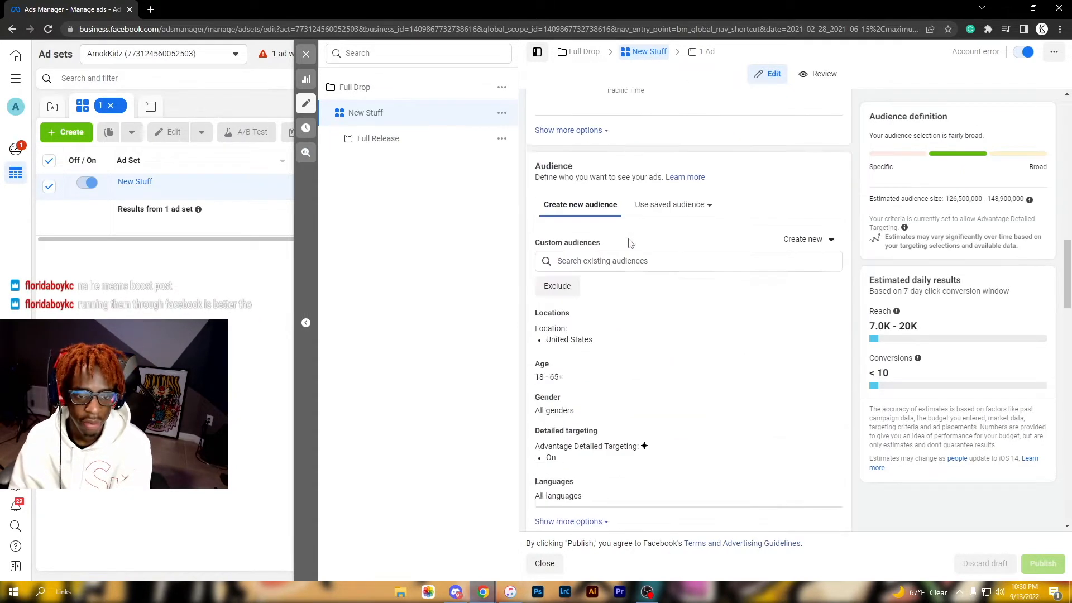
scroll(628, 243, "down", 2)
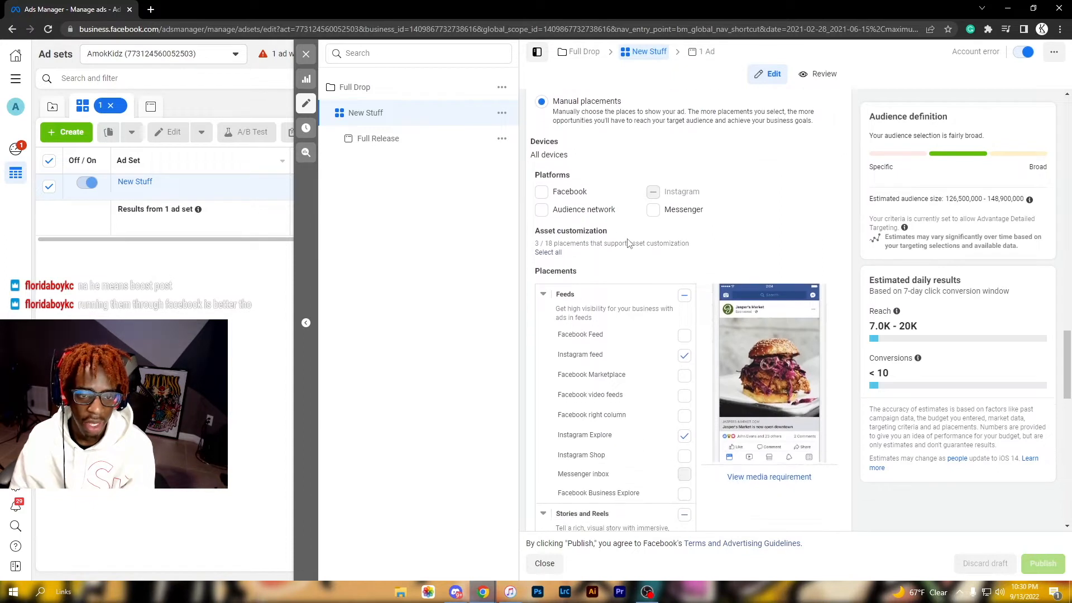
scroll(566, 230, "down", 1)
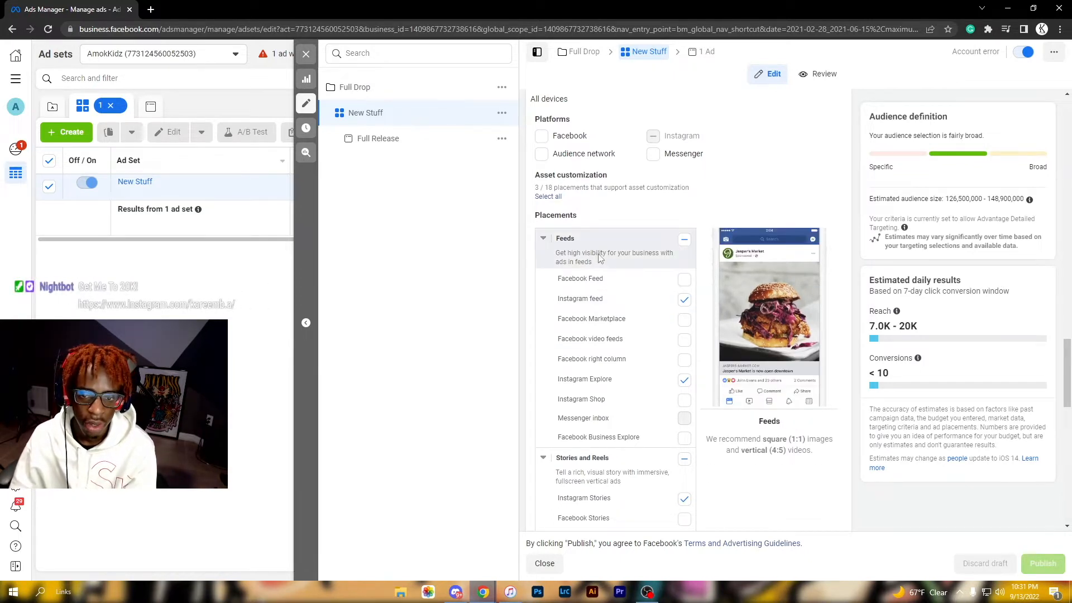
left_click(306, 53)
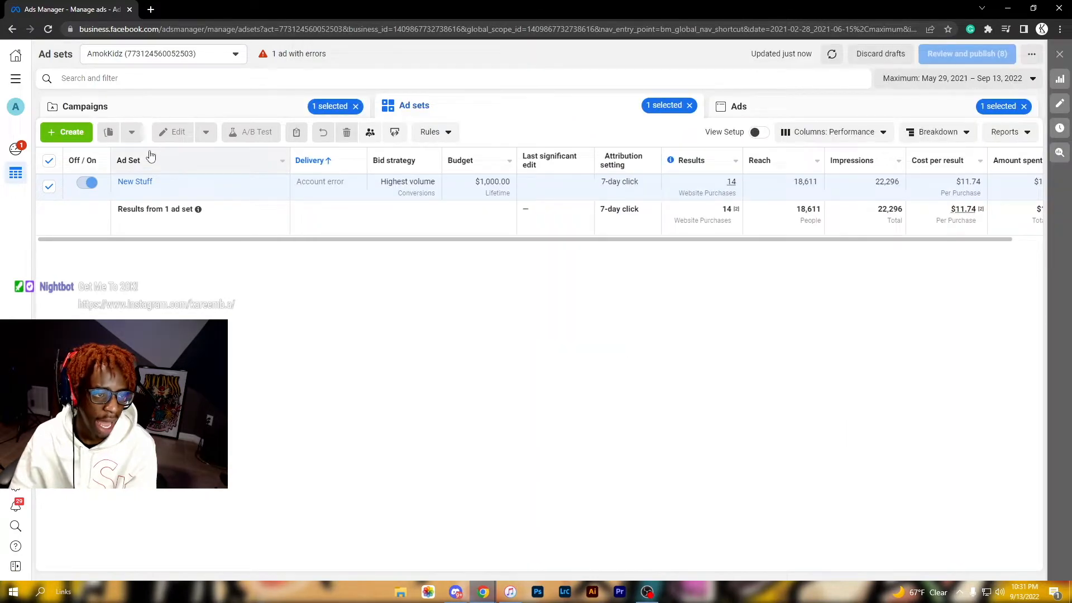
left_click(90, 111)
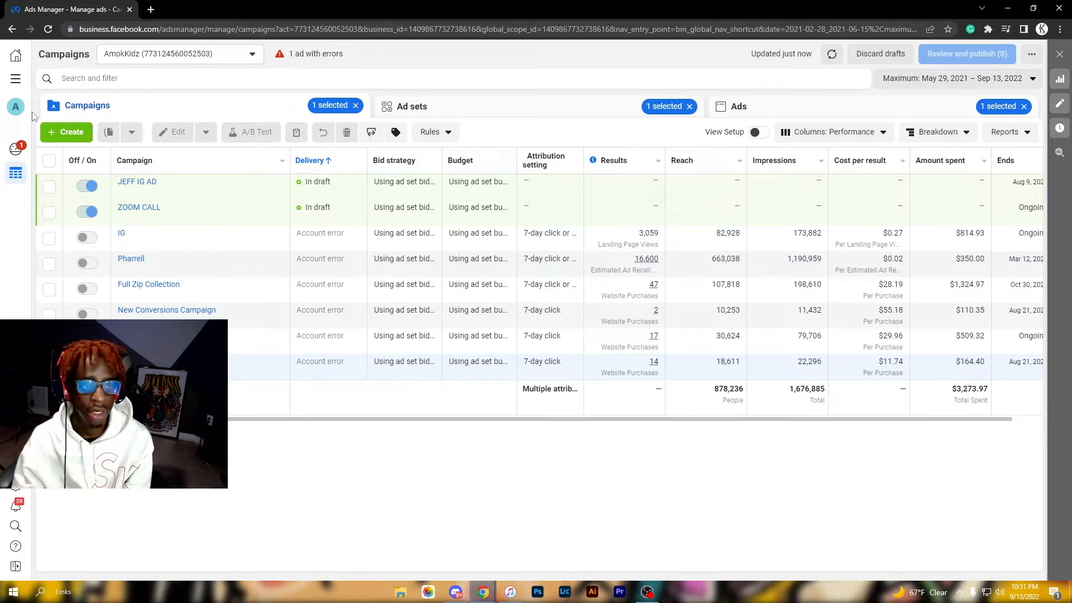
Step: Start a new campaign with the Auction buying type and the Sales objective
left_click(65, 132)
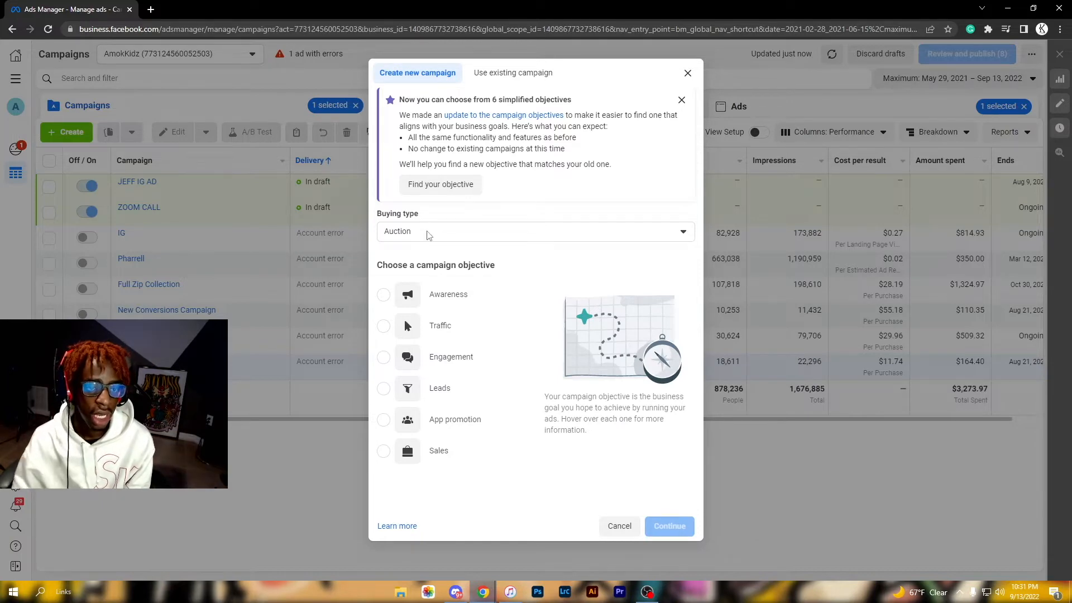
left_click(489, 72)
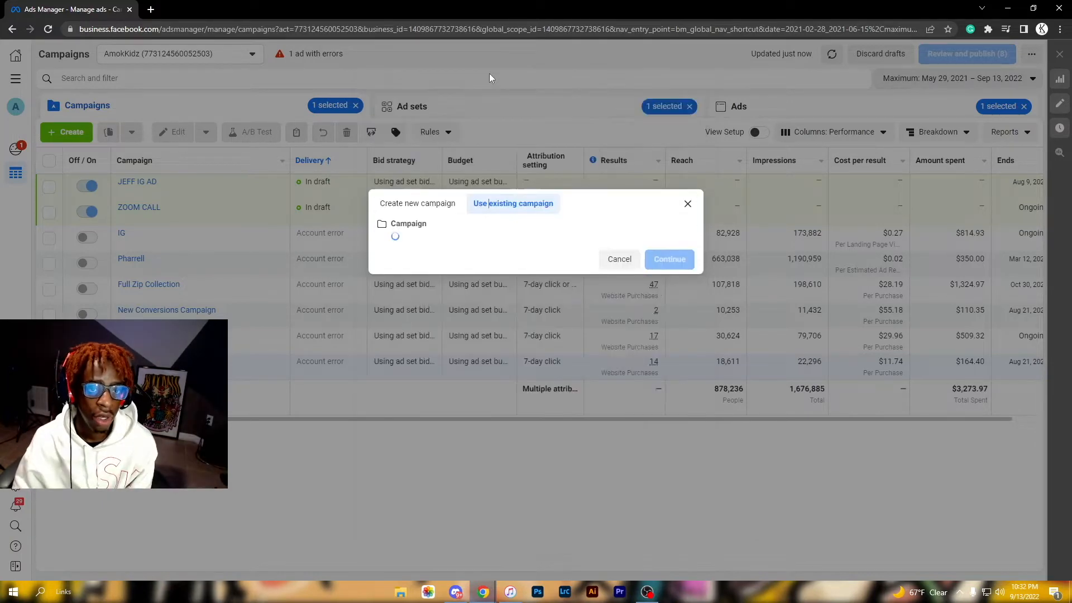
left_click(430, 201)
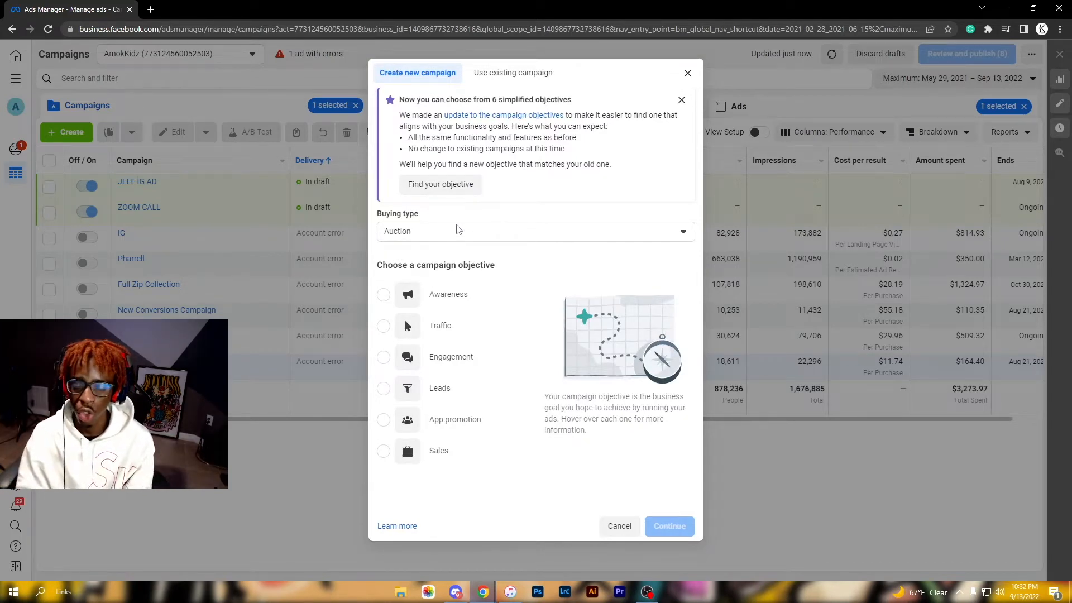
mouse_move(406, 334)
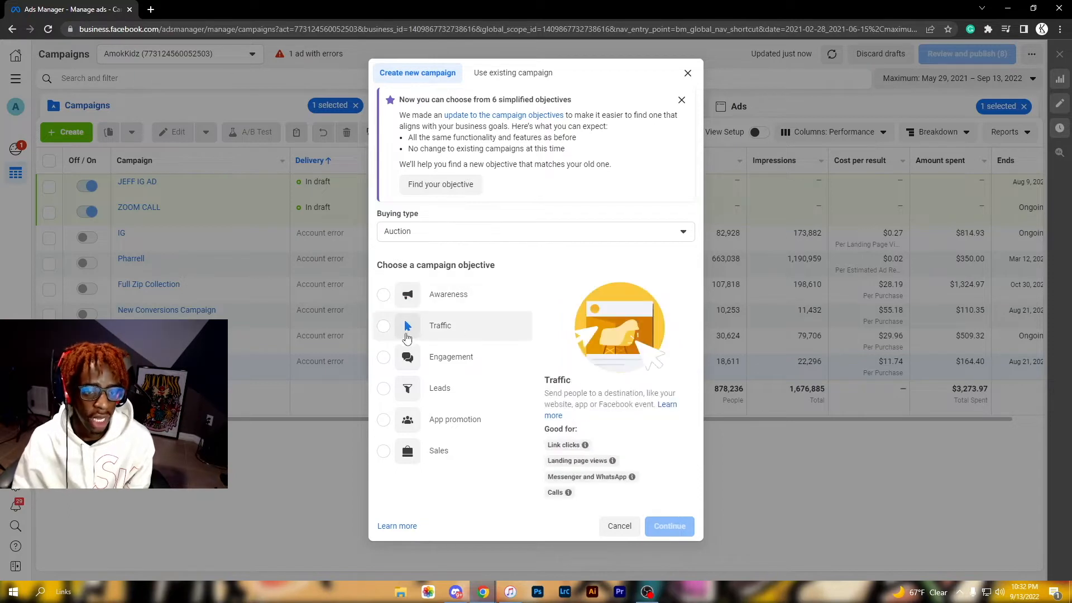
mouse_move(413, 359)
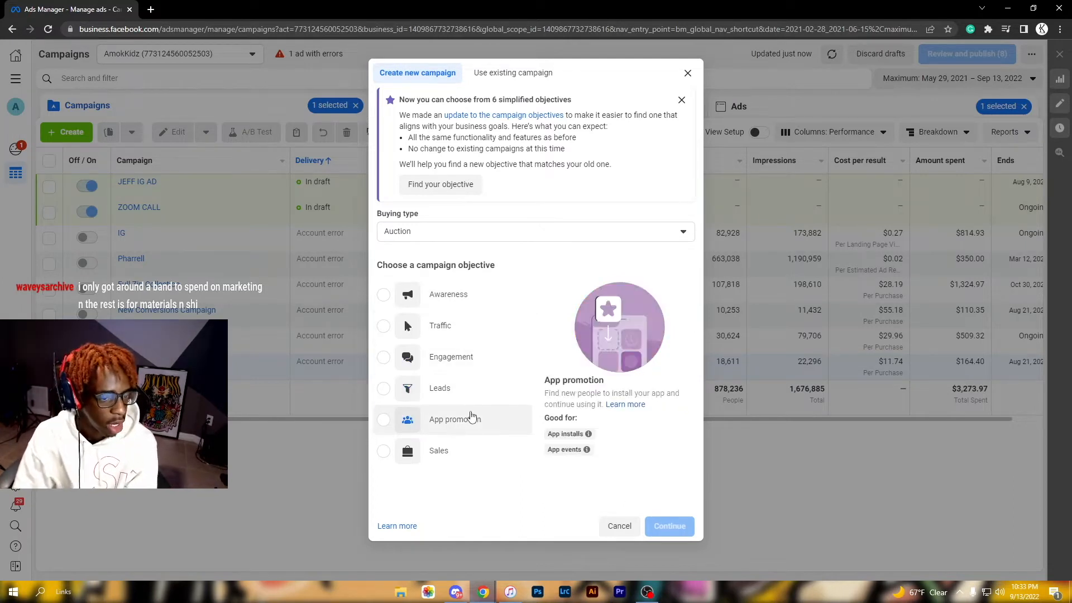
left_click(441, 451)
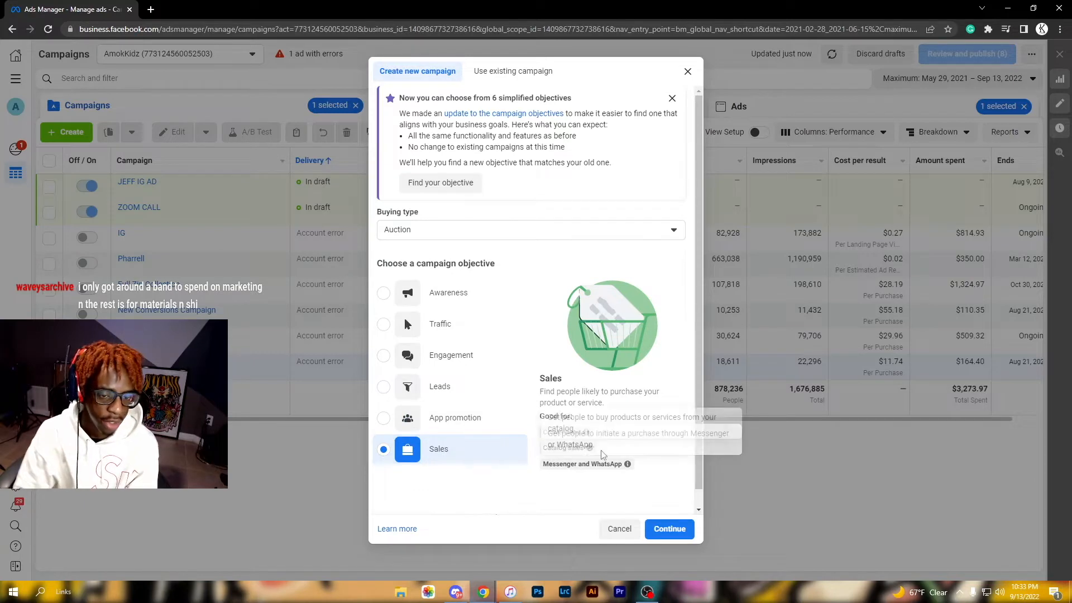
scroll(565, 464, "down", 1)
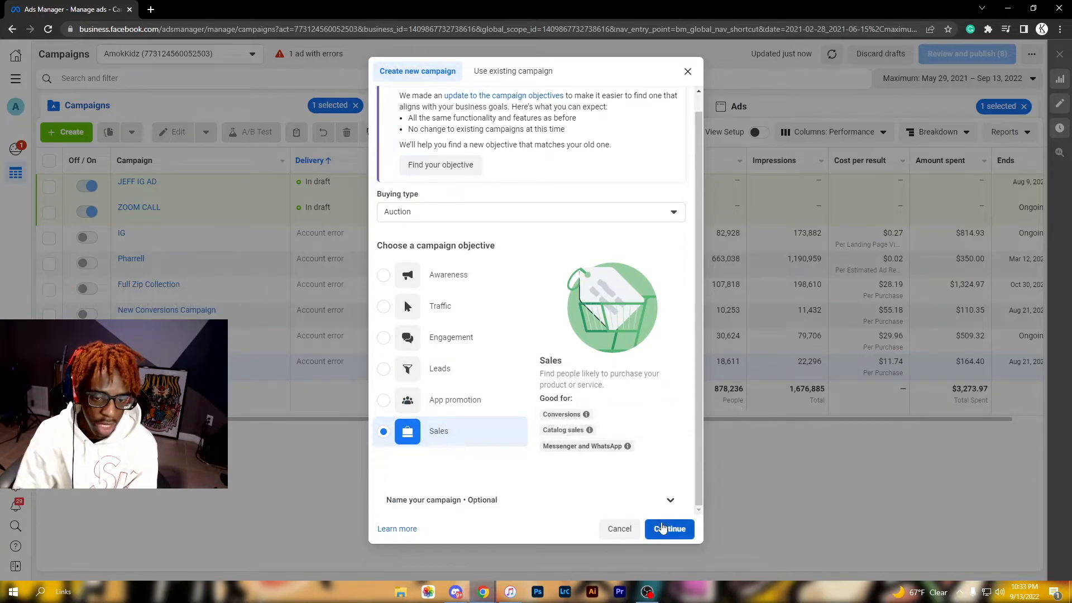
left_click(666, 528)
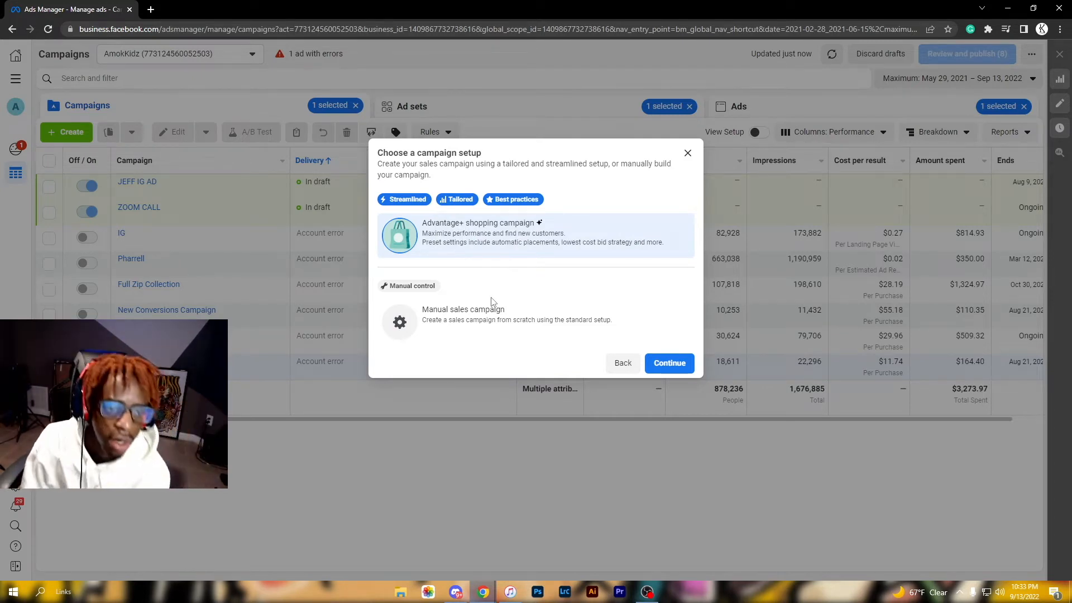
Step: Choose the Manual sales campaign setup and look through the new campaign's settings
left_click(552, 319)
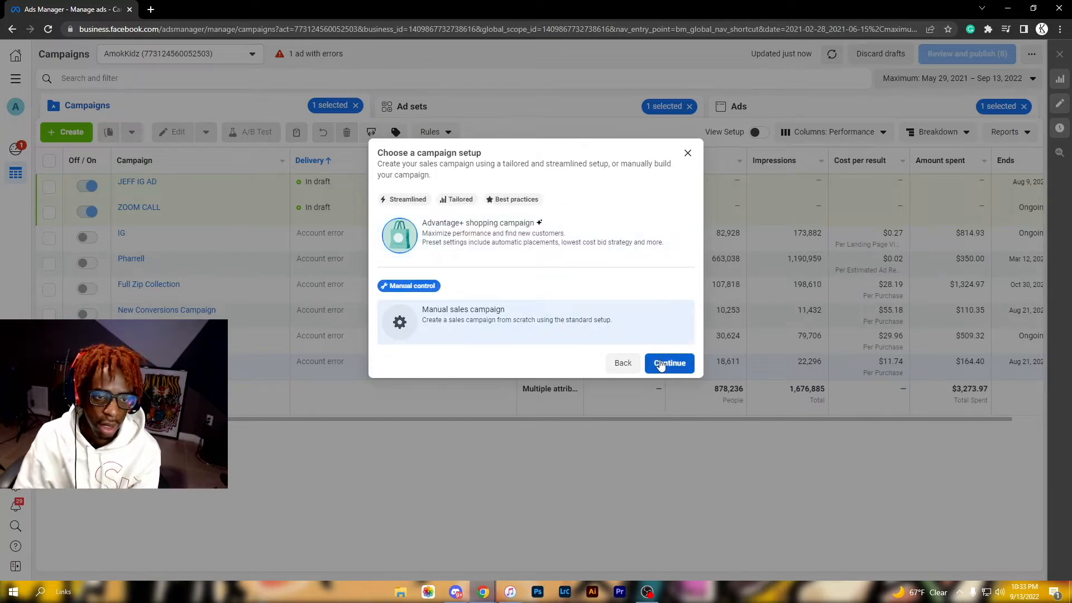
left_click(670, 363)
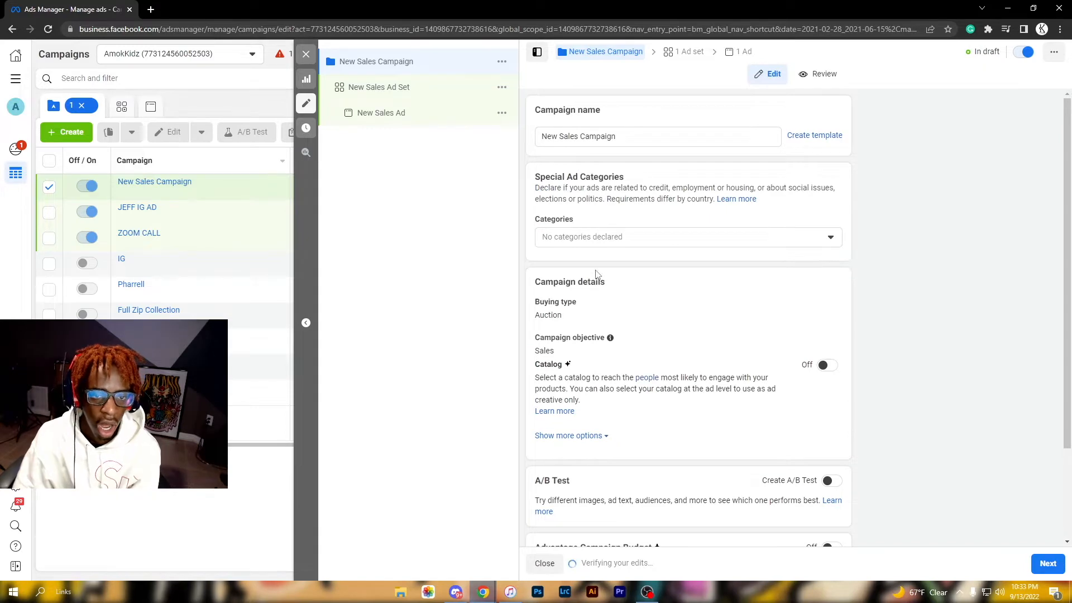
scroll(595, 280, "down", 2)
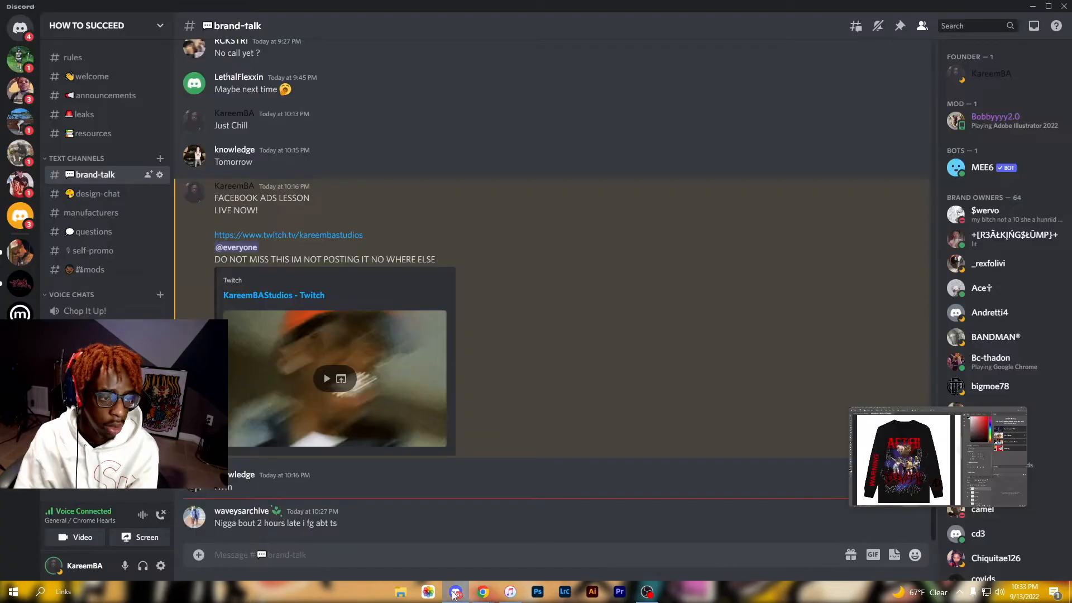
Step: Switch to Discord, check the General voice channel of the Chrome Hearts server, and return to the campaign editor
left_click(456, 592)
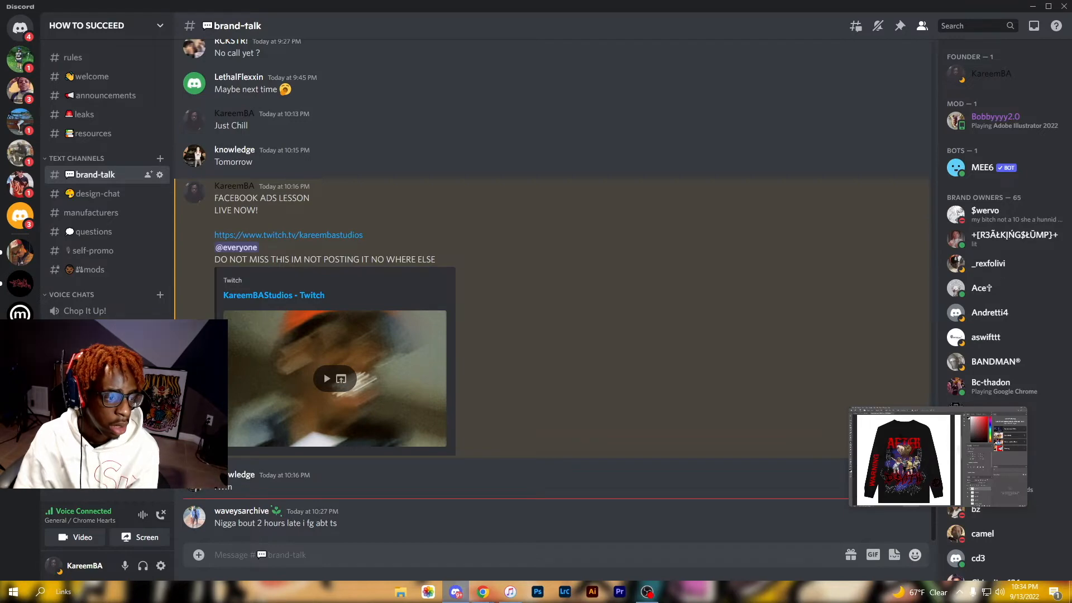
left_click(21, 265)
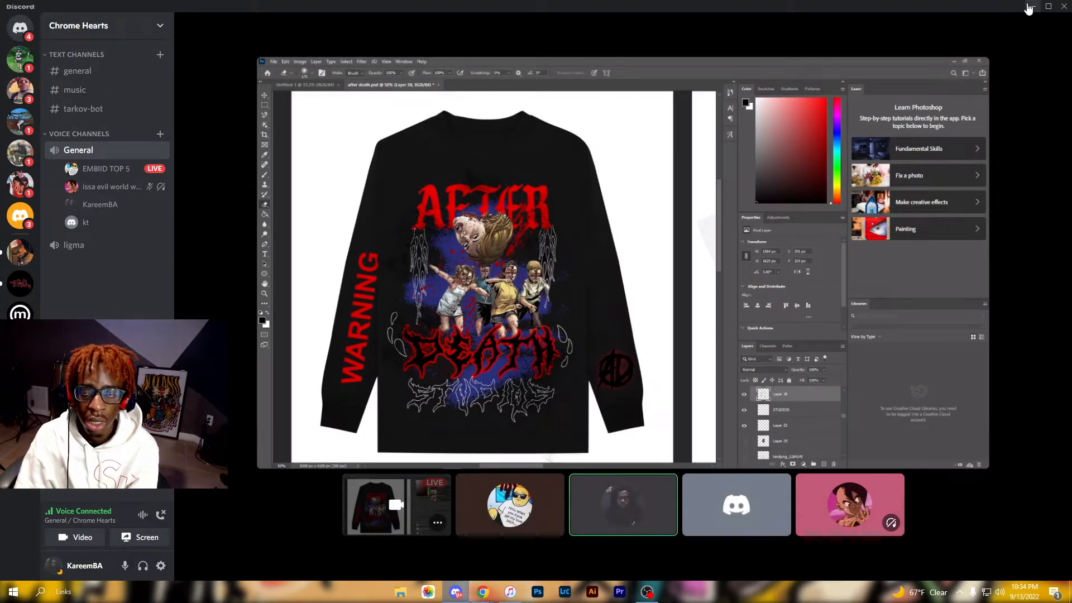
left_click(1028, 7)
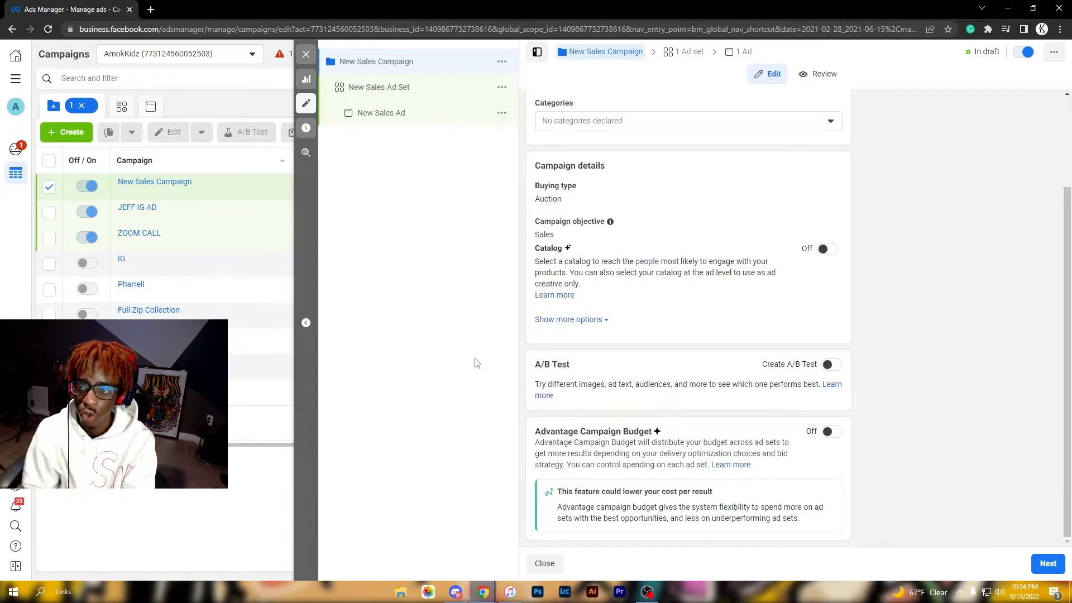
Step: Open the kareembastudios Shopify admin in a new browser tab
left_click(149, 10)
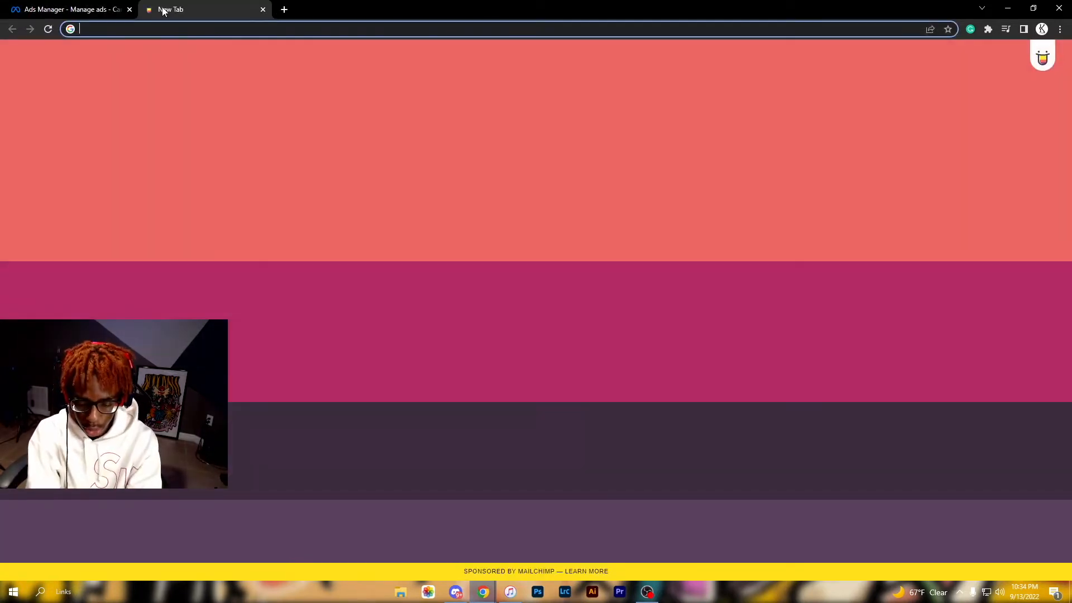
type("shop")
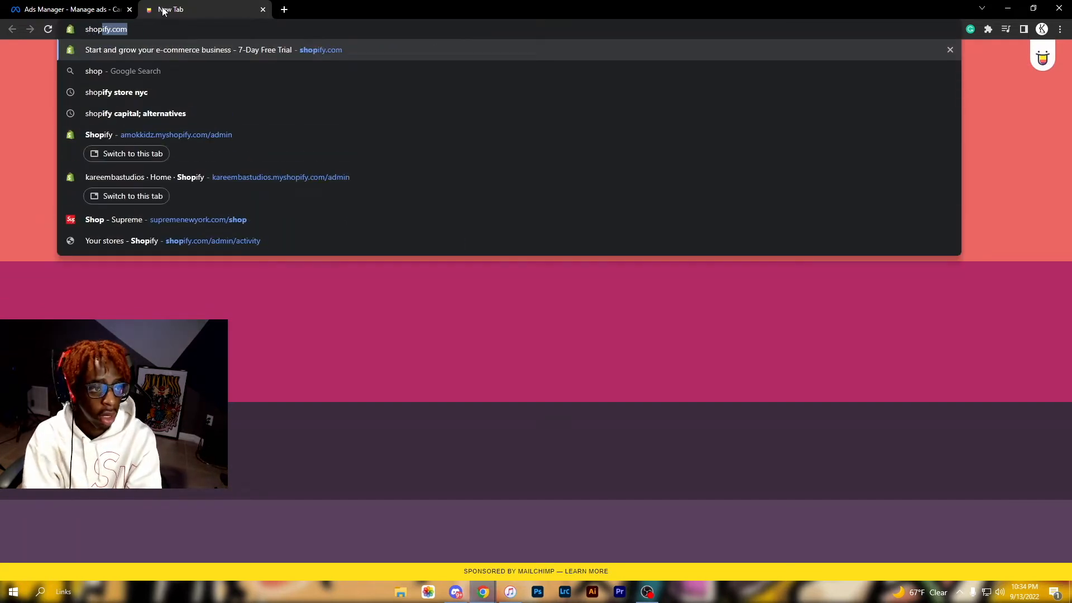
key("Down")
key("Down")
key("Down")
key("Down")
key("Down")
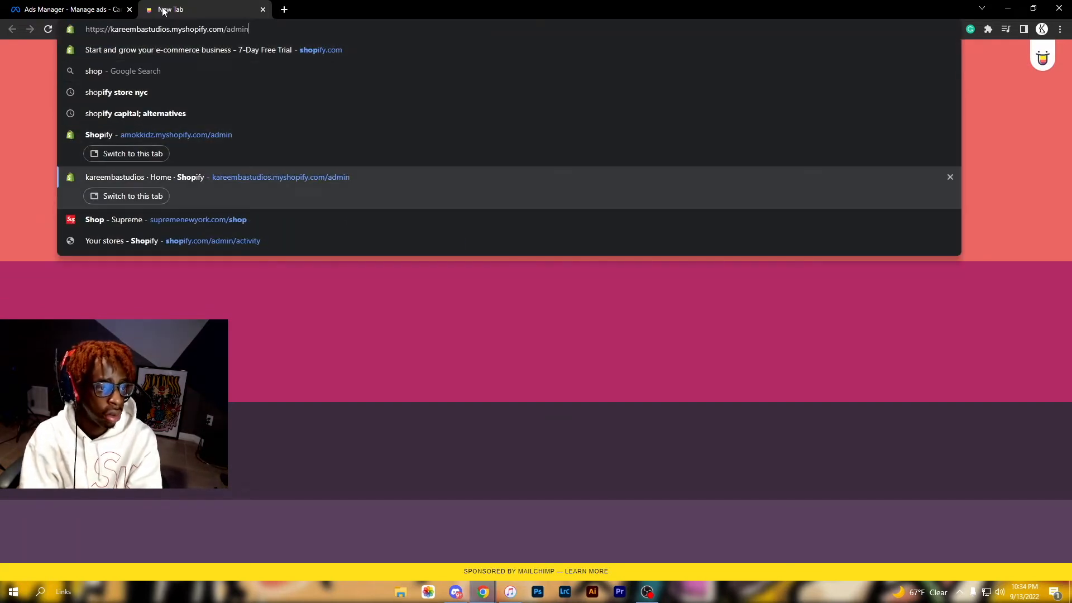
key("Return")
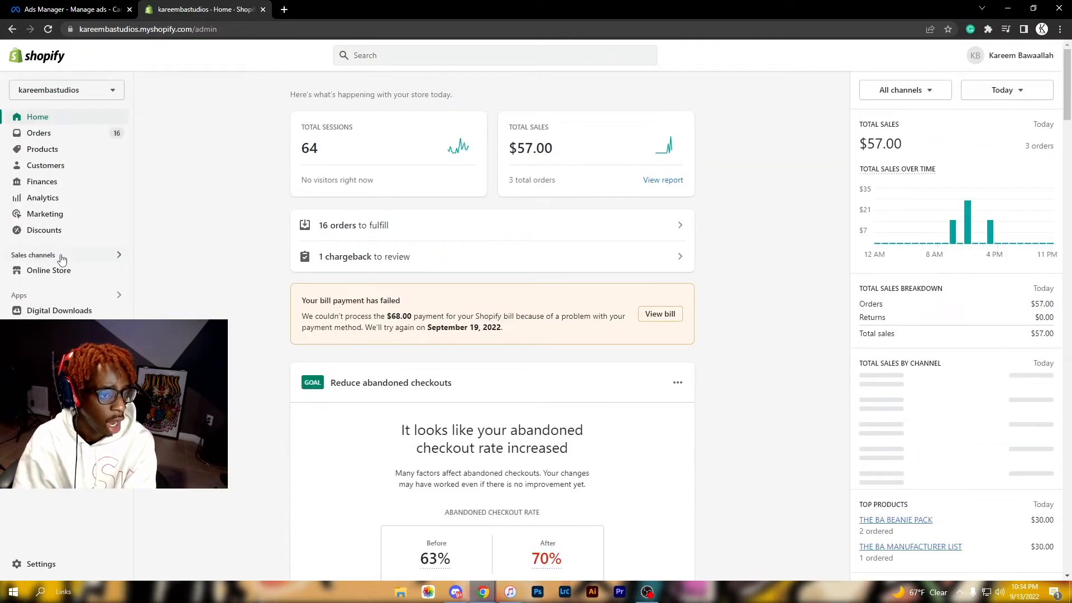
Step: Open the store's Facebook sales channel and continue the setup for creating free and paid ads on Facebook
left_click(61, 254)
left_click(379, 123)
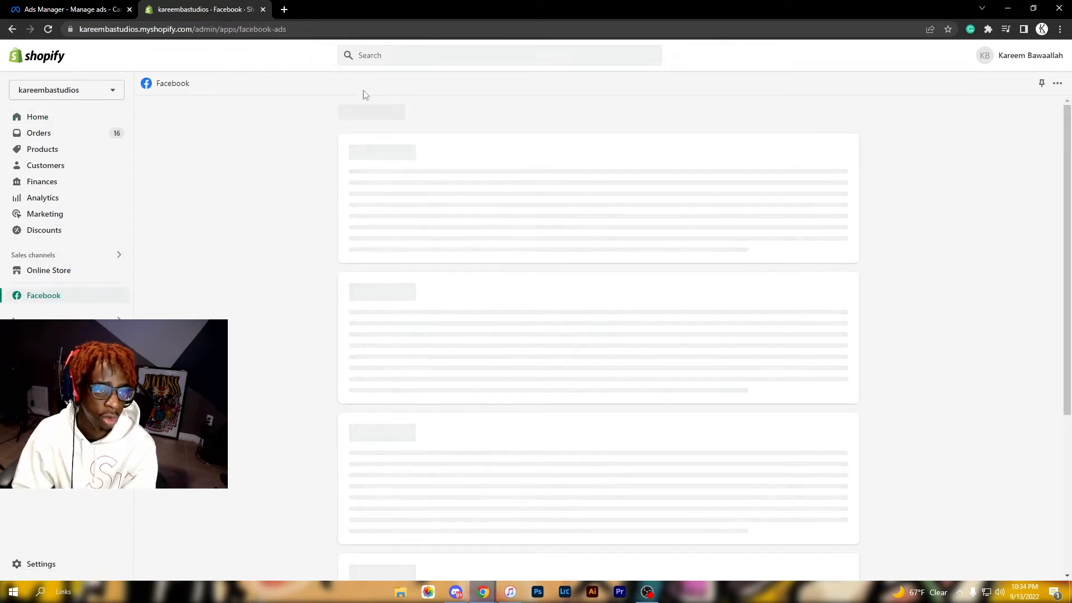
scroll(397, 215, "down", 6)
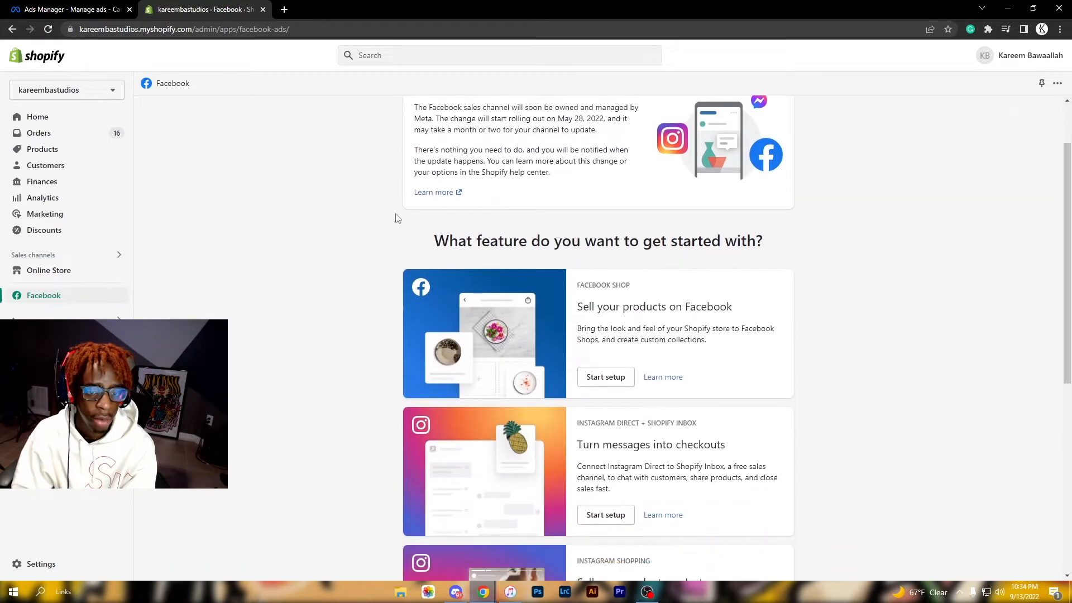
scroll(500, 264, "up", 4)
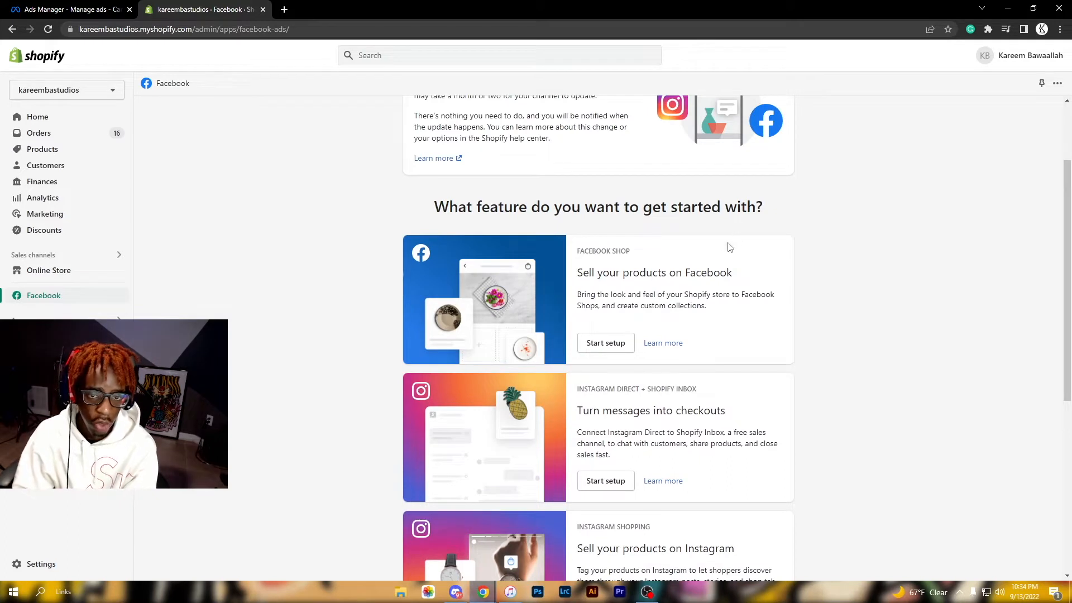
scroll(730, 246, "down", 4)
scroll(539, 316, "down", 2)
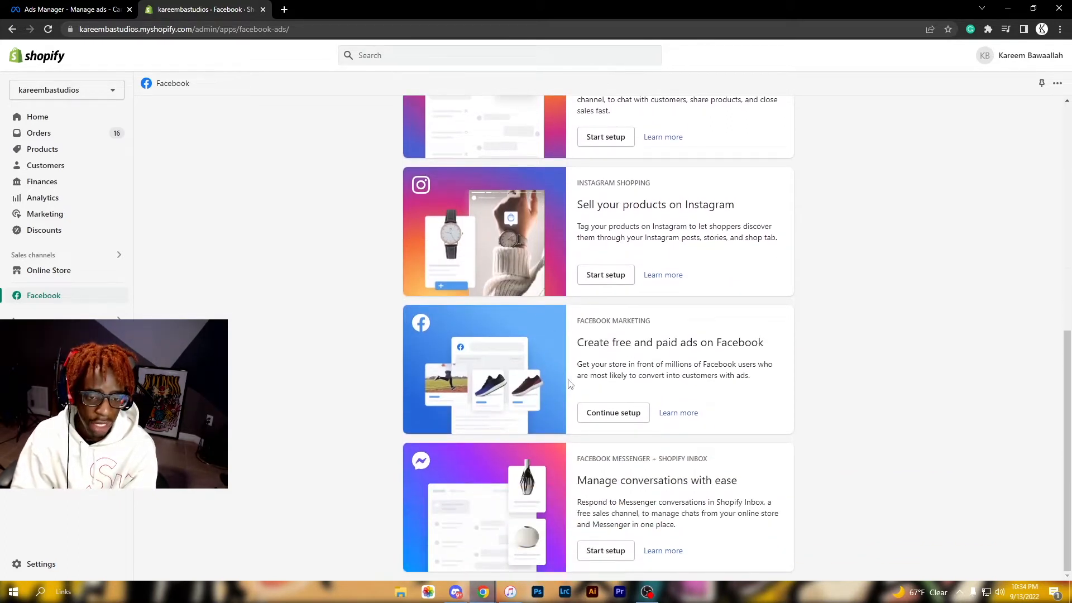
left_click(629, 415)
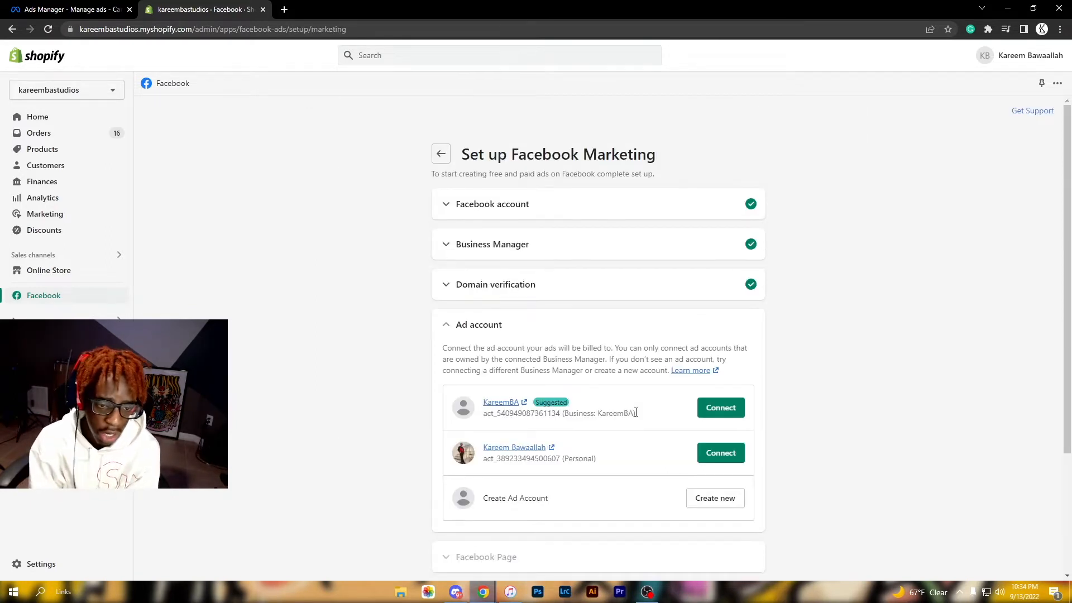
Step: Expand and review the Facebook account, Business Manager and Domain verification sections, then look over the remaining setup sections
left_click(511, 206)
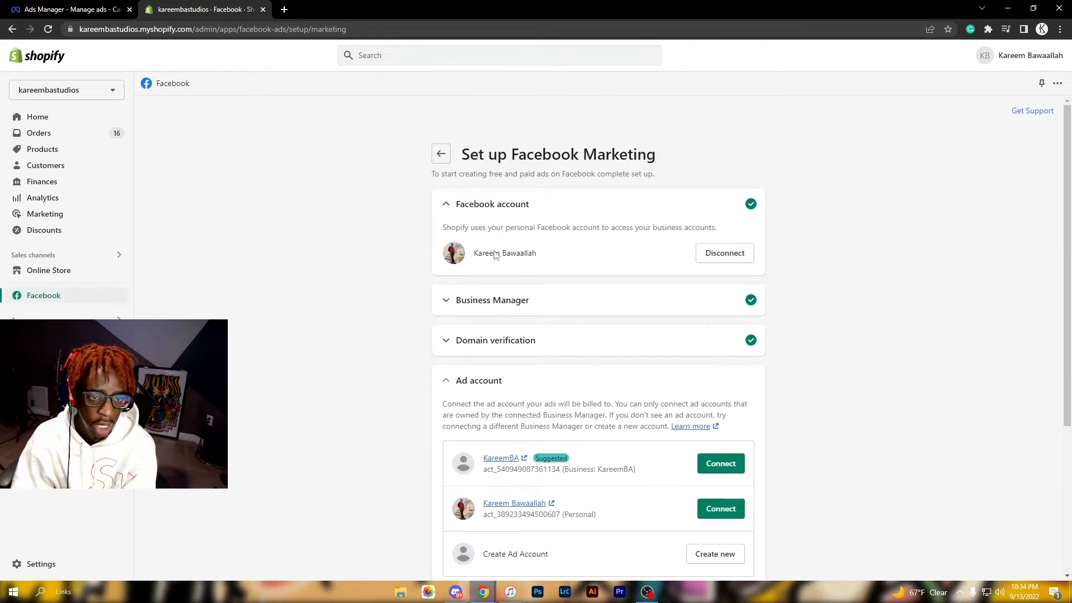
left_click(500, 302)
left_click(551, 405)
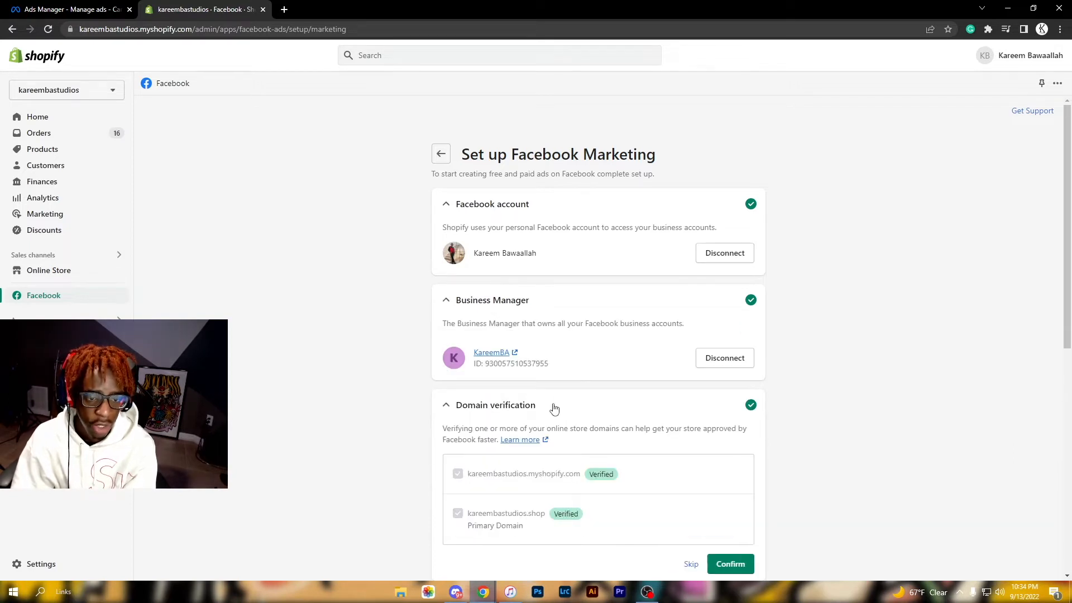
scroll(518, 392, "down", 3)
scroll(548, 299, "down", 2)
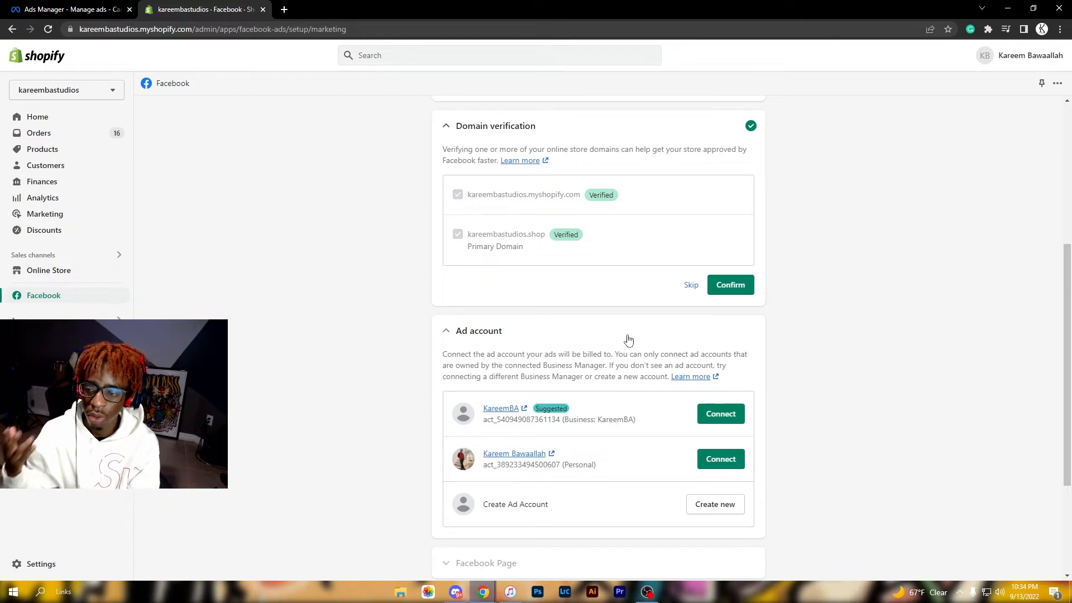
scroll(552, 321, "down", 3)
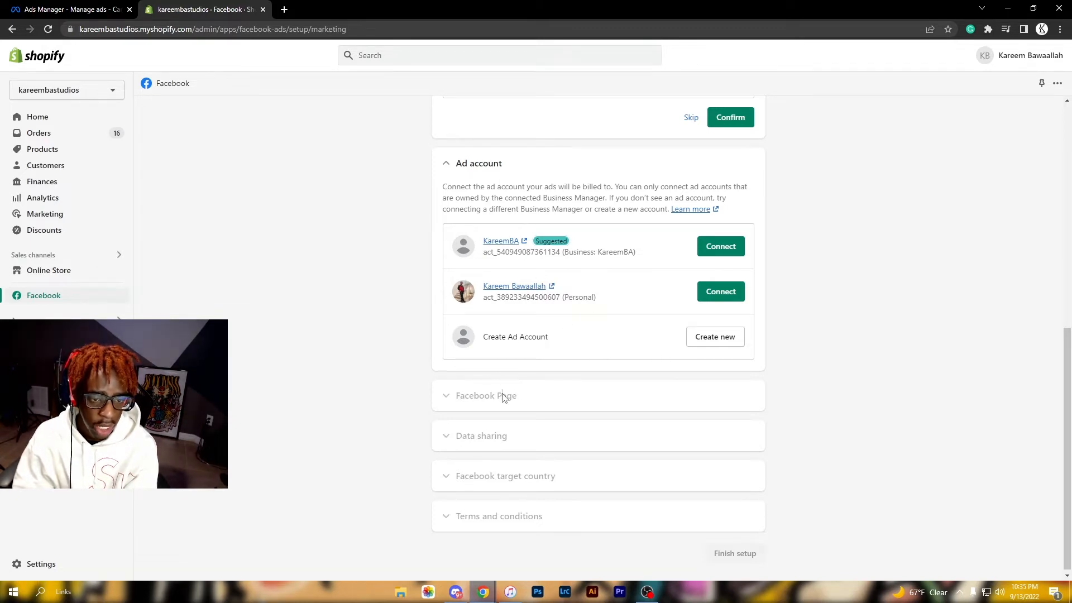
Step: Connect the suggested business ad account and look through the Facebook Pages available to connect
left_click(715, 247)
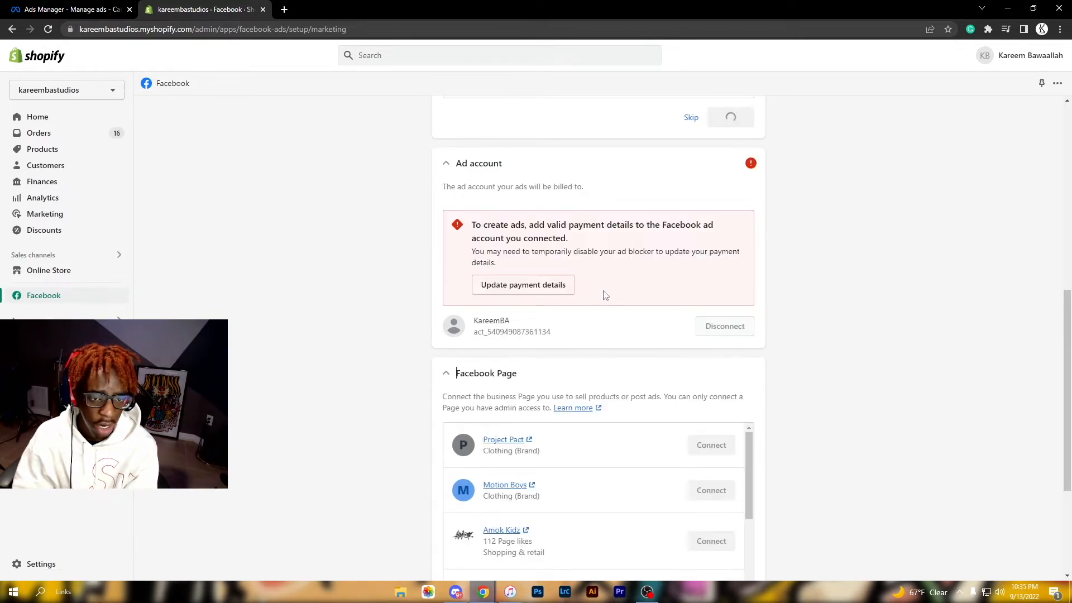
scroll(590, 304, "down", 2)
scroll(589, 299, "up", 1)
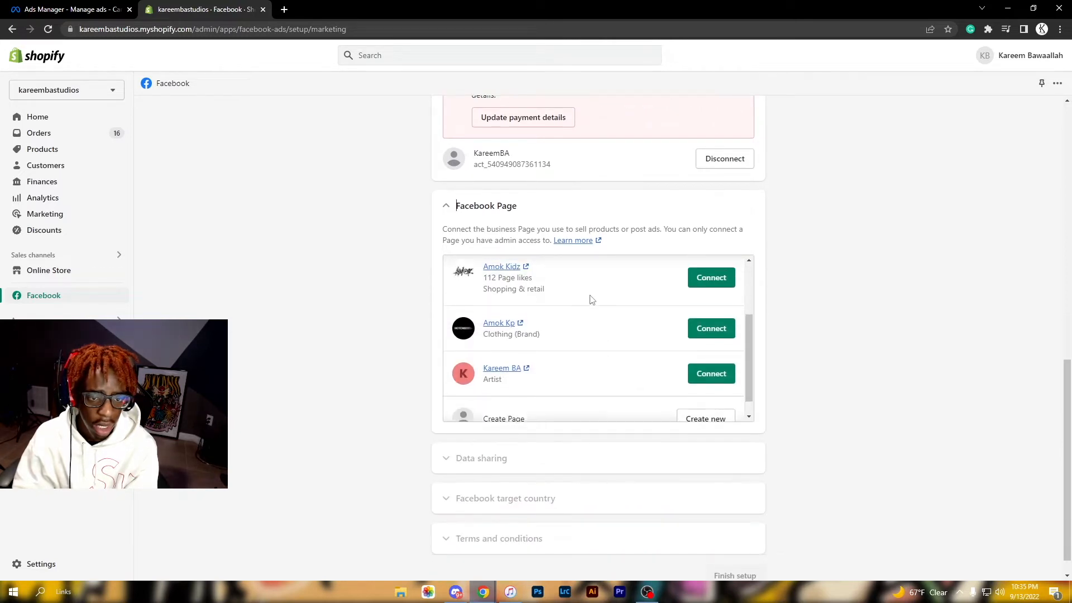
scroll(630, 310, "down", 1)
scroll(630, 313, "up", 3)
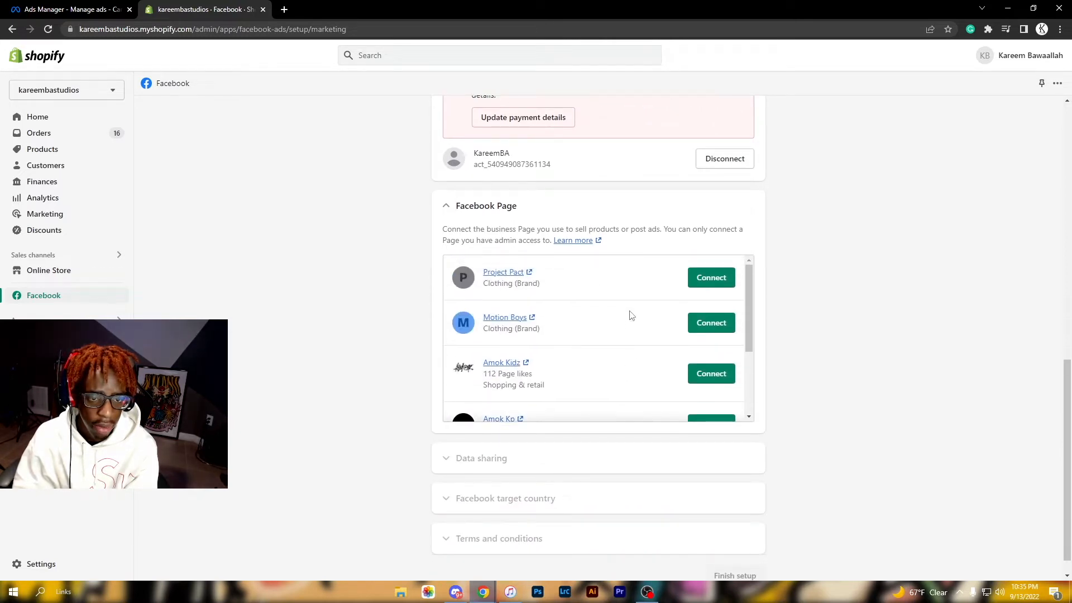
scroll(630, 313, "down", 3)
scroll(630, 316, "up", 3)
scroll(539, 317, "down", 3)
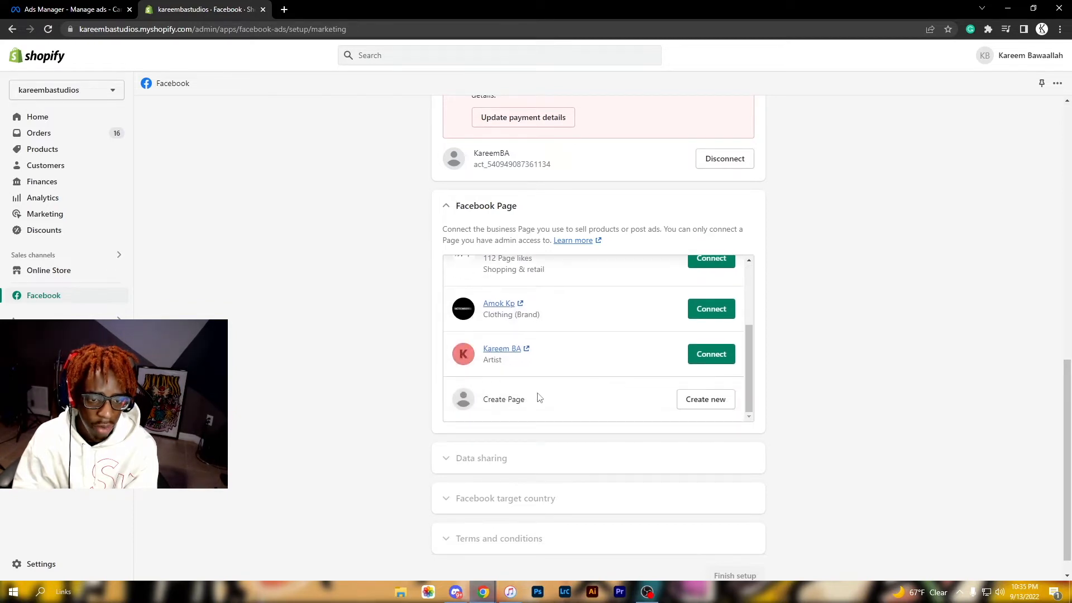
scroll(614, 381, "up", 3)
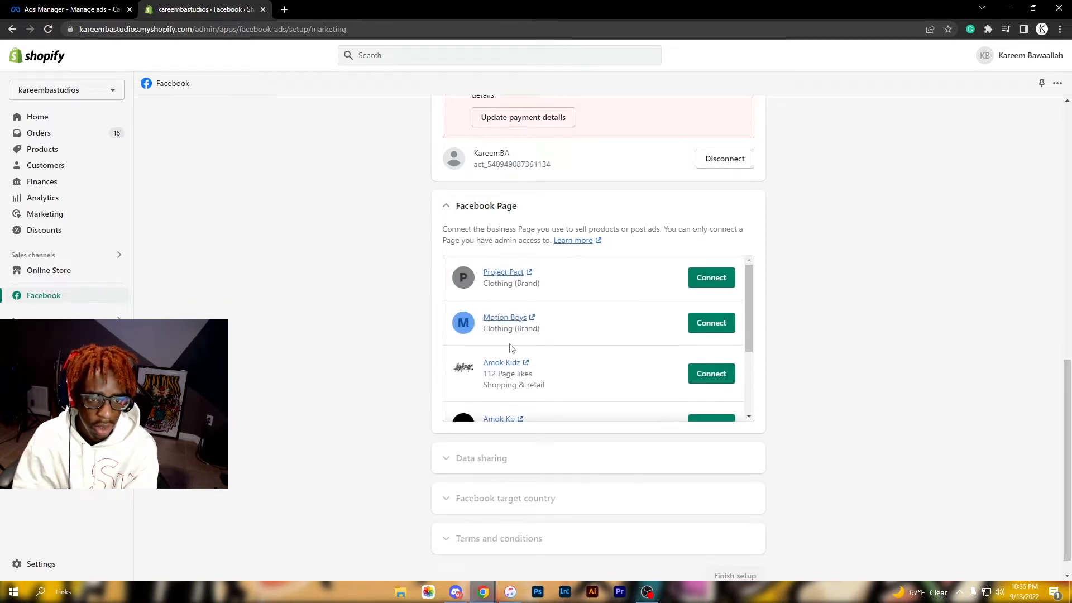
scroll(436, 307, "down", 1)
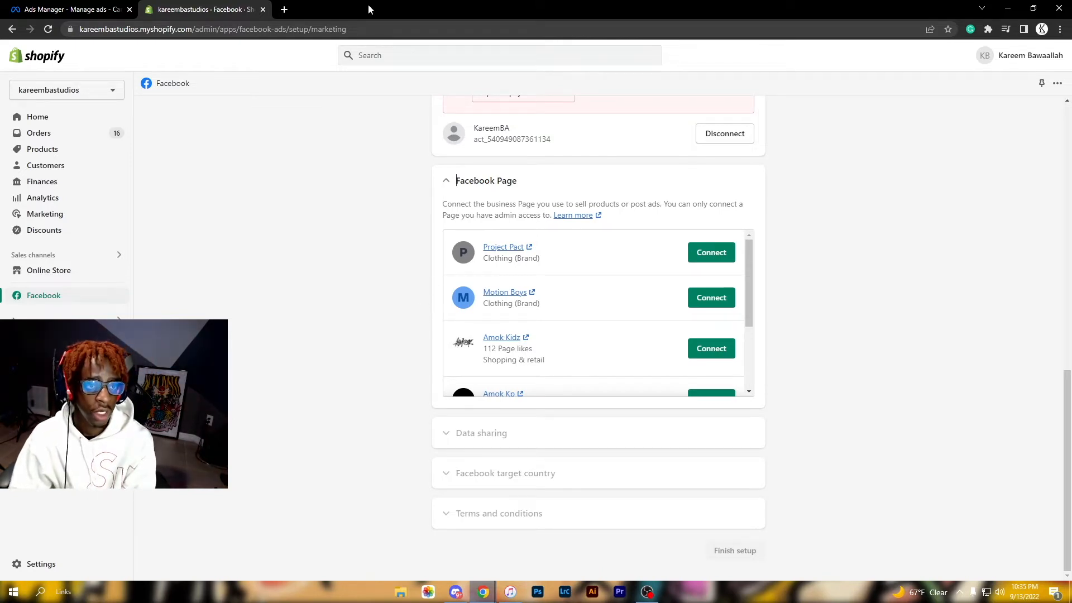
Step: Go to the amokkidz Shopify admin and bring up the account settings of its Facebook sales channel
left_click(352, 29)
type("amok")
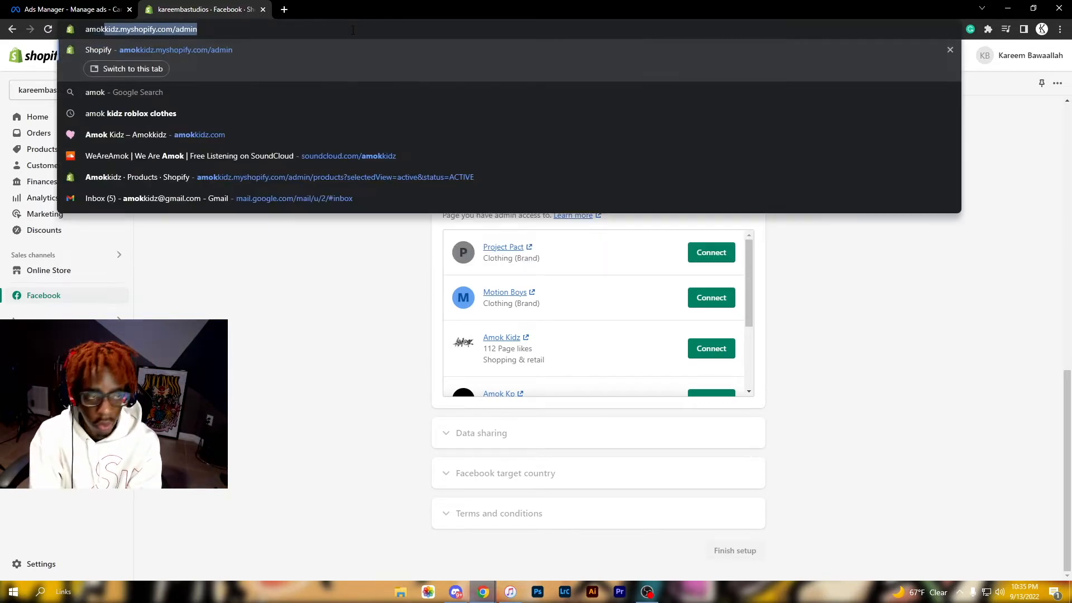
key("Return")
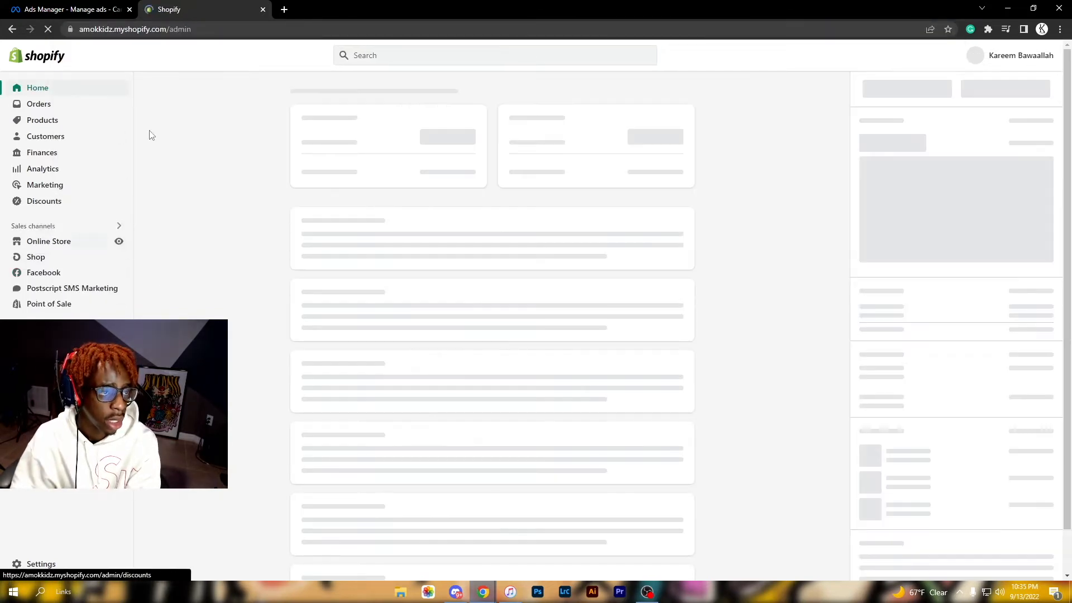
left_click_drag(192, 15, 0, 0)
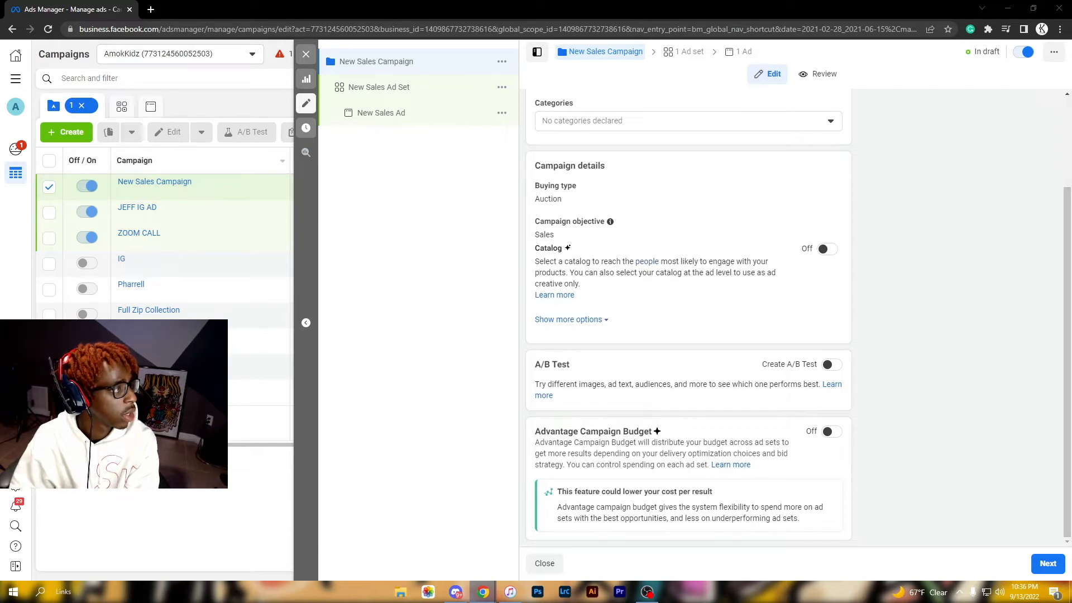
left_click_drag(0, 0, 182, 12)
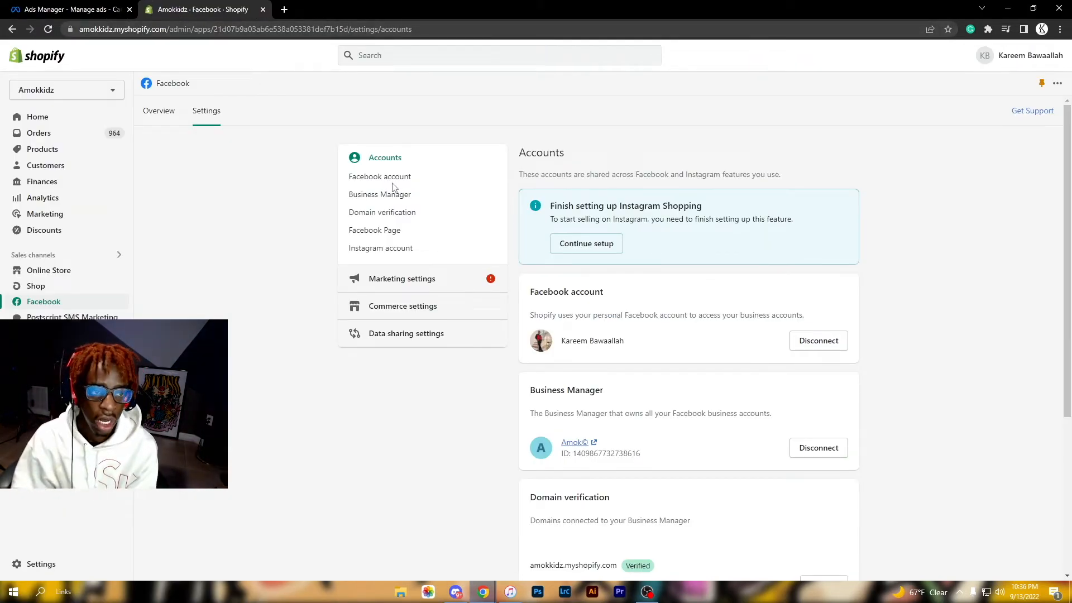
Step: Look through the Facebook channel overview and examine the Facebook Marketing settings for ad account, target country and terms
left_click(170, 113)
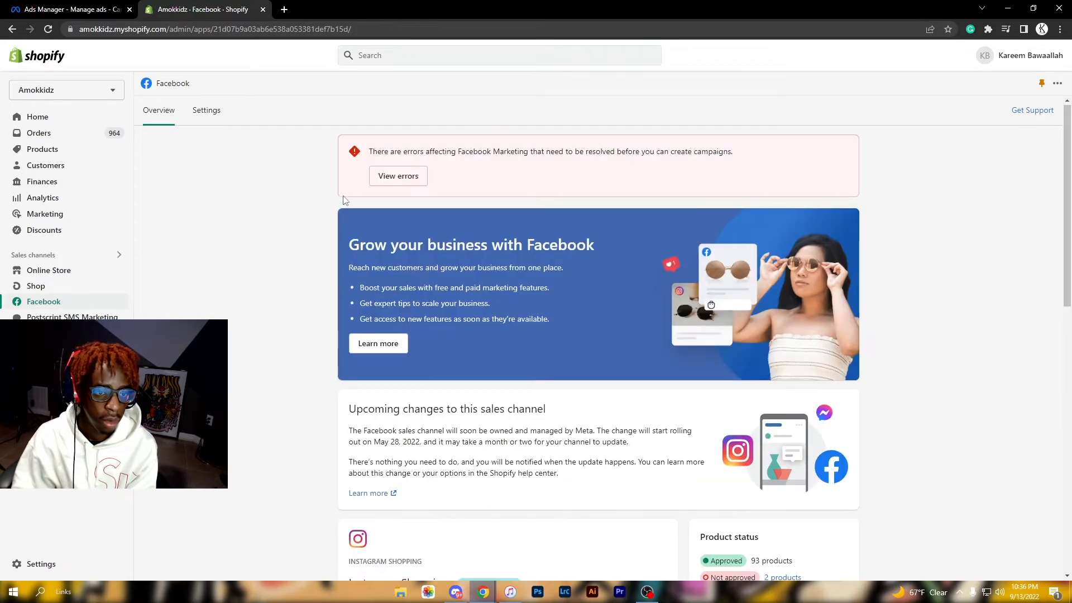
scroll(391, 235, "down", 7)
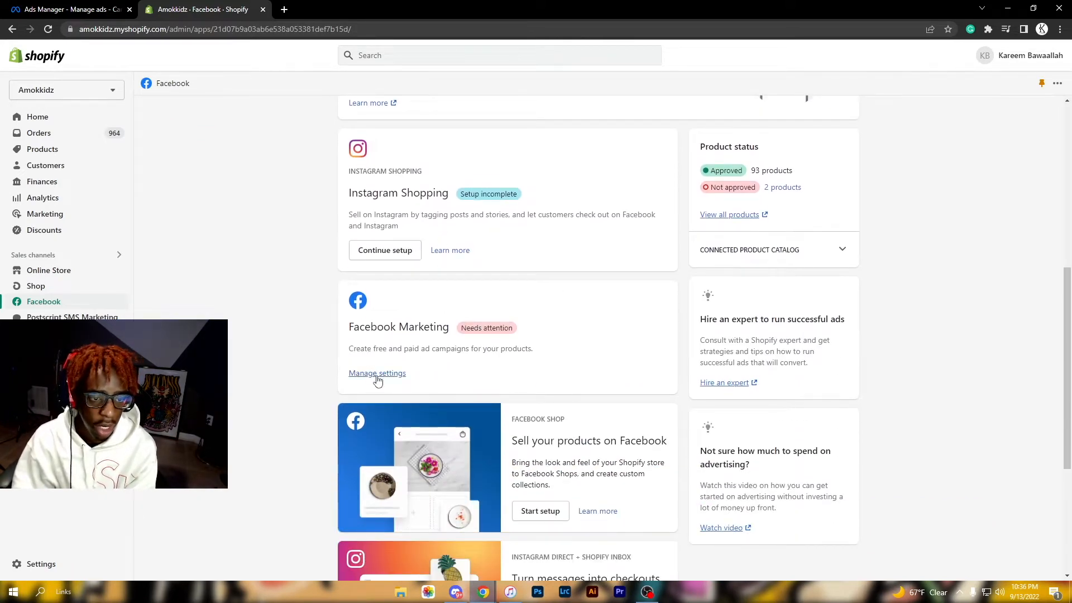
scroll(394, 368, "down", 3)
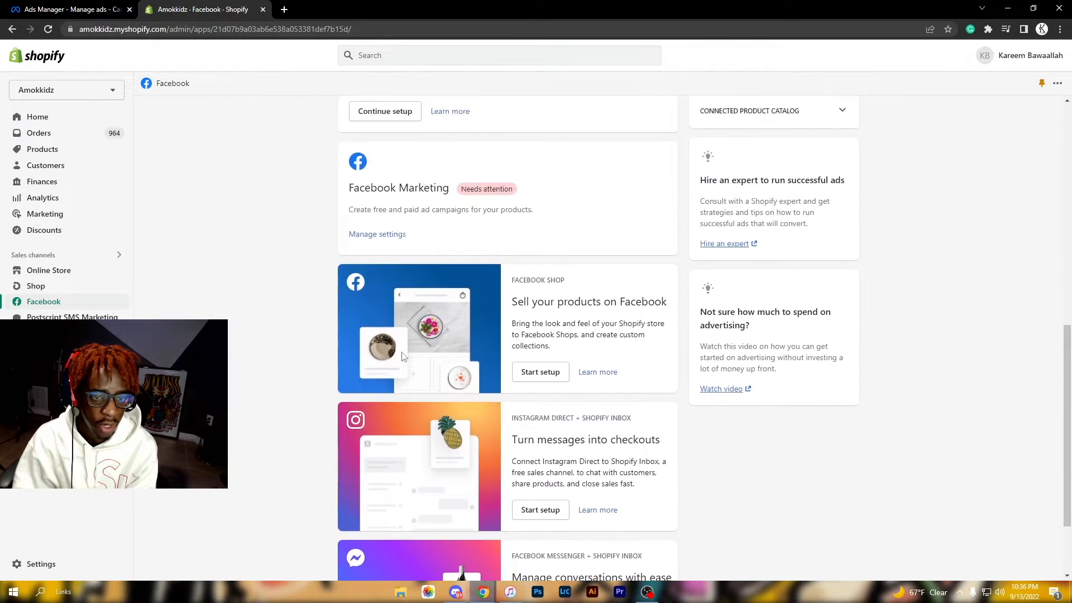
left_click(377, 234)
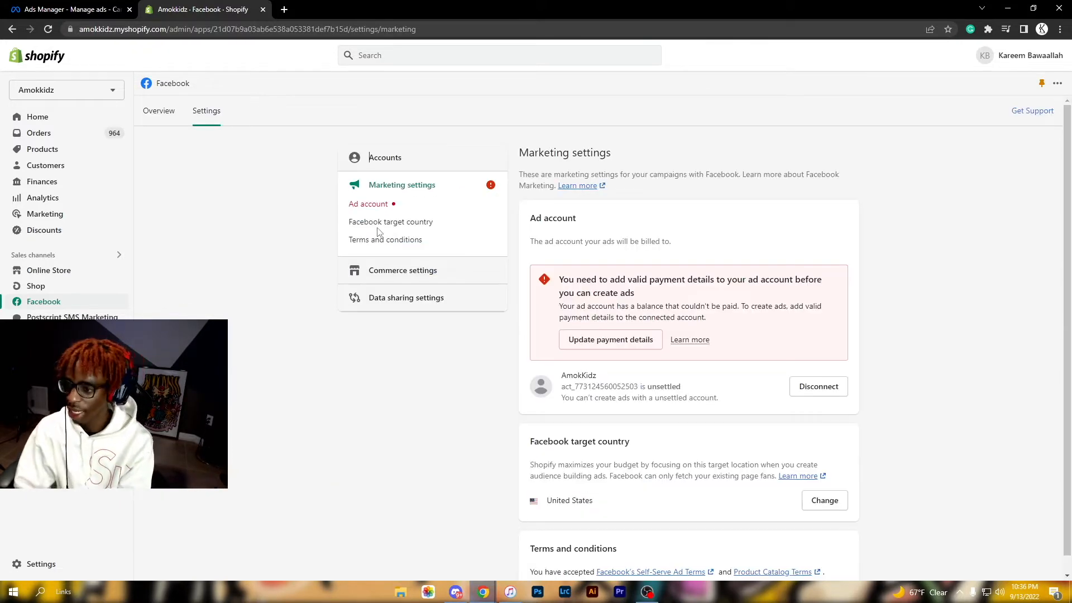
scroll(588, 272, "down", 1)
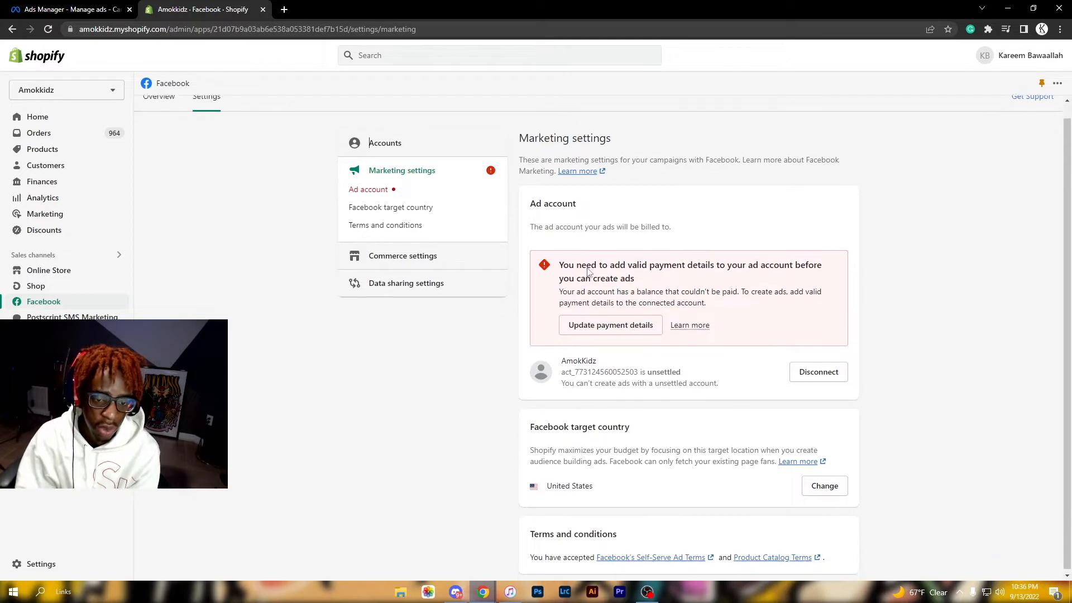
Step: Review the commerce settings and the data sharing settings, including the customer data sharing preference and connected pixel
left_click(400, 259)
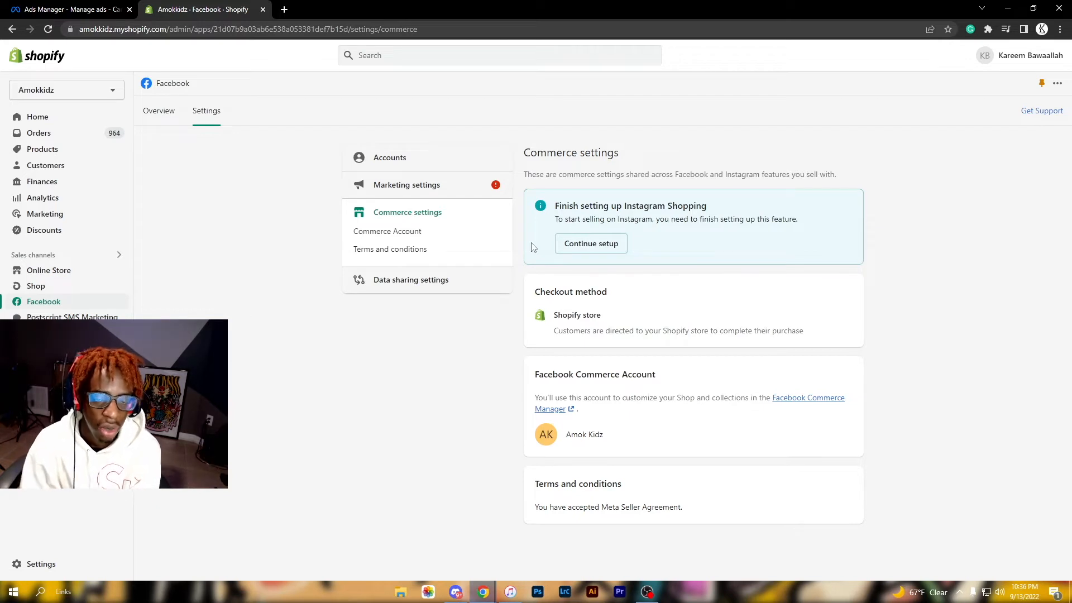
left_click(440, 282)
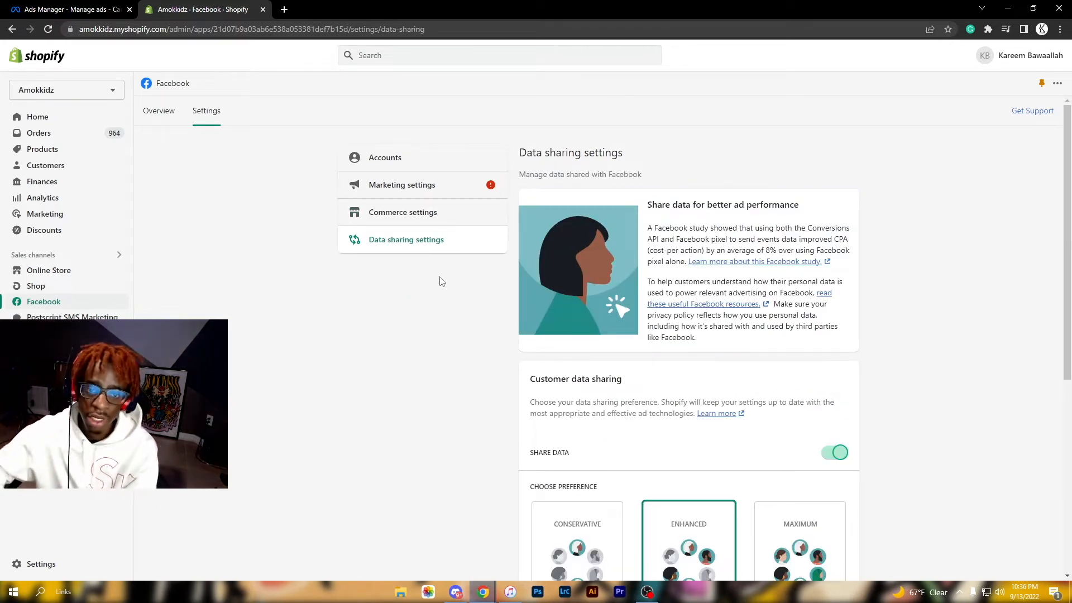
scroll(630, 352, "down", 4)
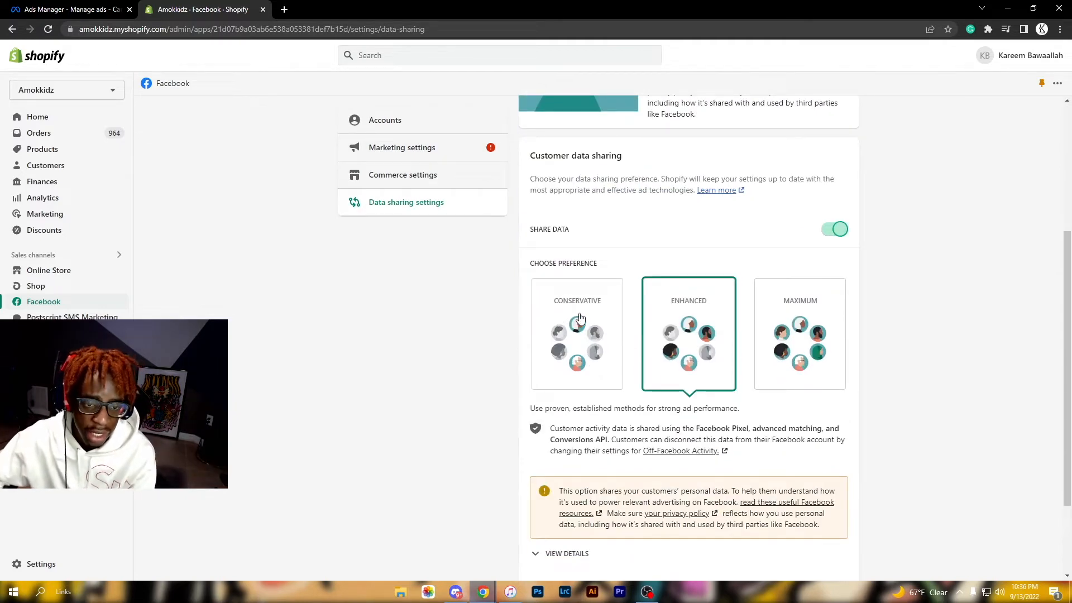
scroll(558, 323, "down", 2)
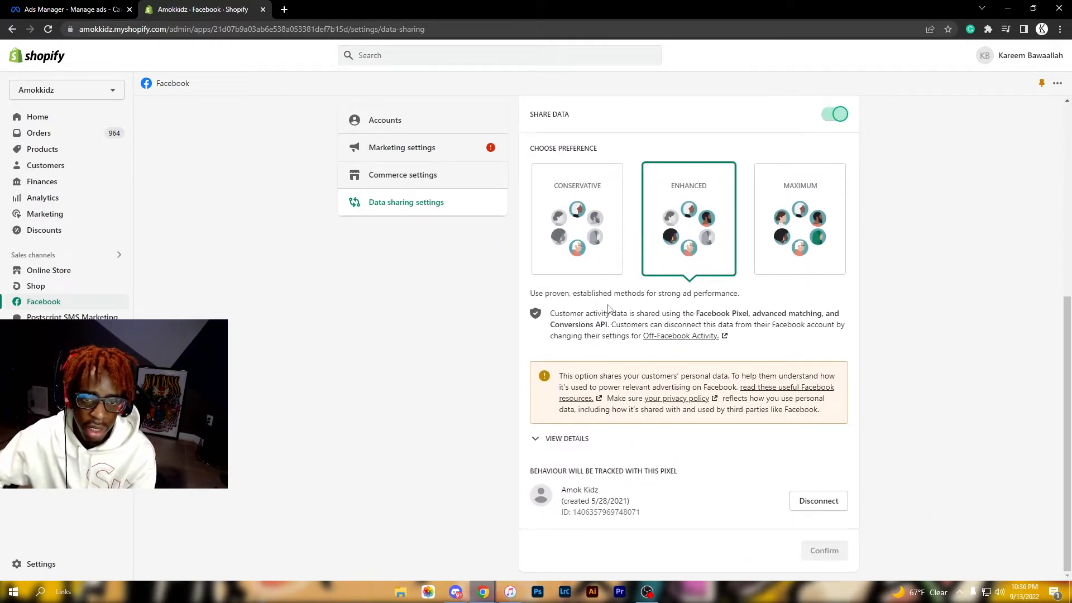
scroll(609, 309, "up", 6)
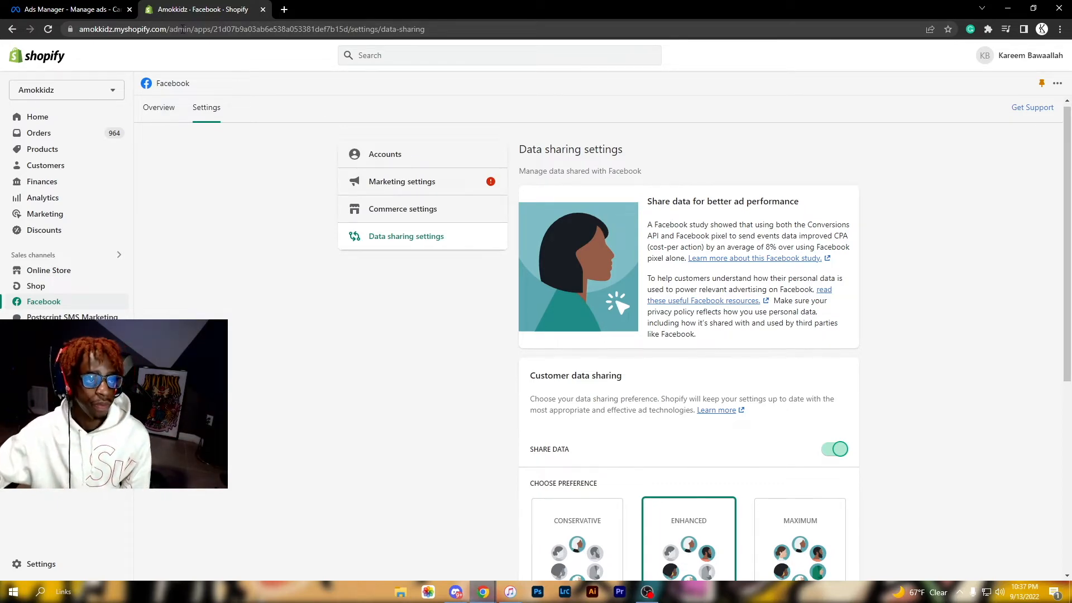
Step: Return to Ads Manager and close the New Sales Campaign editor to show the campaign list
left_click(78, 8)
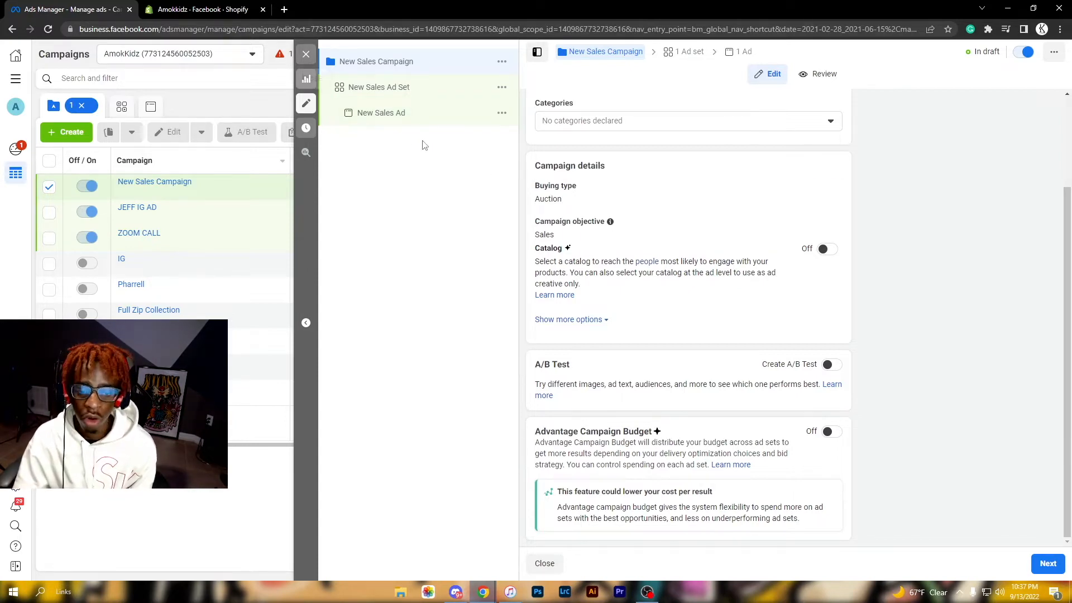
left_click(544, 563)
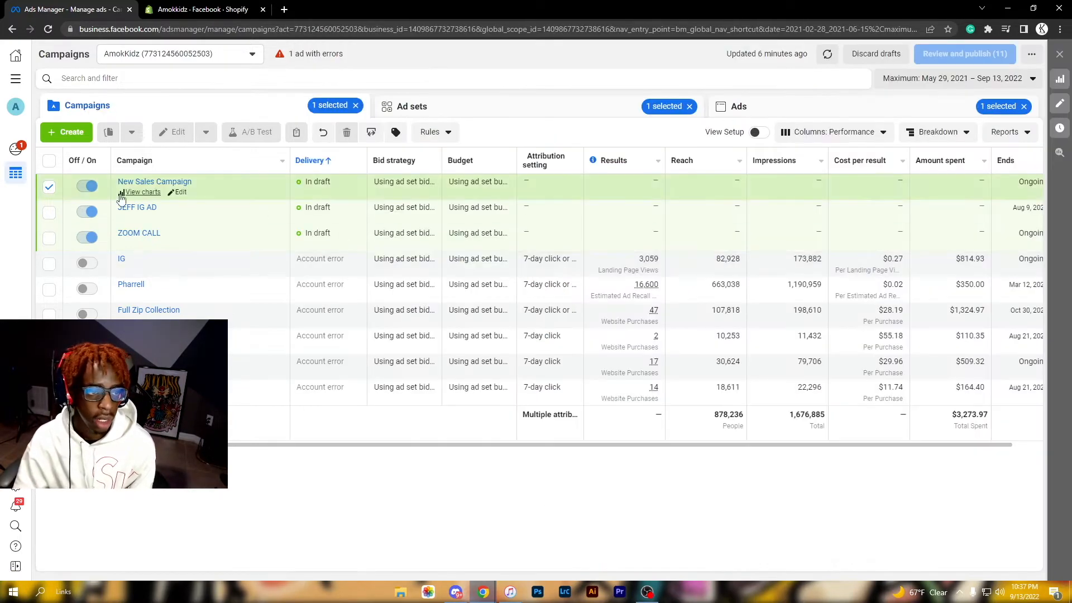
left_click(49, 212)
left_click(49, 237)
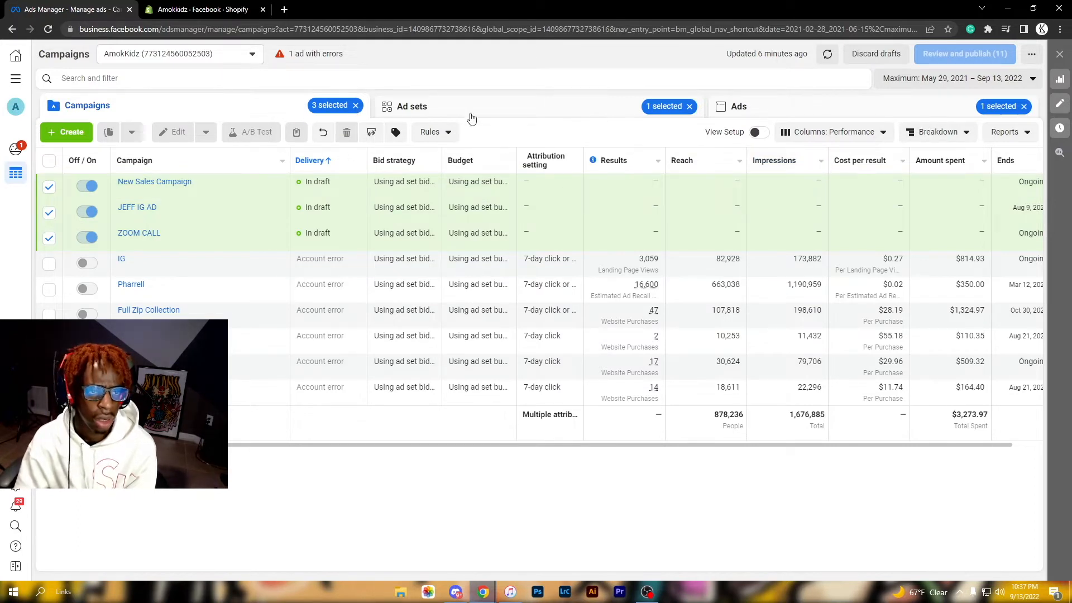
left_click(689, 107)
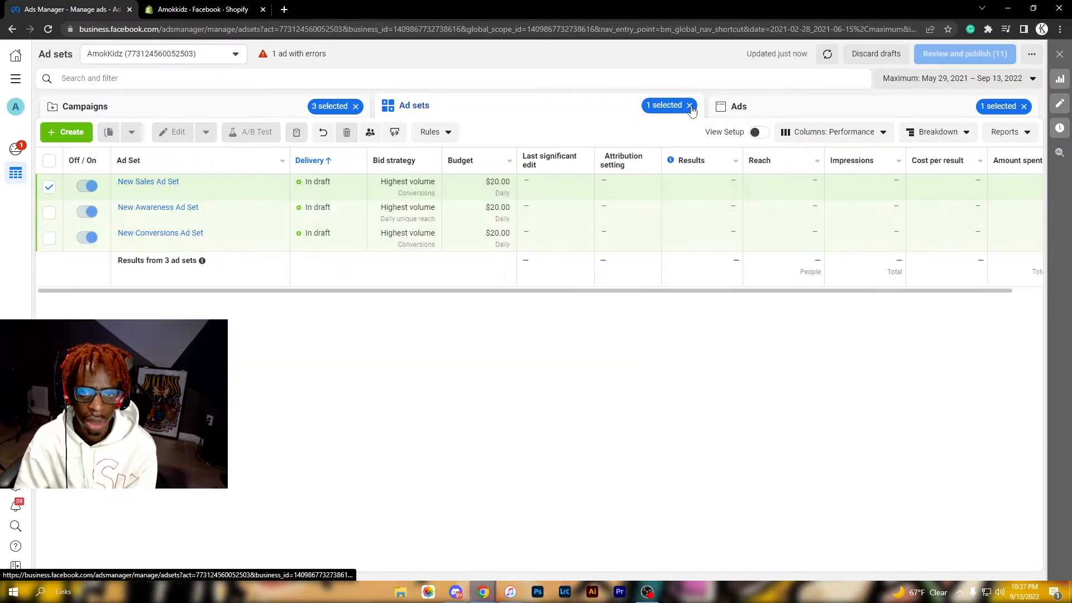
left_click(691, 107)
left_click(1024, 106)
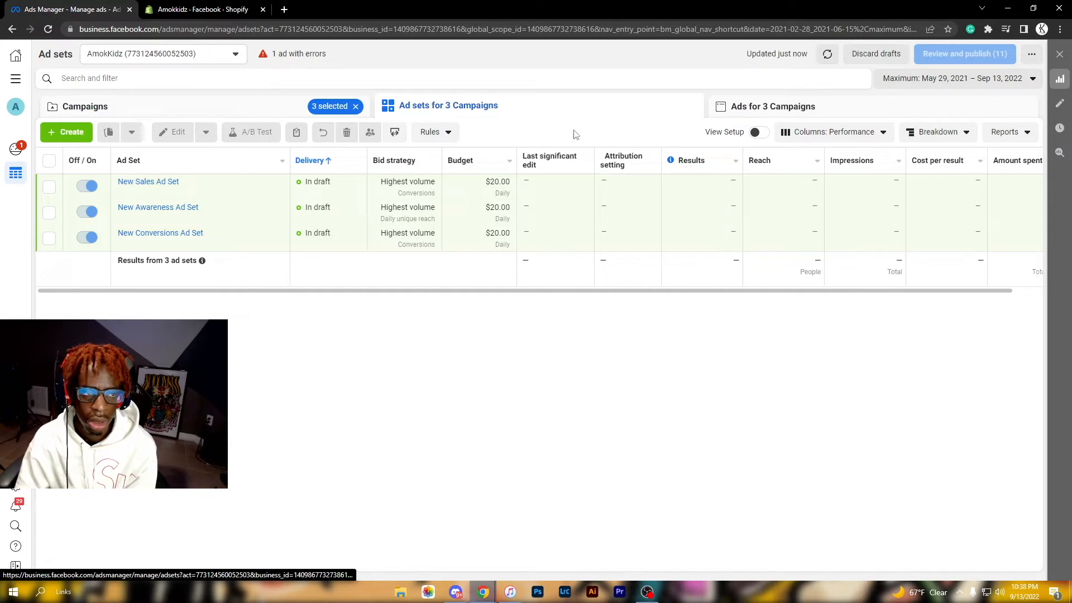
left_click(260, 107)
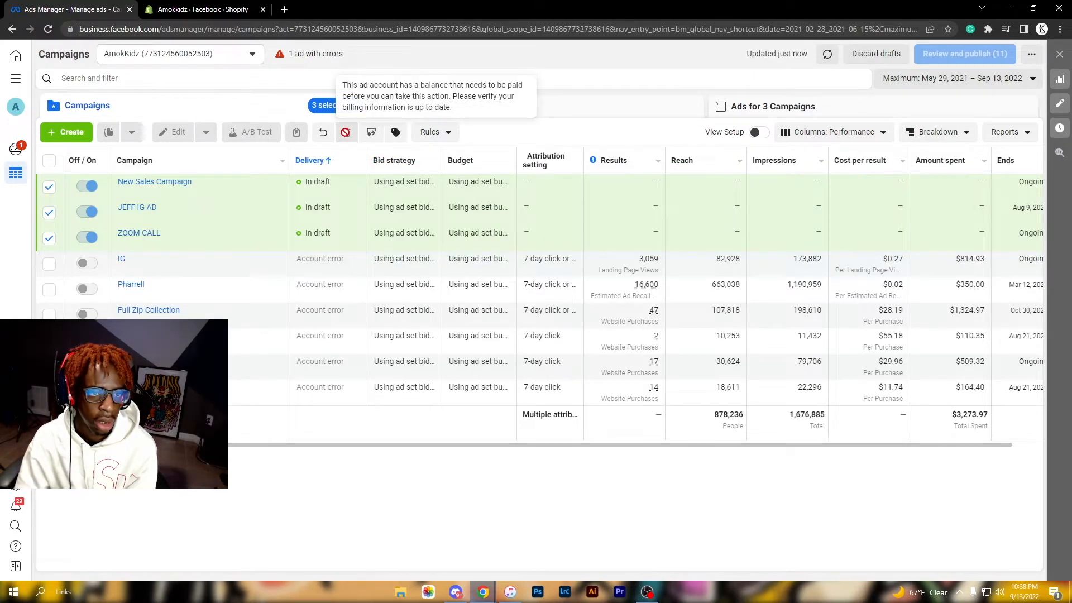
left_click(50, 186)
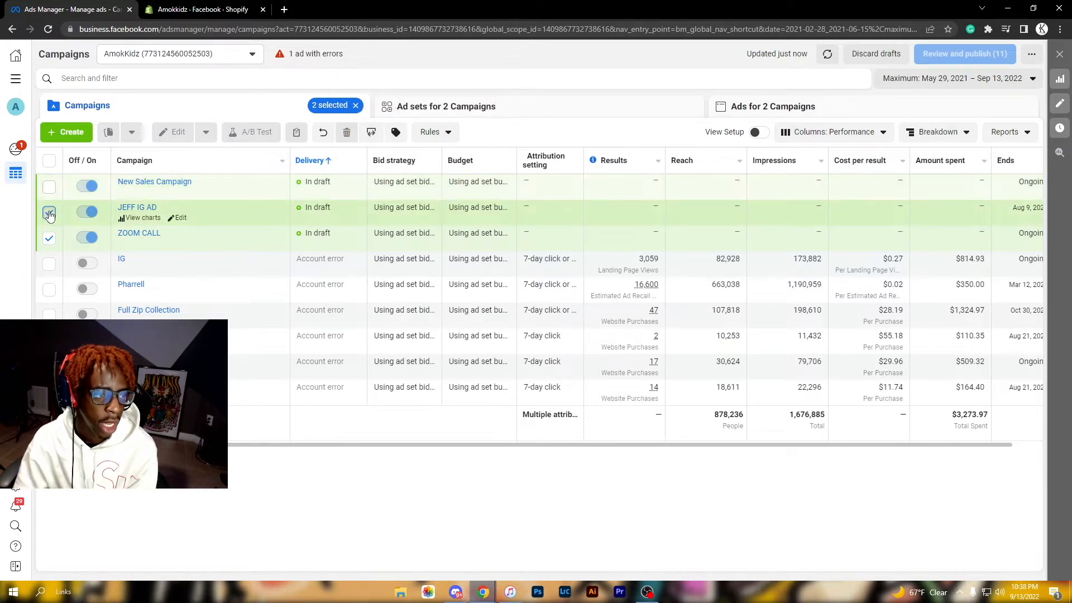
left_click(49, 212)
left_click(49, 237)
Step: Create a new auction campaign with the Sales objective, using the manual sales campaign setup
left_click(65, 132)
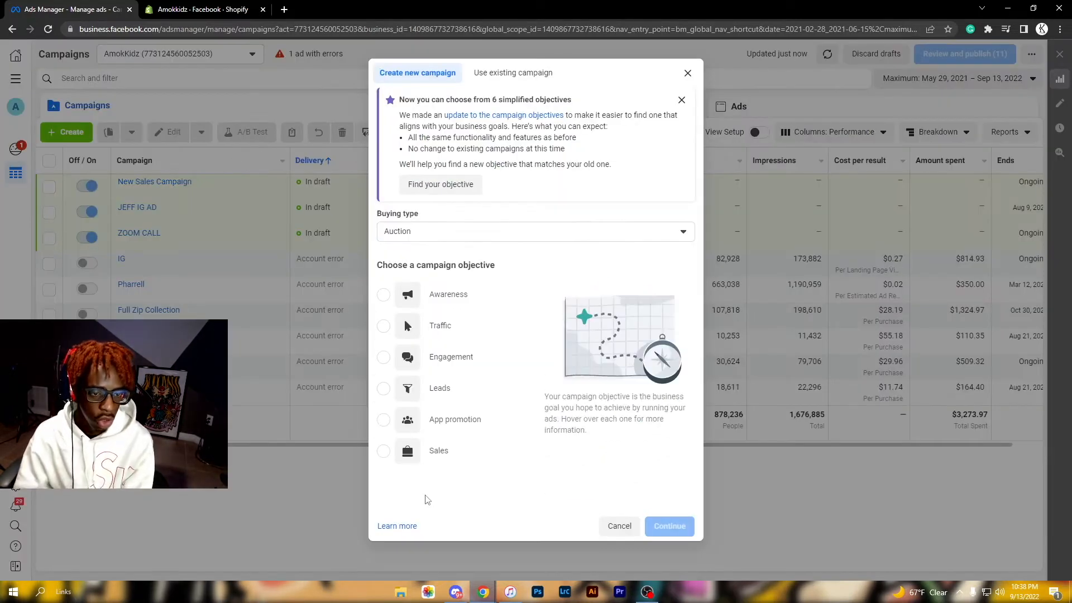
left_click(440, 450)
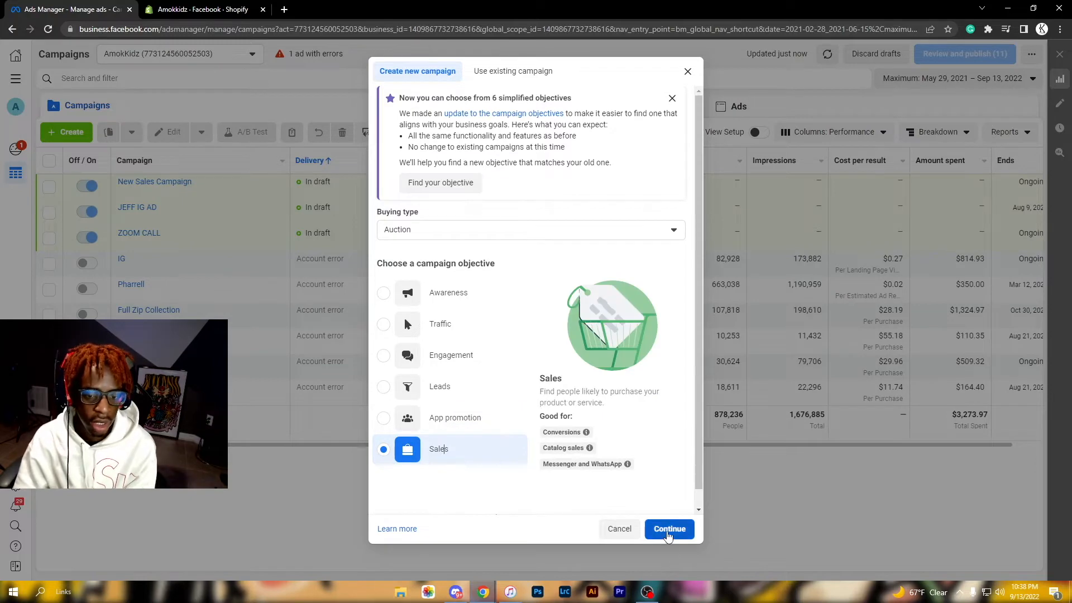
left_click(668, 529)
left_click(483, 323)
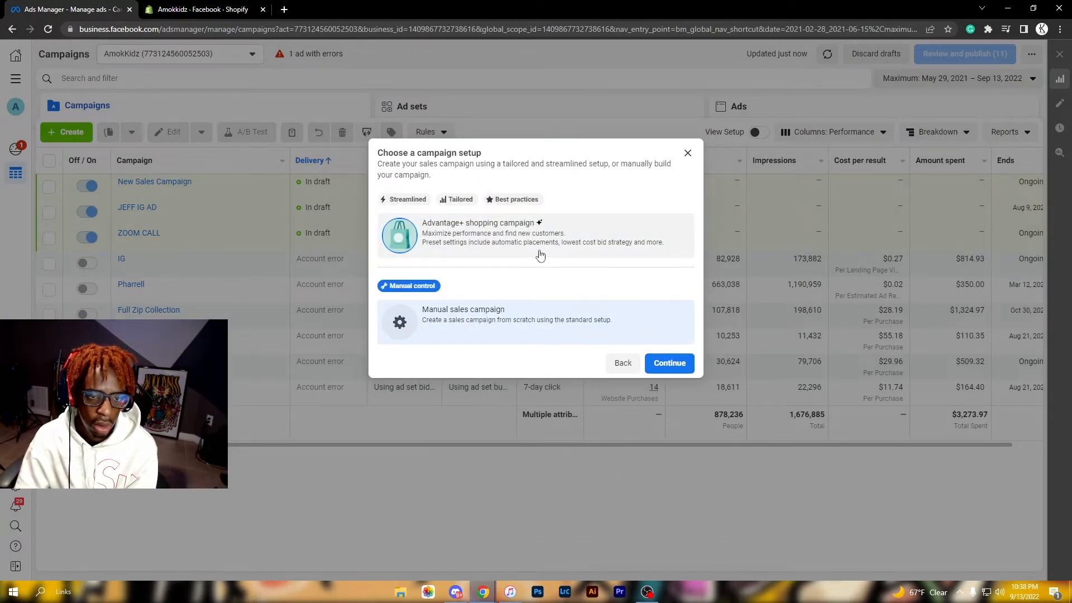
left_click(669, 363)
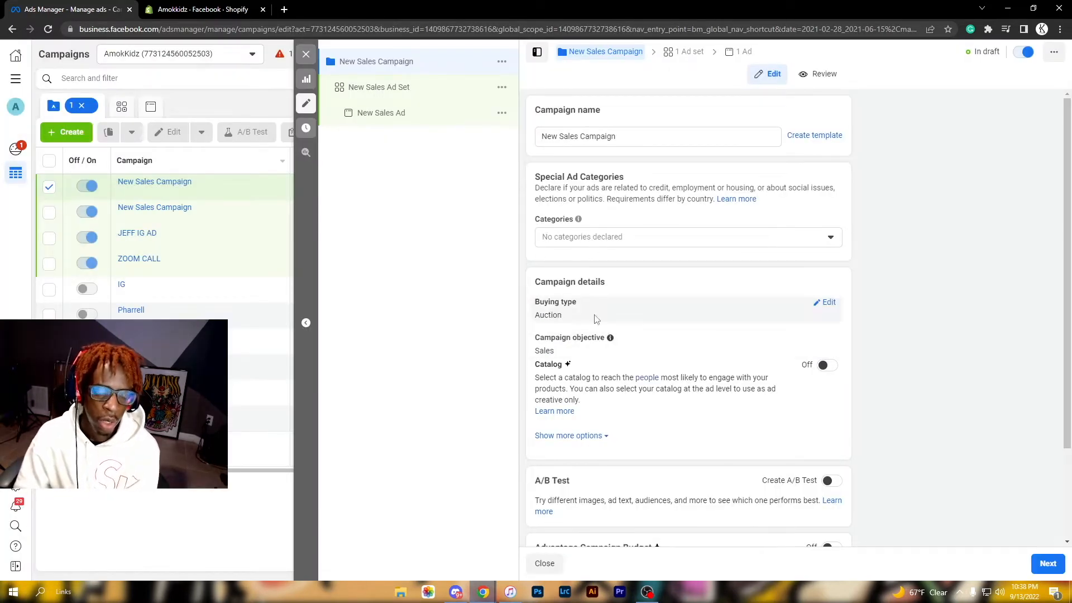
Step: Rename the new campaign to TWITCH, review its campaign settings and continue to its ad set
triple_click(617, 145)
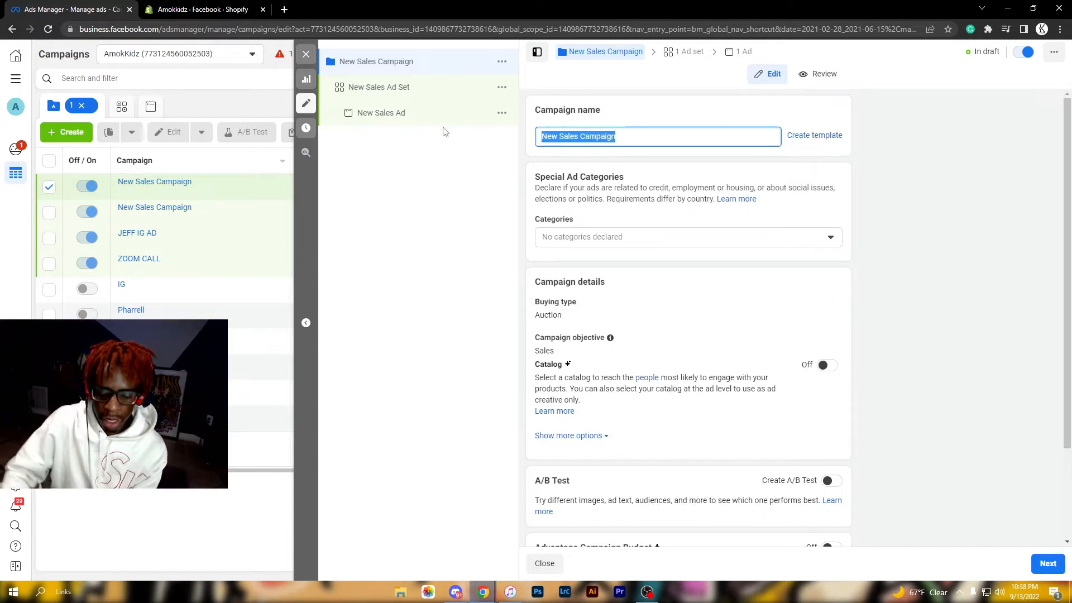
type("Twio")
key("BackSpace")
key("BackSpace")
key("BackSpace")
type("WITCH")
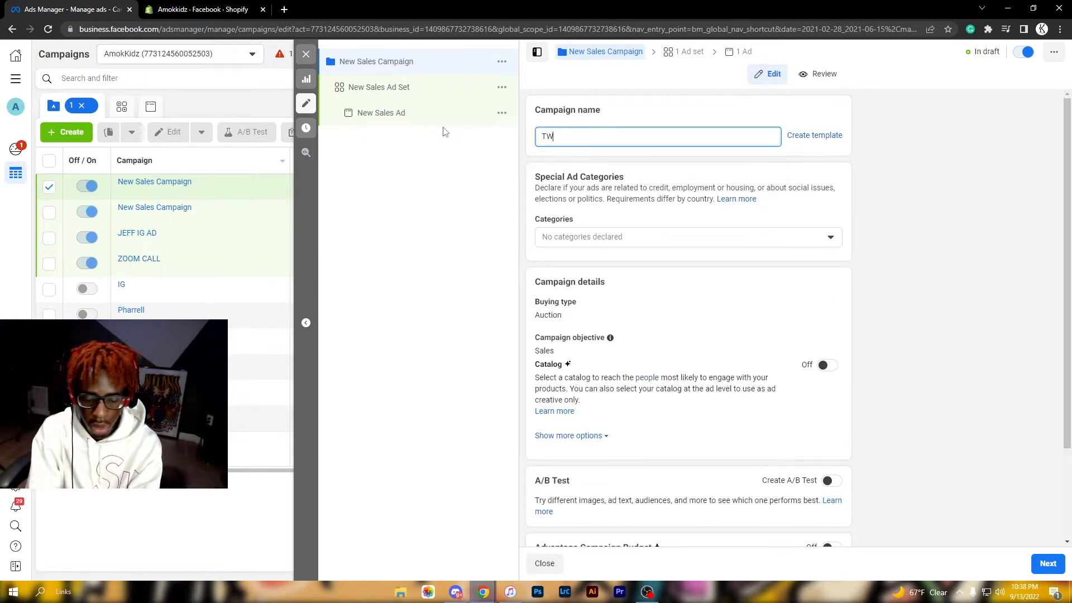
left_click(630, 280)
scroll(626, 285, "down", 2)
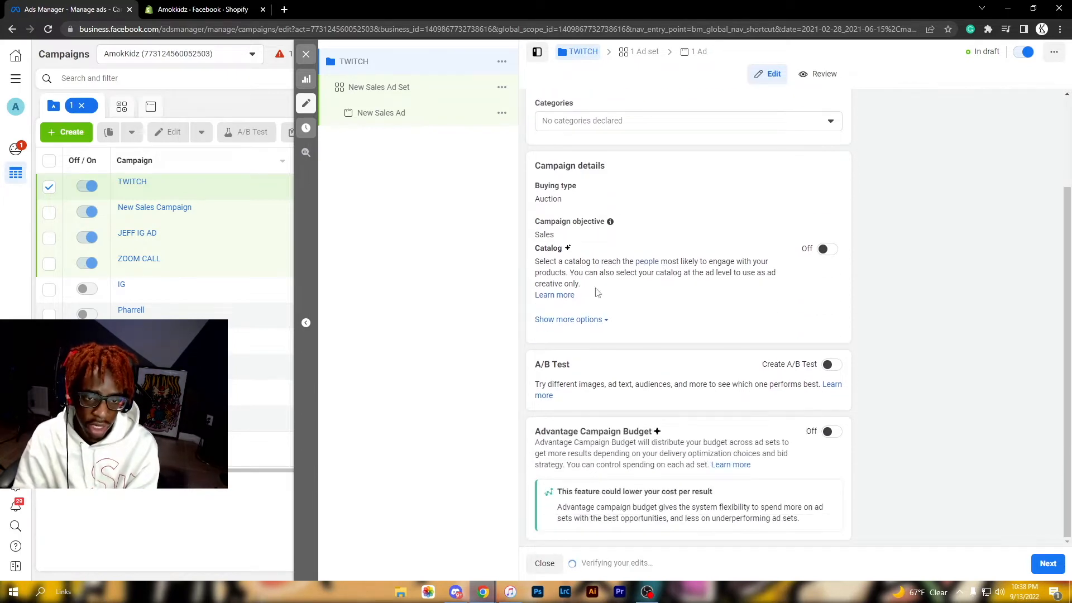
scroll(639, 269, "up", 2)
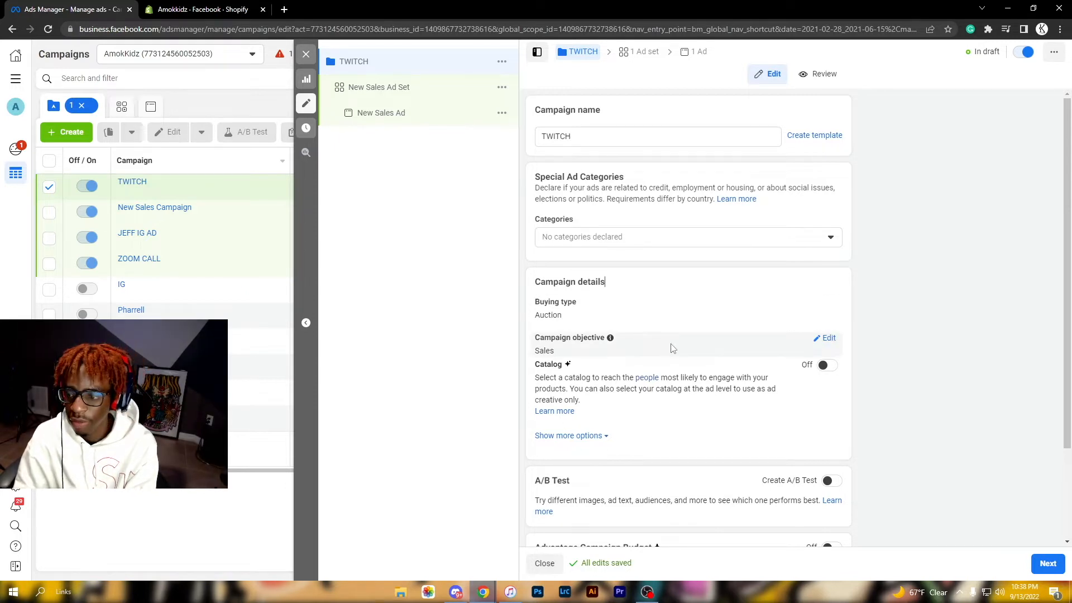
scroll(672, 348, "down", 2)
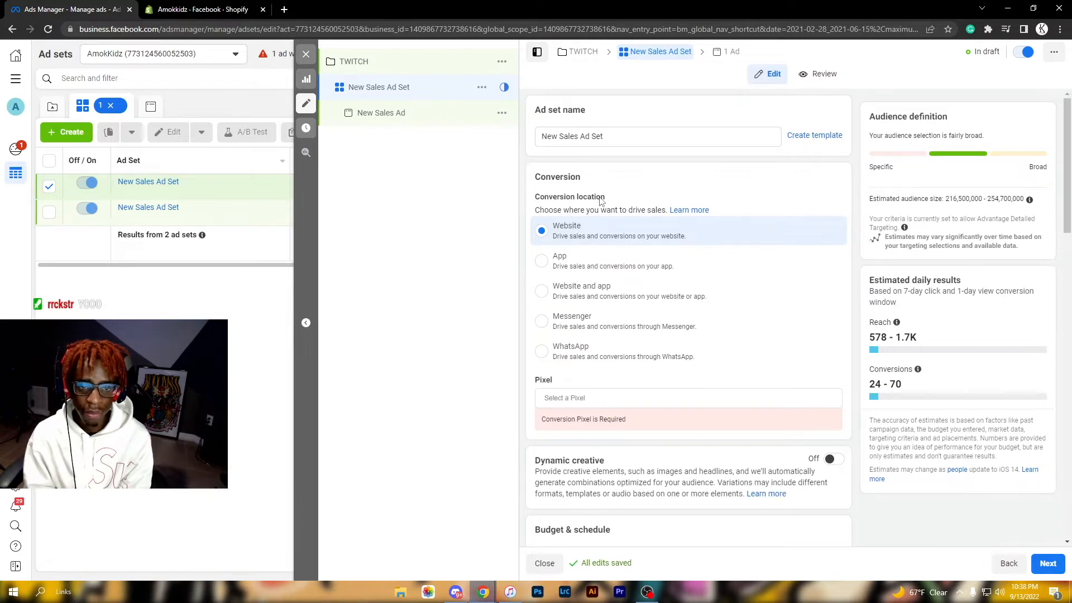
Step: Choose the Amok Kidz pixel for the ad set's website conversions
scroll(600, 201, "down", 3)
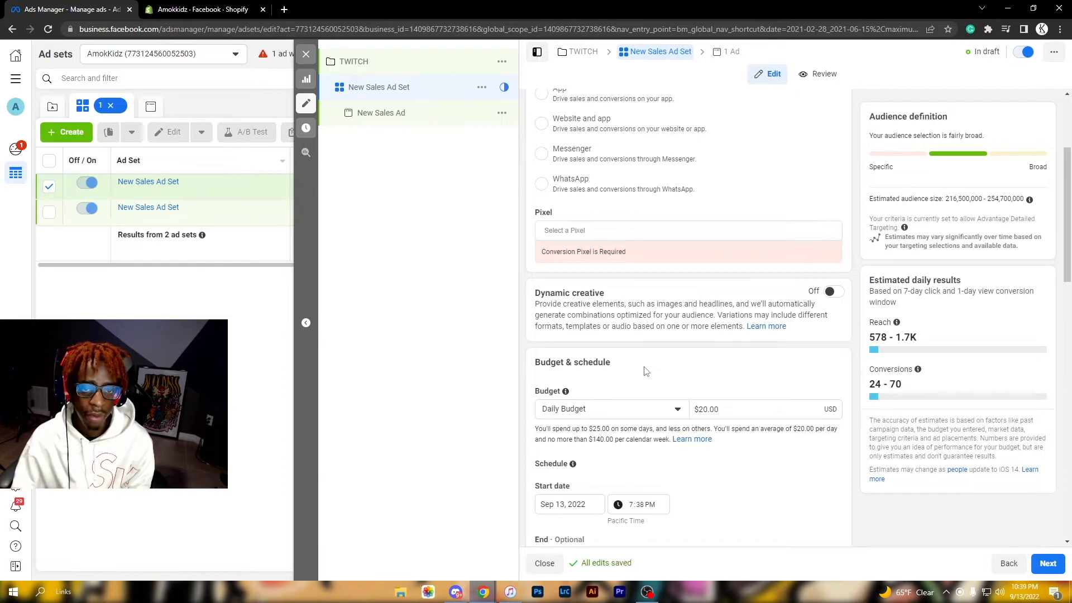
scroll(646, 371, "up", 3)
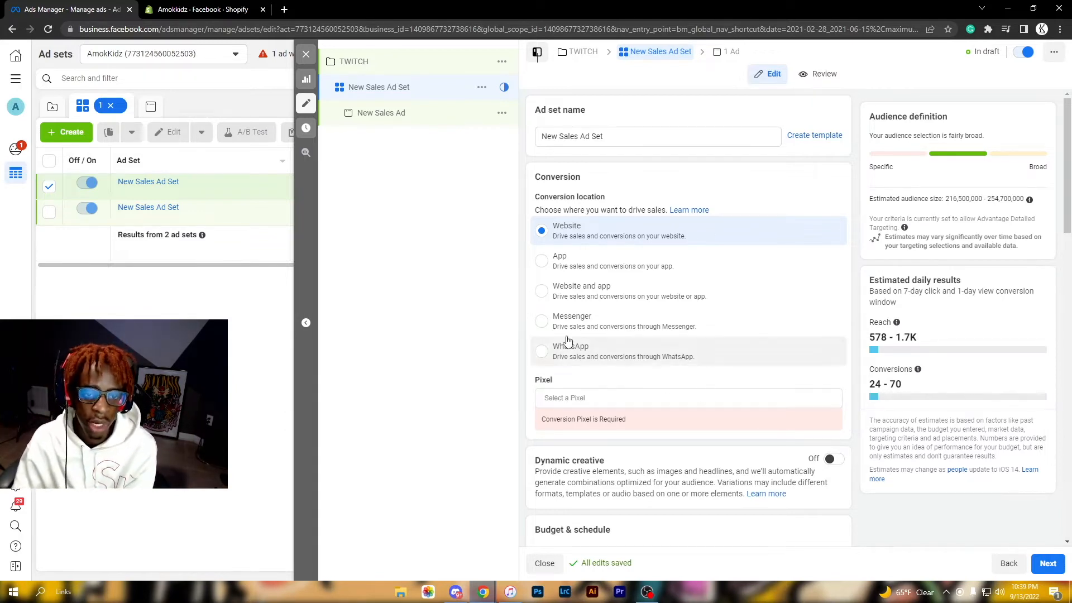
left_click(589, 398)
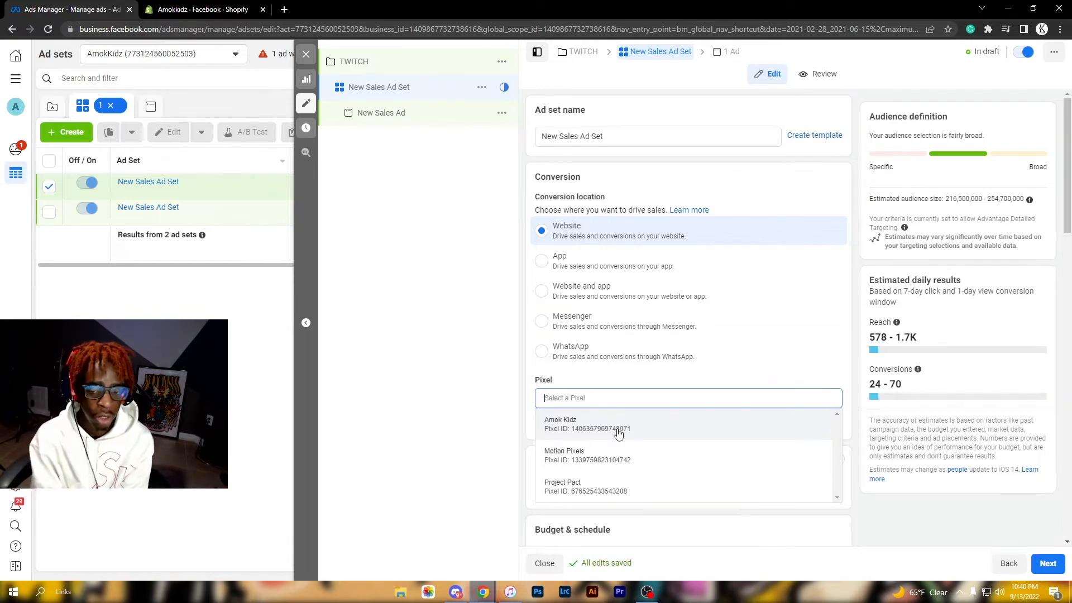
scroll(614, 430, "down", 4)
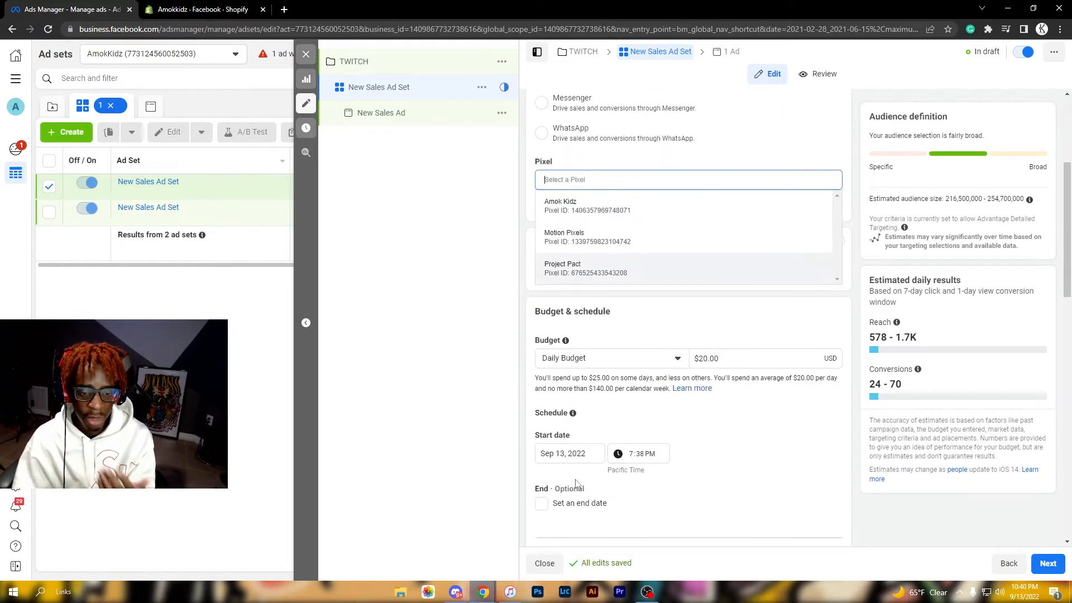
scroll(586, 357, "up", 3)
scroll(568, 382, "up", 1)
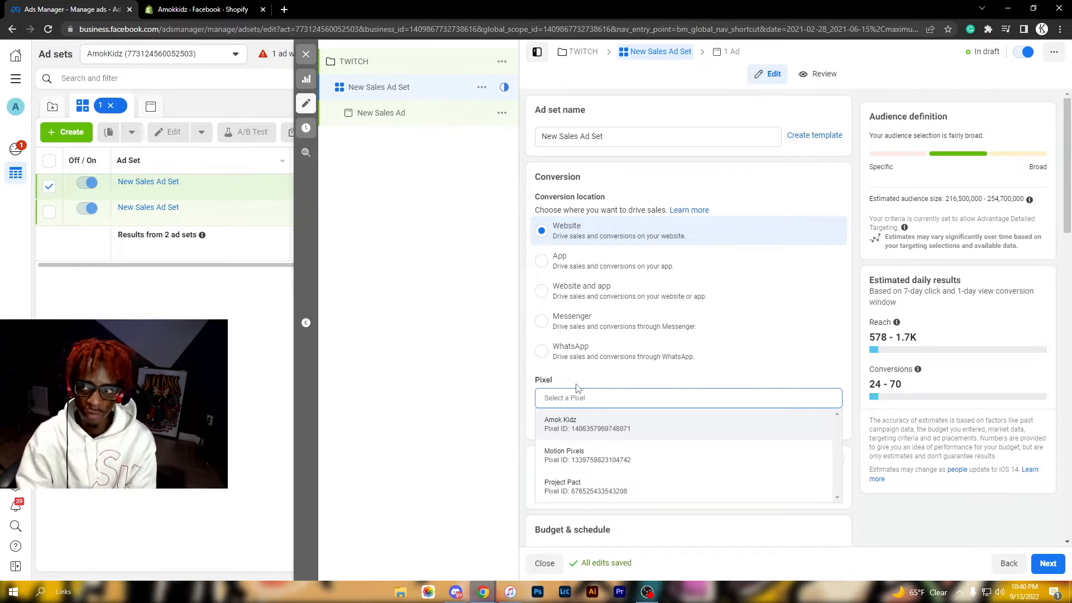
left_click(587, 432)
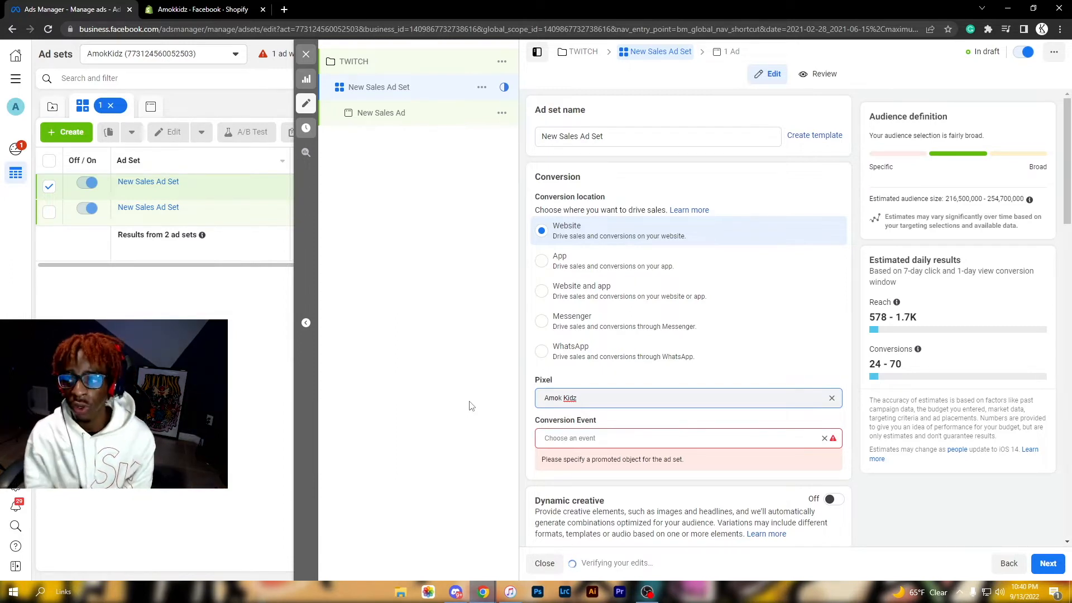
Step: Set the ad set's conversion event to Purchase
left_click(608, 438)
scroll(642, 441, "down", 1)
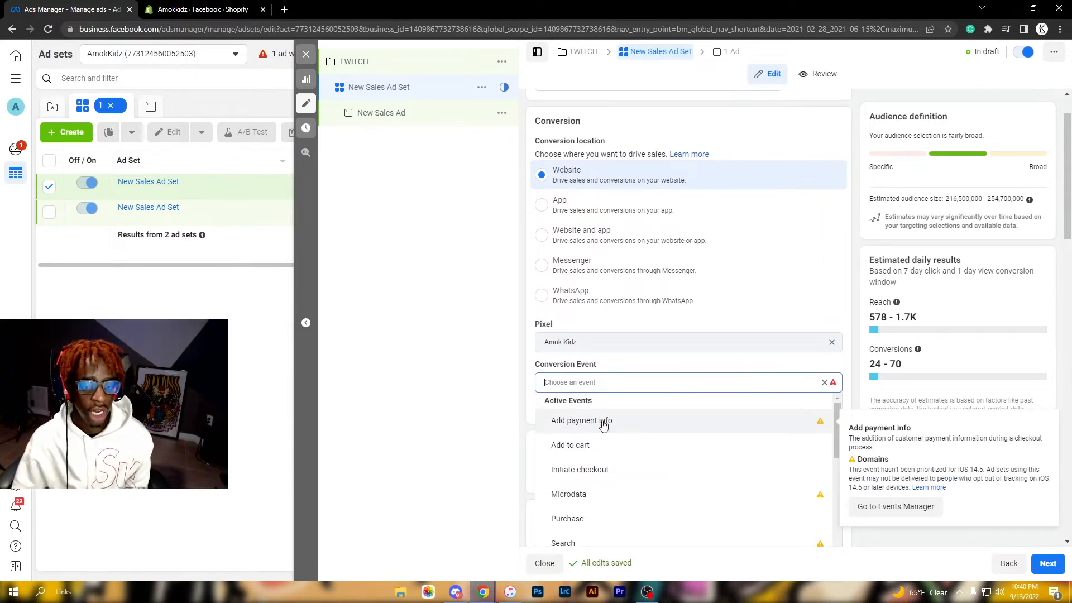
scroll(603, 425, "down", 2)
scroll(578, 456, "up", 1)
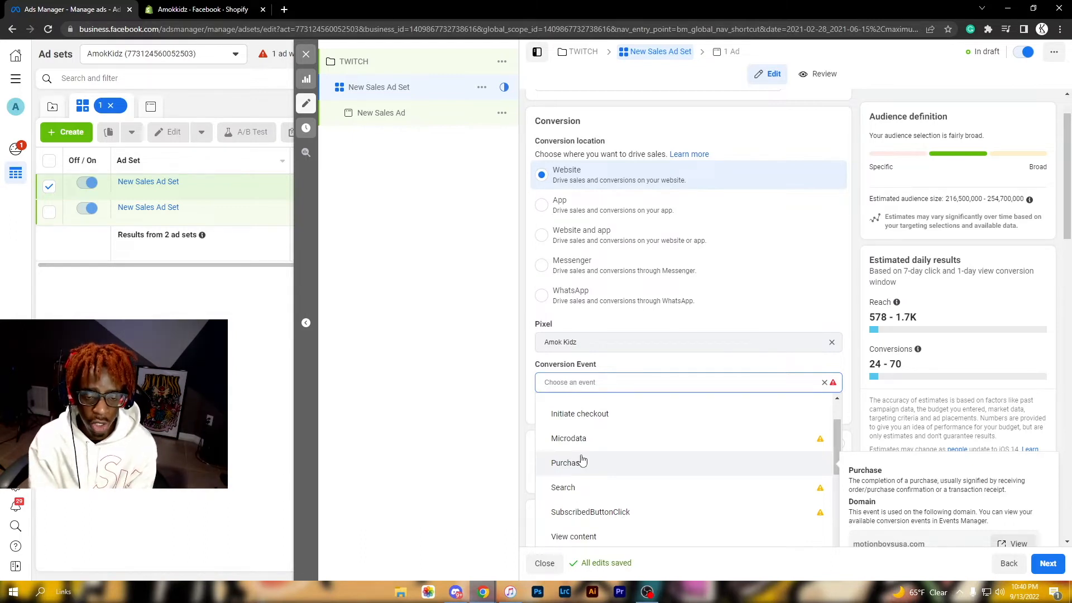
left_click(581, 462)
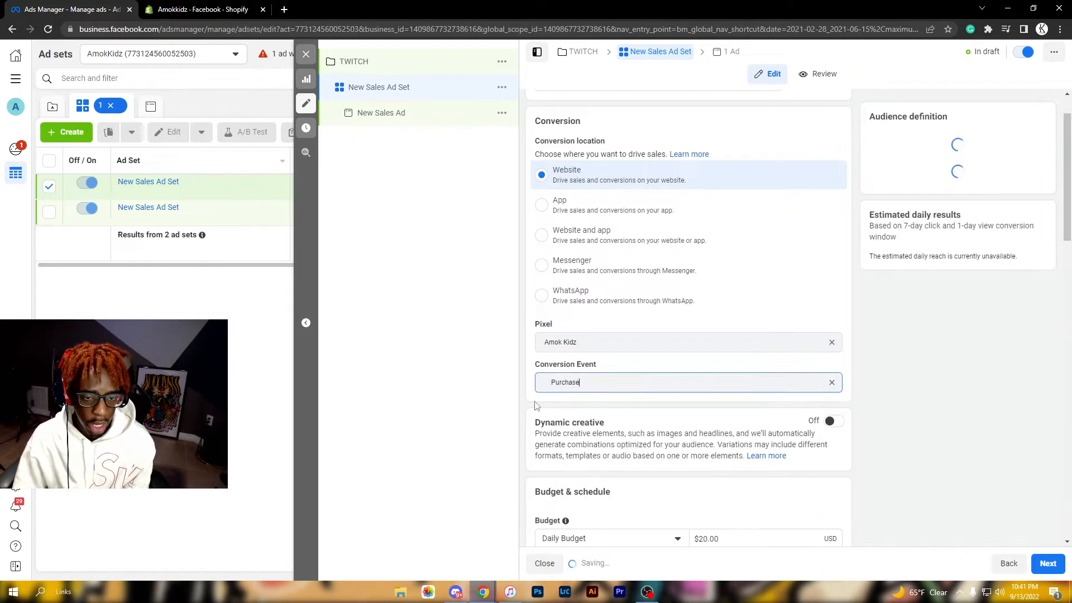
Step: Switch the ad set's budget type to Lifetime Budget with an amount of $100
scroll(571, 377, "down", 2)
scroll(571, 377, "down", 2)
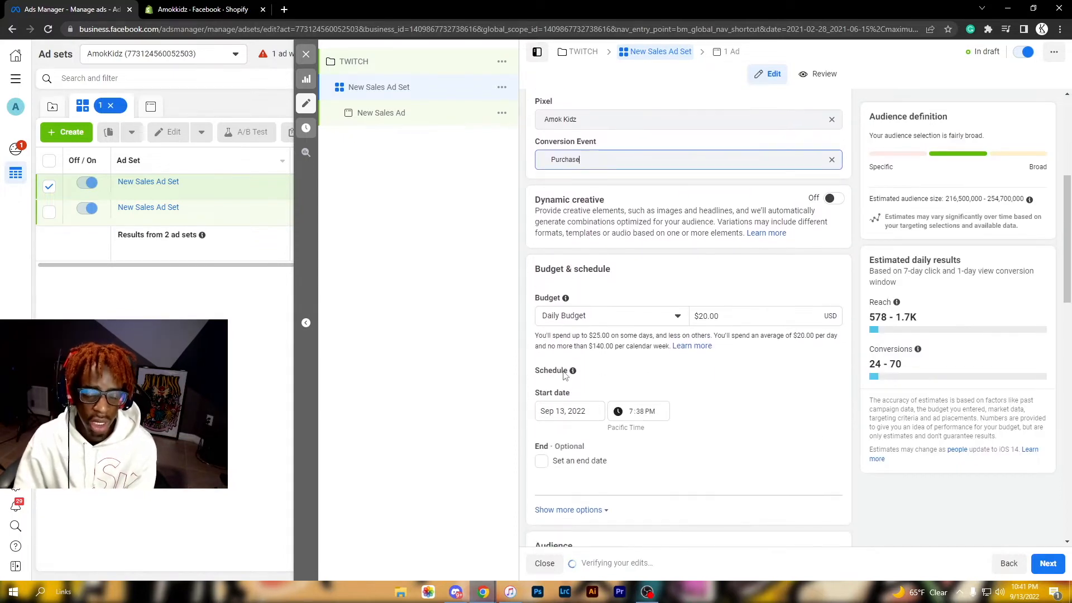
scroll(539, 363, "up", 1)
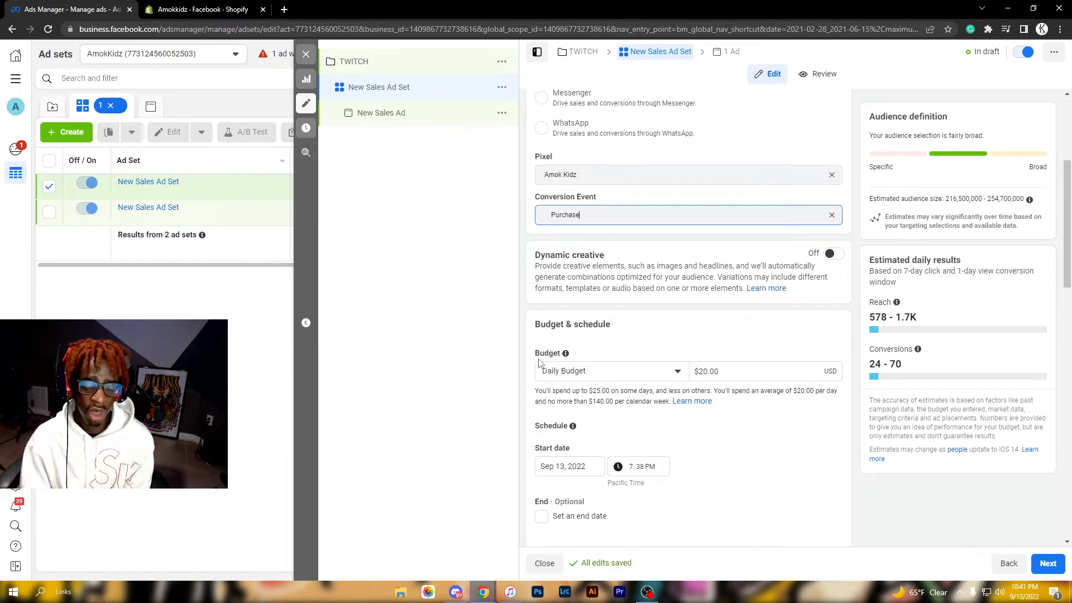
left_click(570, 371)
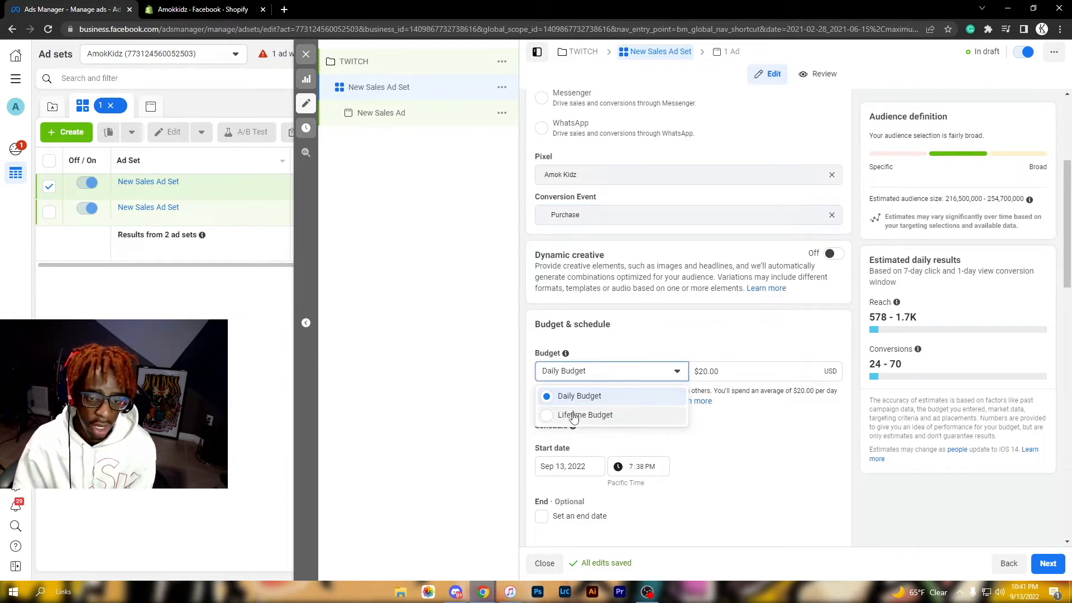
left_click(573, 414)
key("Tab")
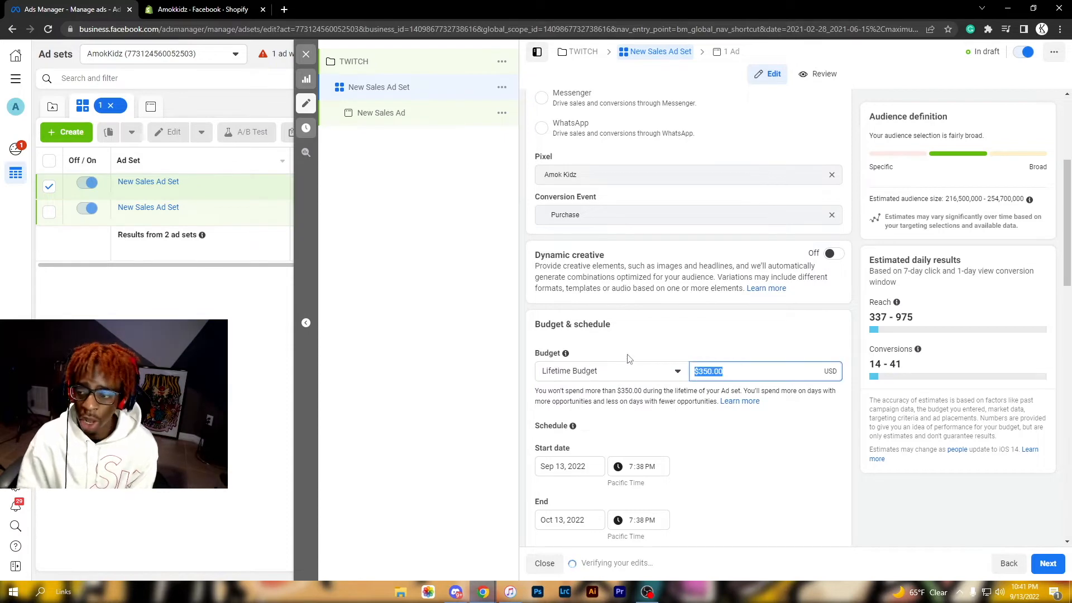
type("100")
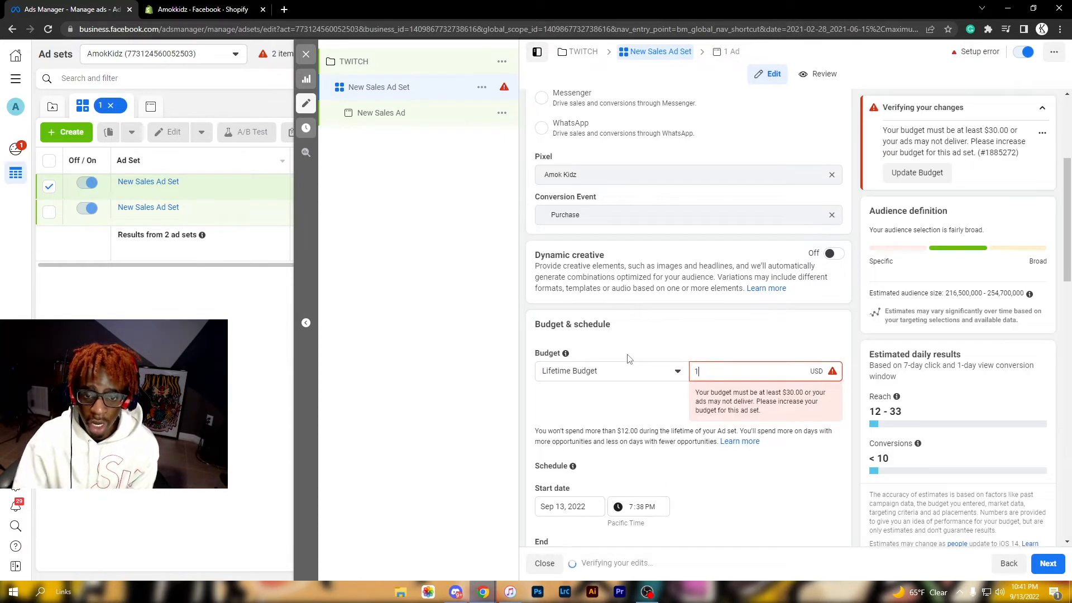
left_click(645, 333)
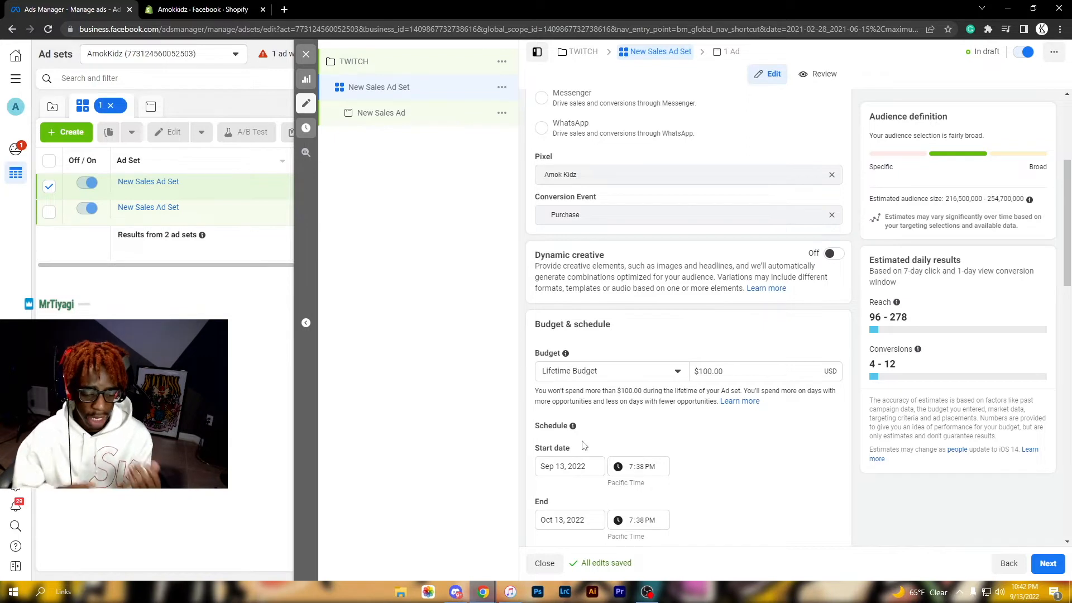
Step: Set the ad set's lifetime budget amount to $500
left_click(743, 371)
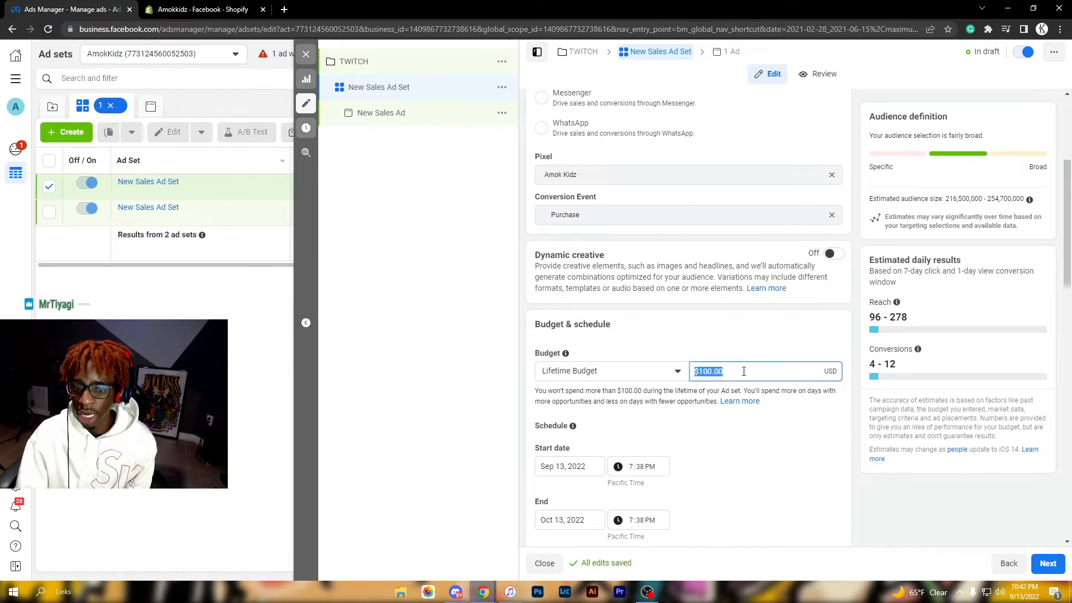
left_click(743, 371)
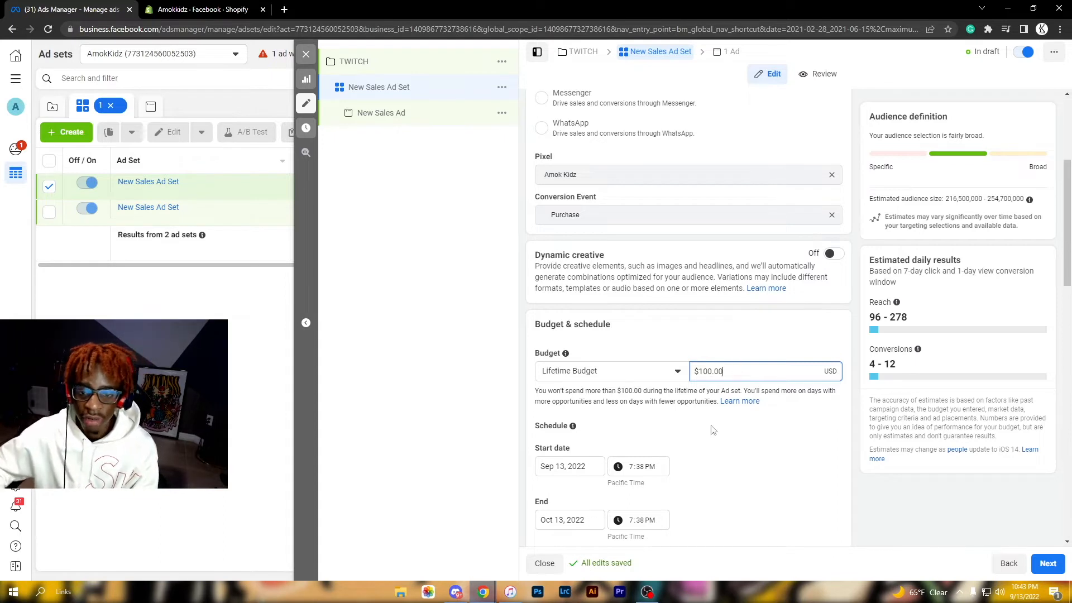
left_click_drag(734, 373, 691, 378)
type("500")
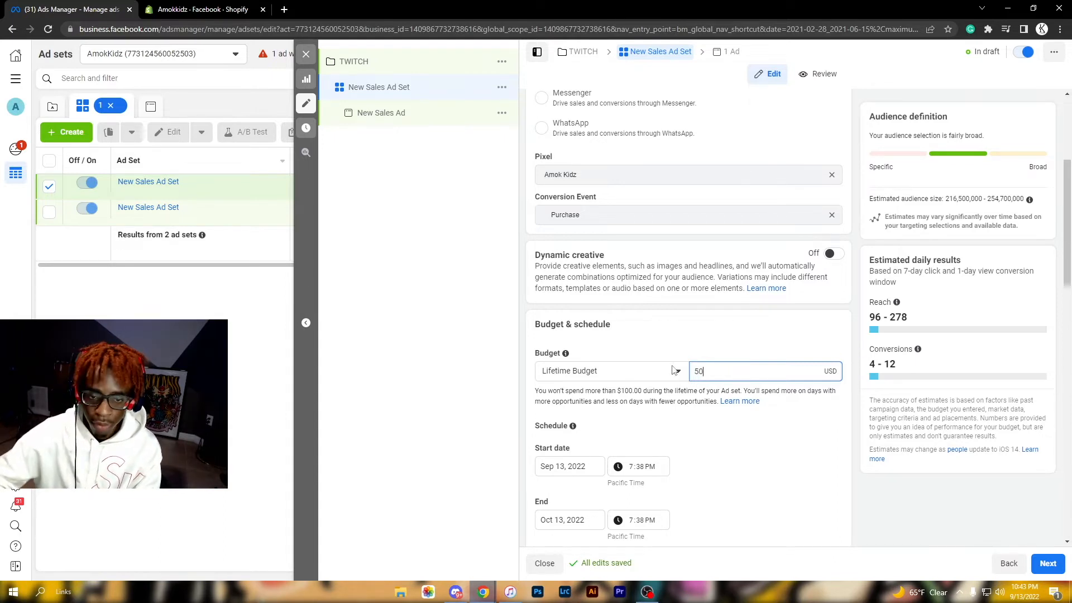
left_click(678, 329)
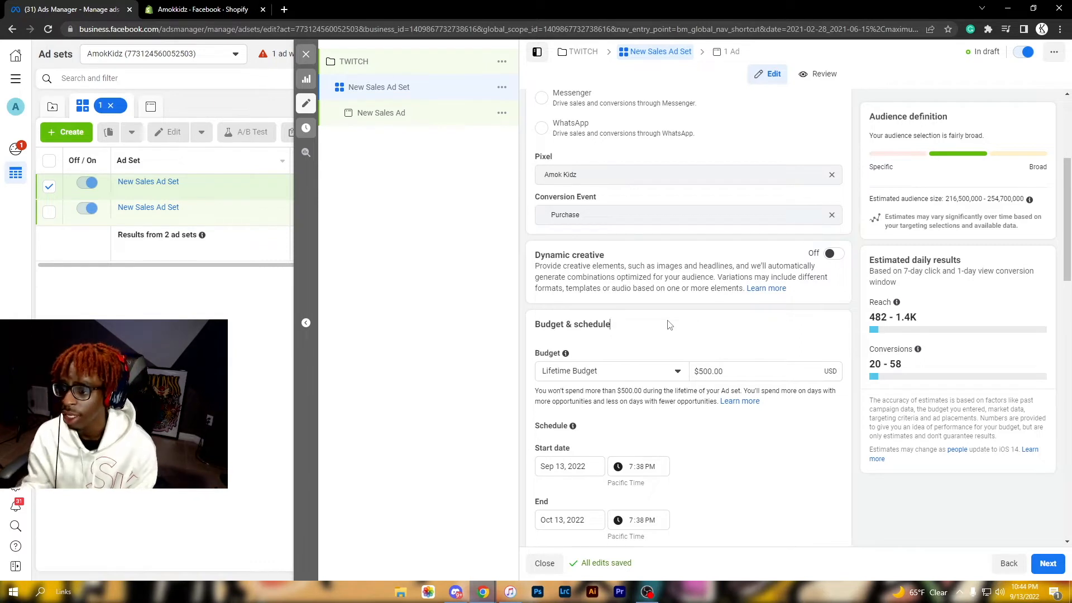
left_click(670, 325)
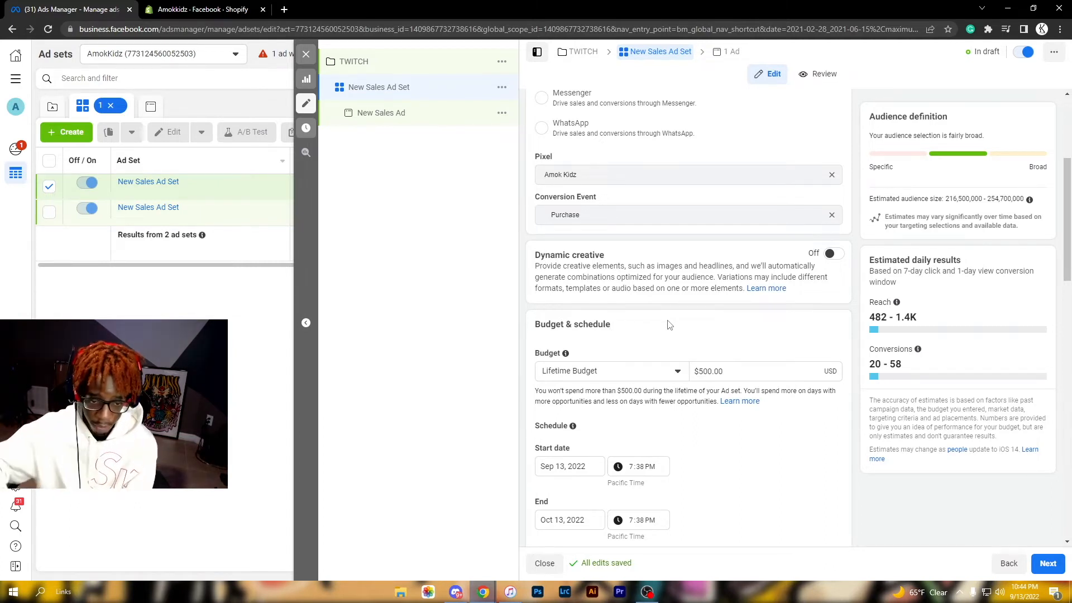
Step: Set the ad set's schedule end date to Sep 27, 2022
left_click(569, 522)
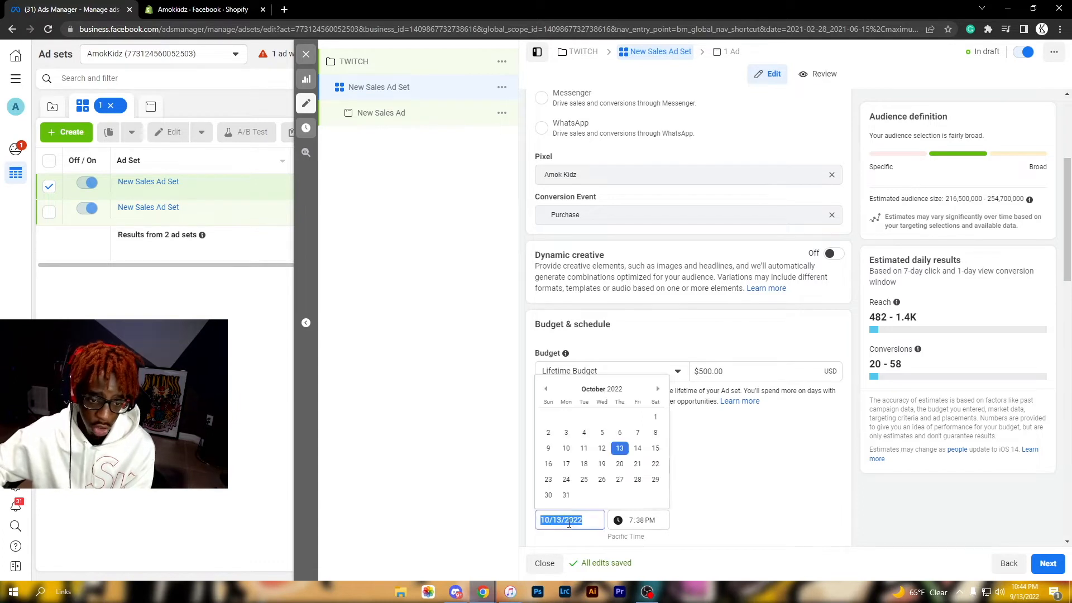
left_click(546, 389)
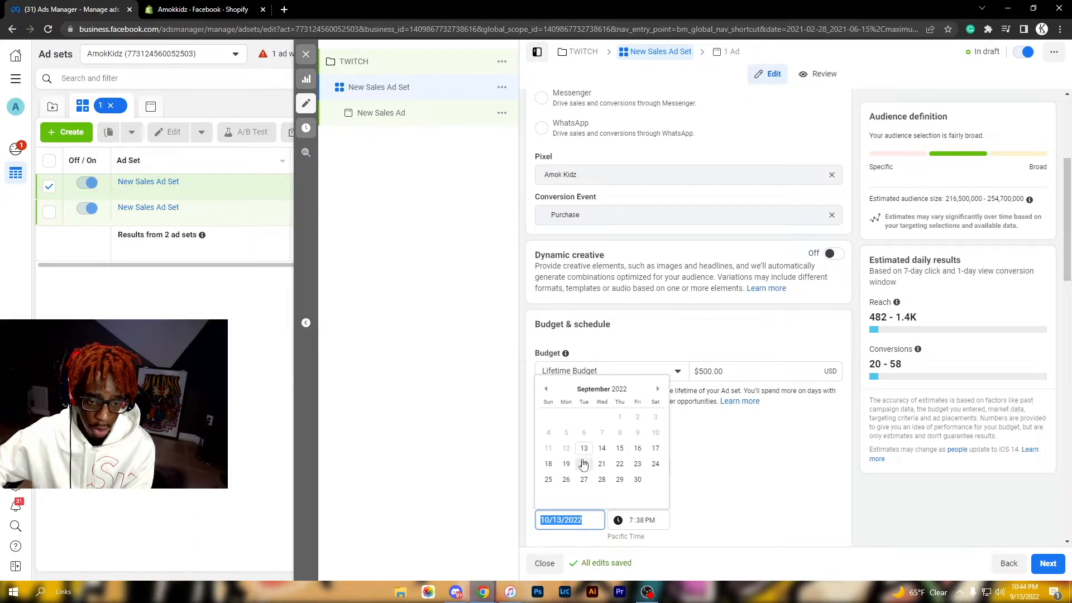
left_click(583, 479)
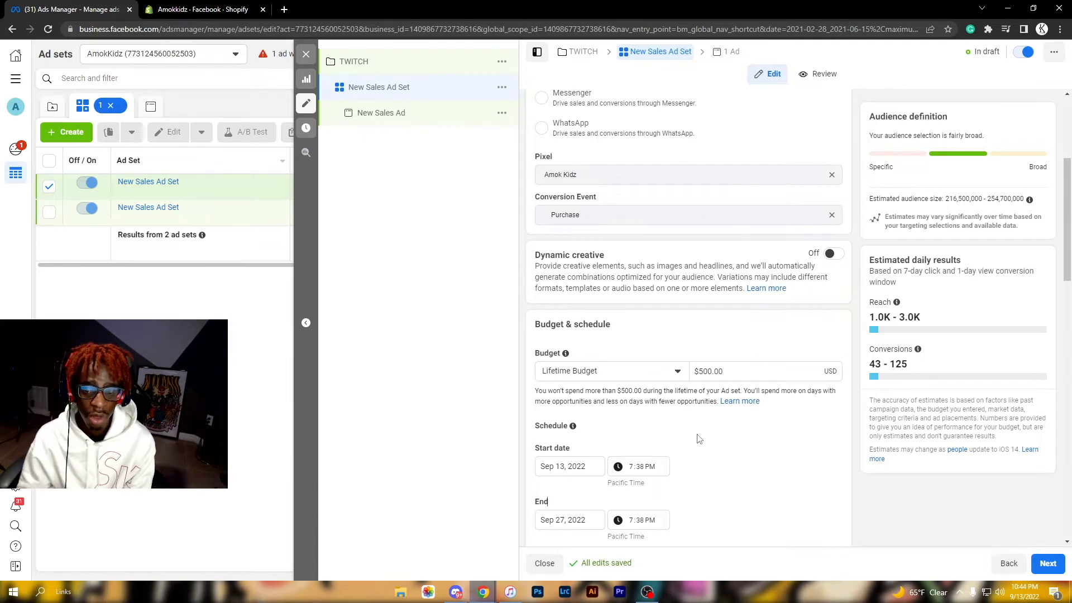
Step: Set the start time of the ad set's schedule to 11:38 PM
scroll(703, 446, "down", 3)
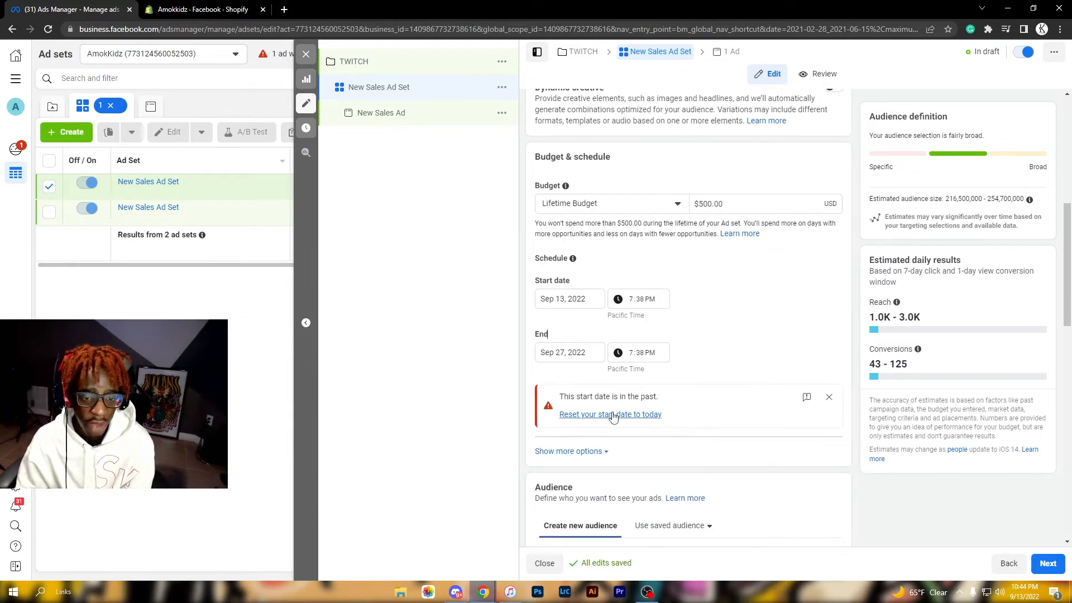
left_click(642, 299)
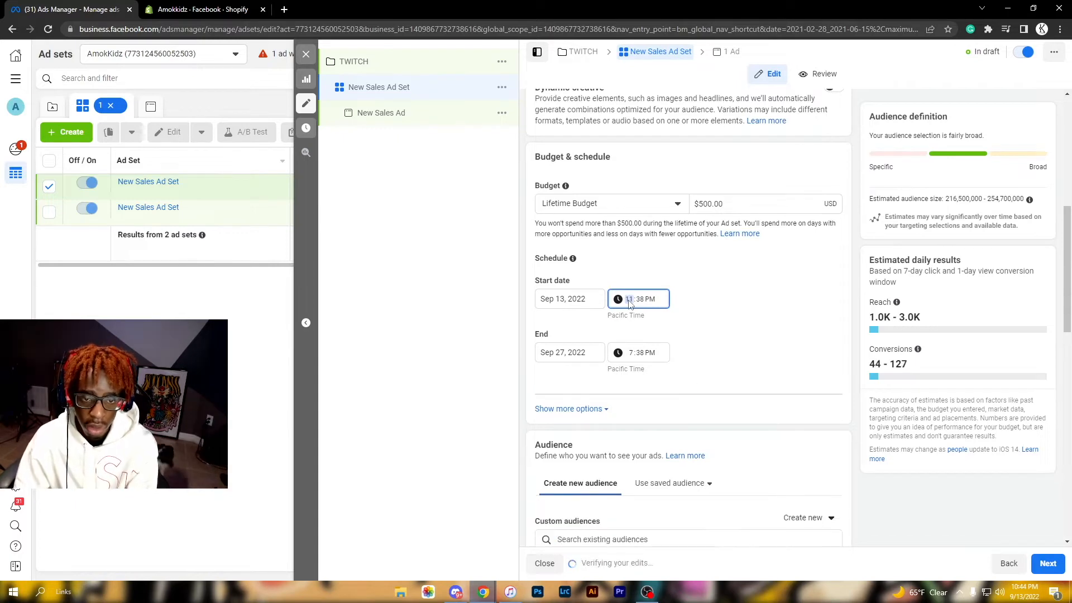
left_click(714, 302)
scroll(644, 337, "down", 4)
scroll(636, 312, "up", 1)
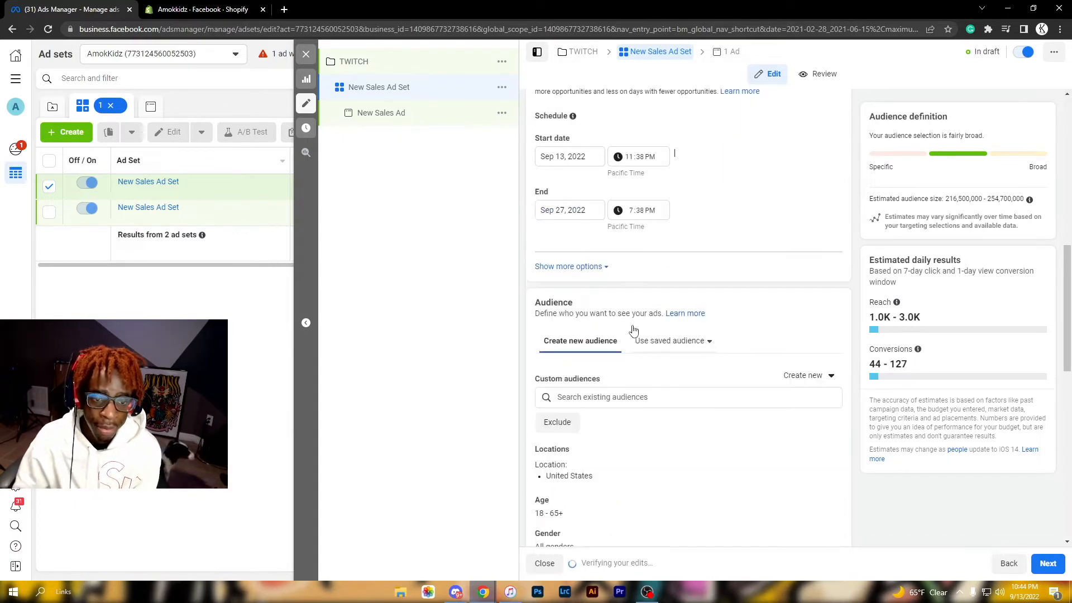
scroll(631, 327, "down", 1)
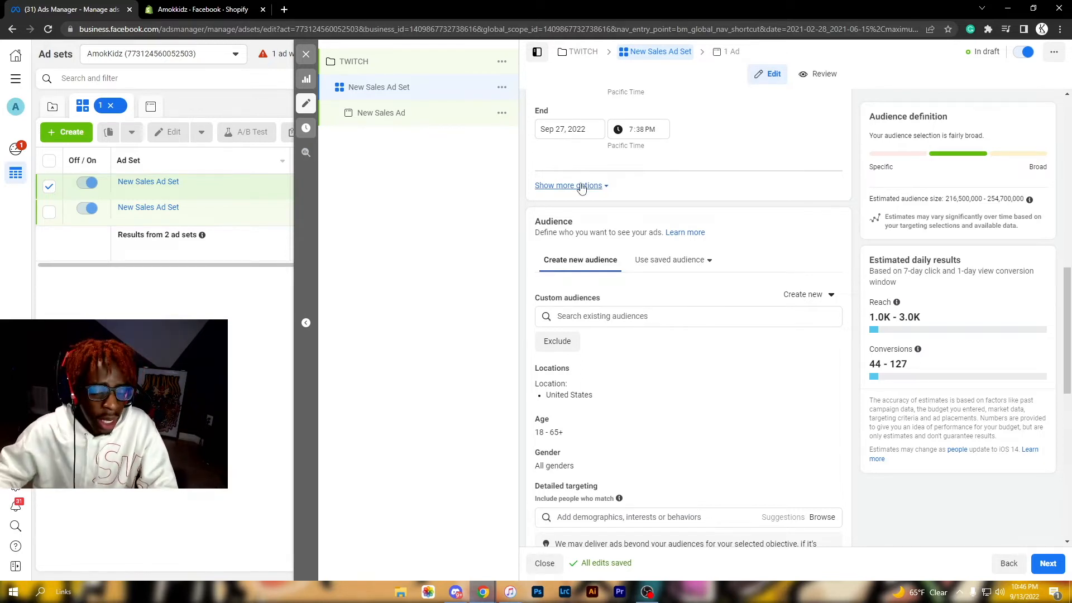
Step: Look through the existing lookalike and custom audiences available for the ad set
left_click(612, 314)
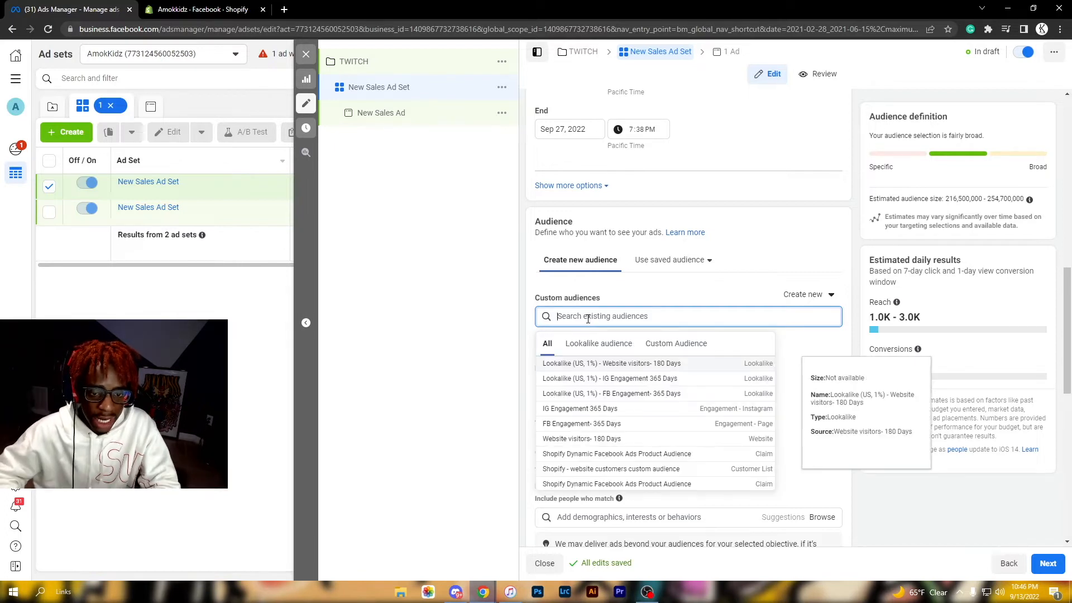
scroll(631, 392, "down", 4)
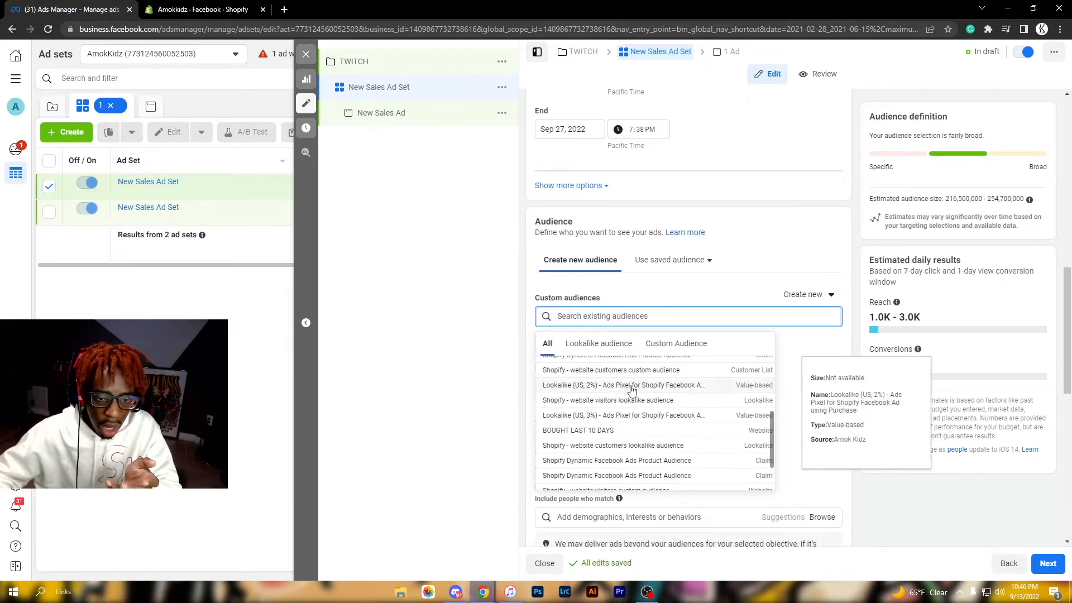
scroll(641, 426, "down", 3)
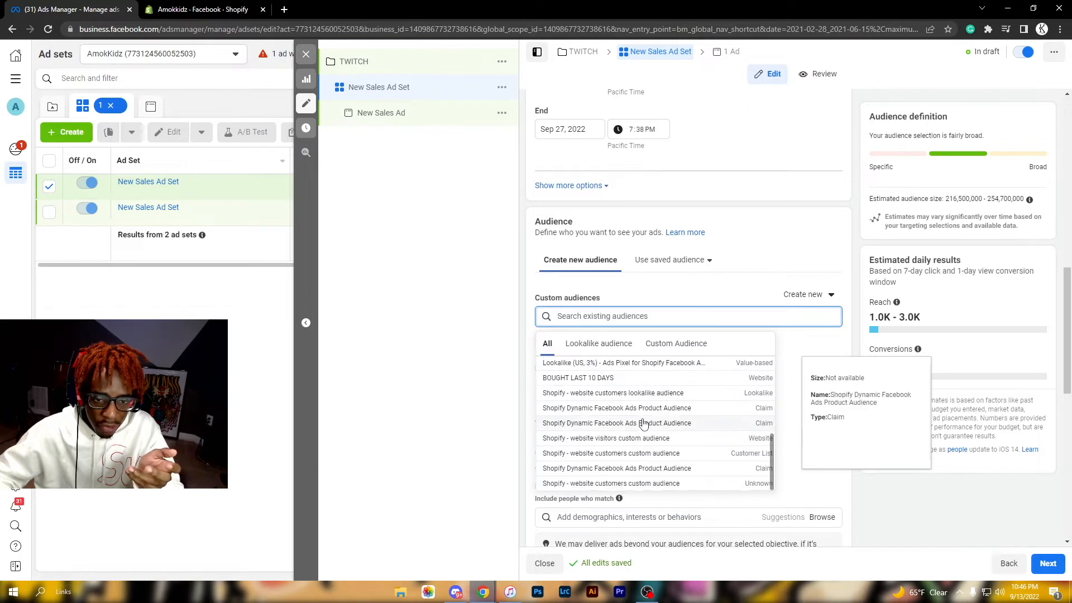
scroll(641, 425, "up", 7)
left_click(599, 343)
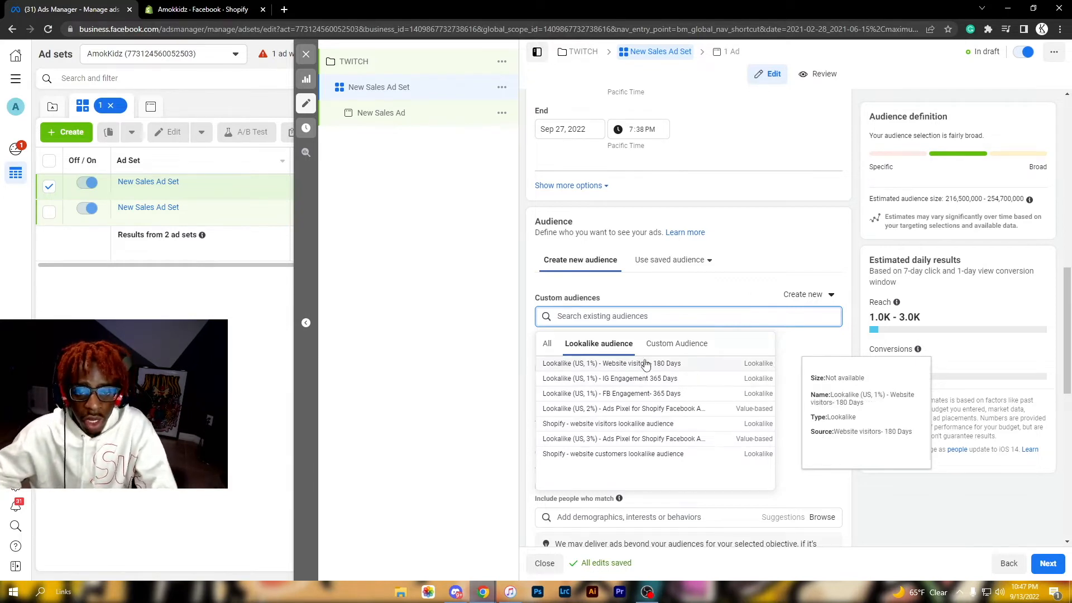
left_click(667, 345)
left_click(614, 346)
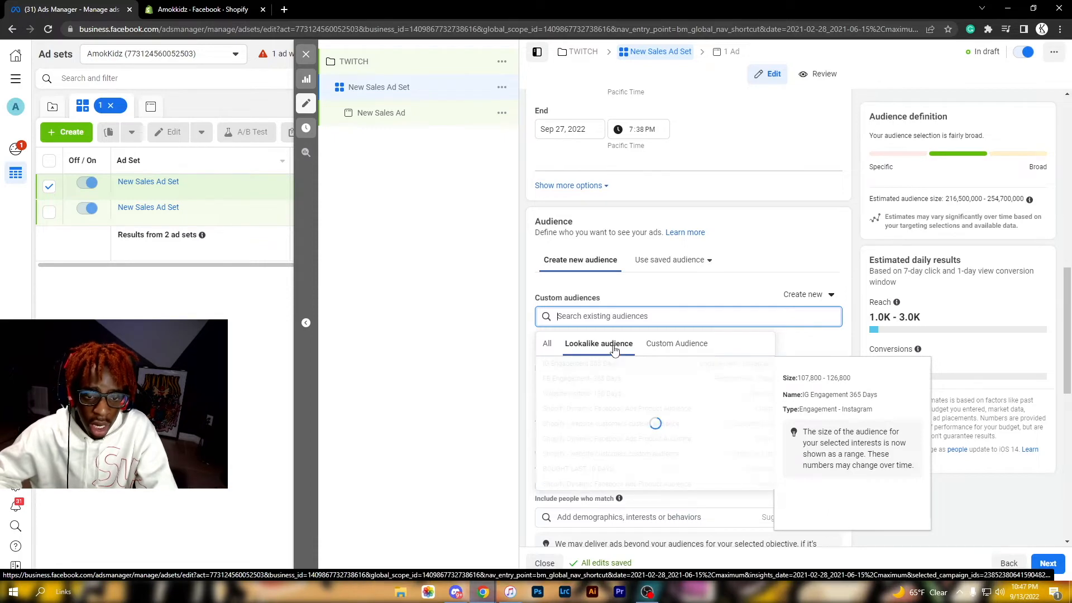
left_click(798, 294)
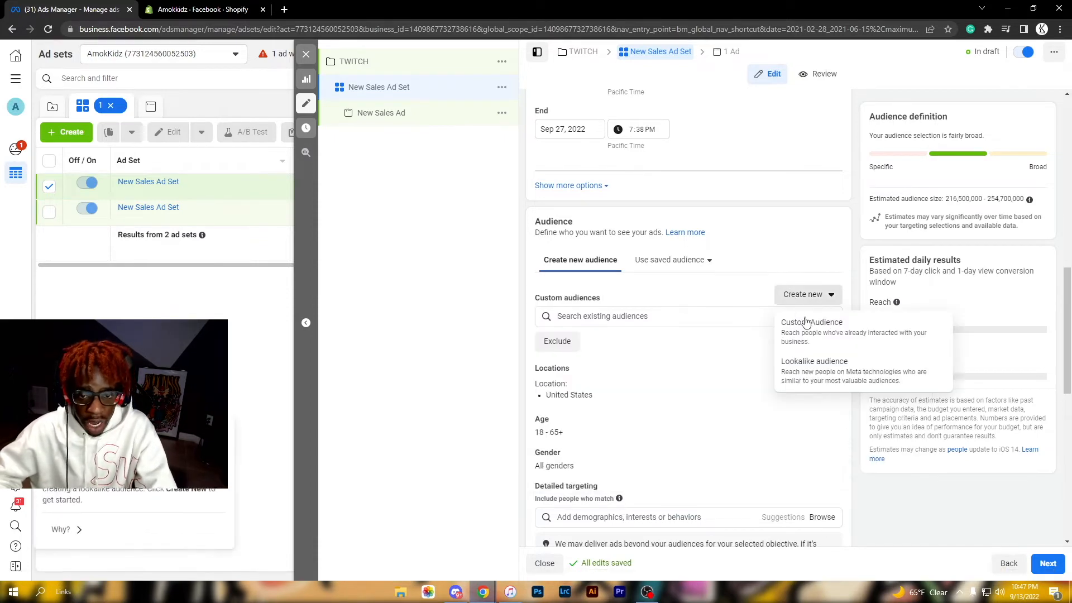
left_click(816, 366)
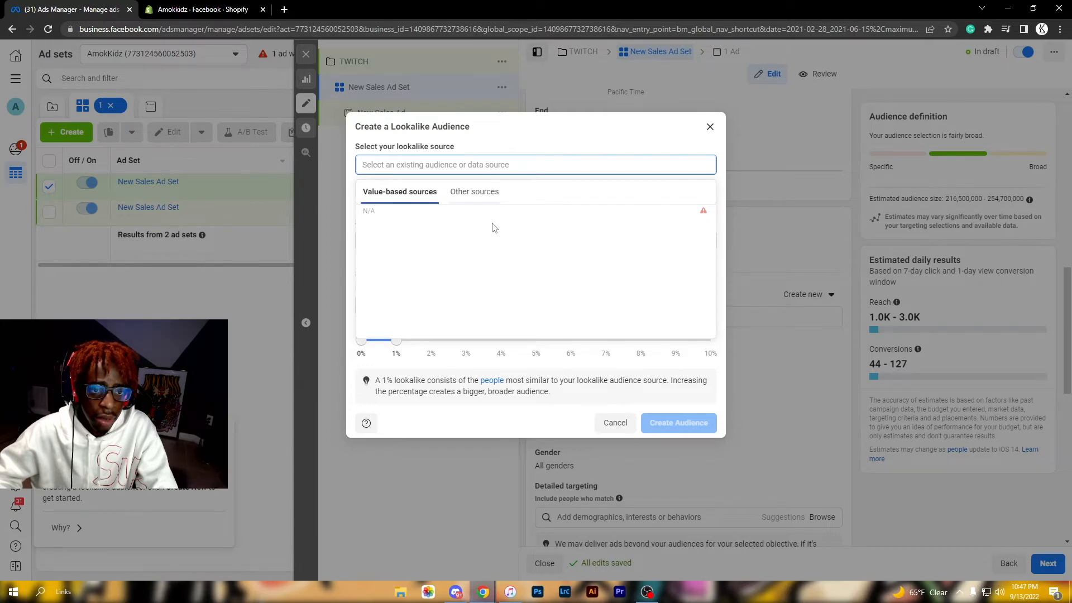
left_click(615, 423)
Step: Try to find a source for a new lookalike audience among the value-based and other sources, searching for "amok"
left_click(796, 299)
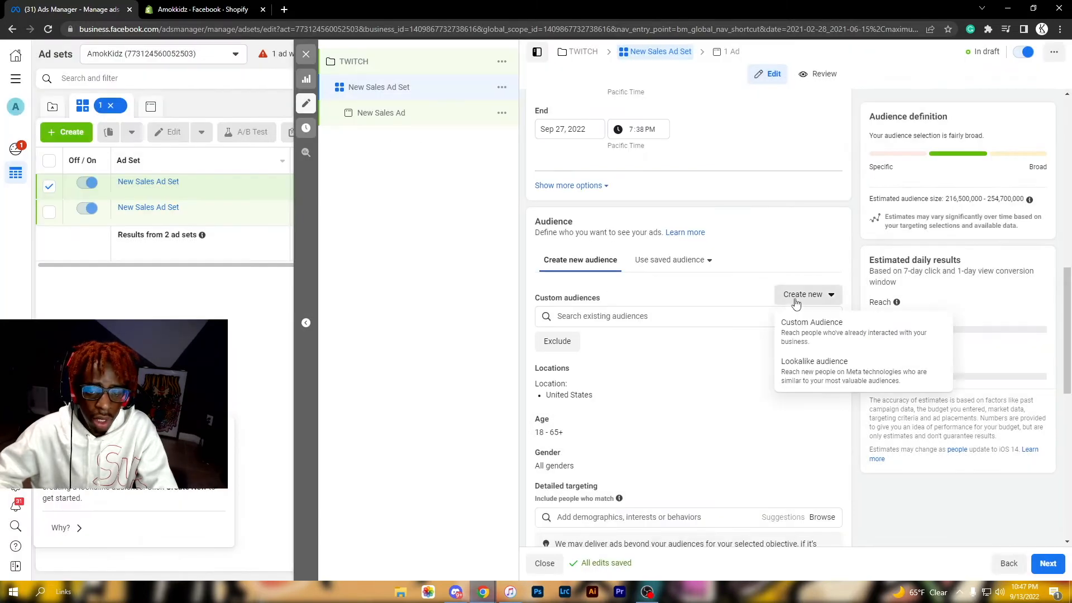
left_click(825, 367)
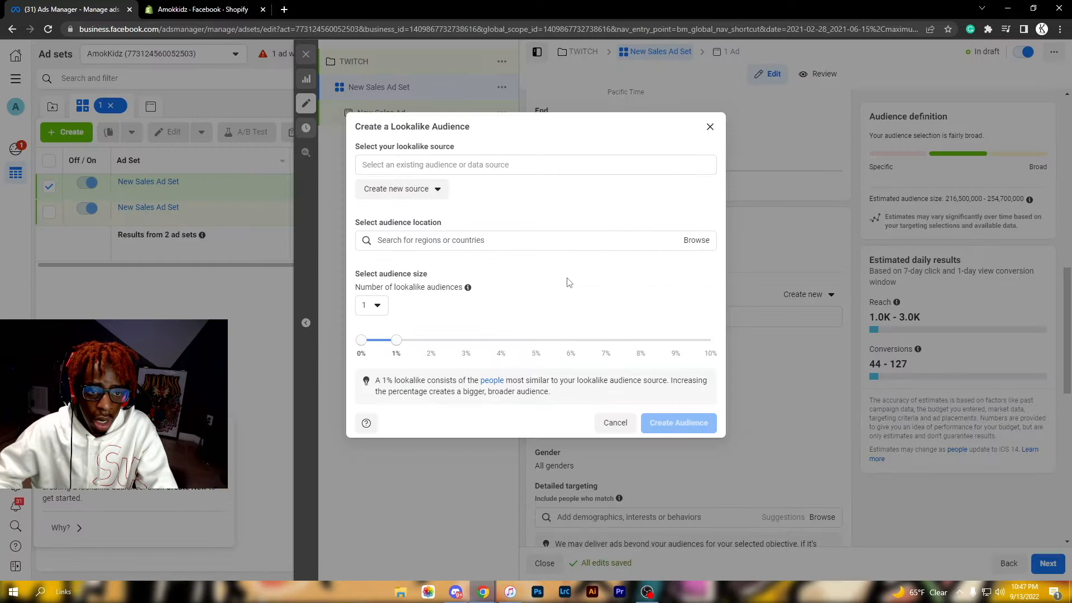
left_click(429, 190)
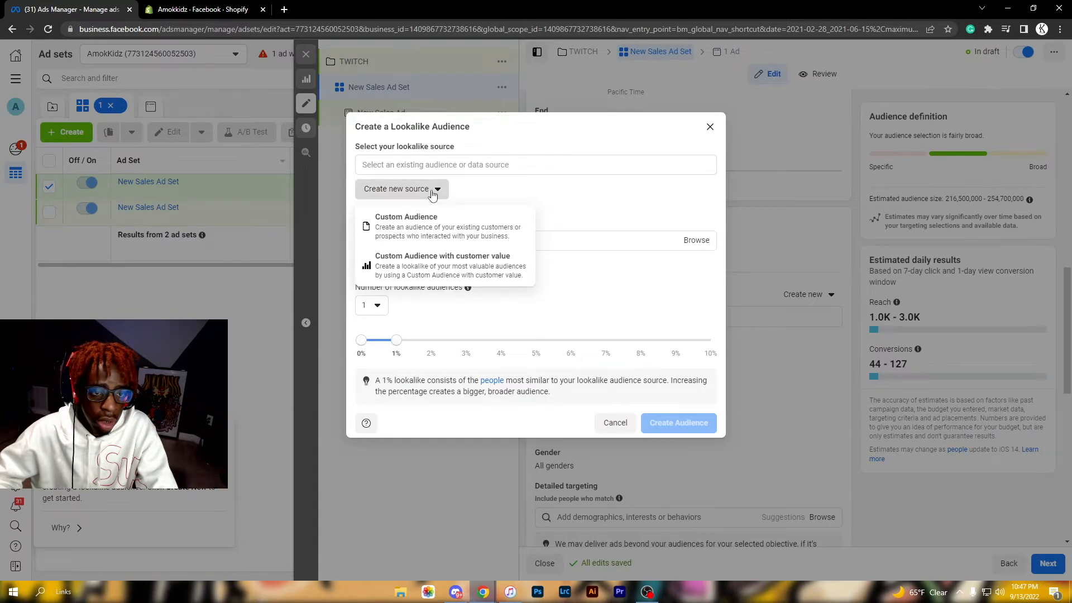
left_click(399, 166)
left_click(476, 191)
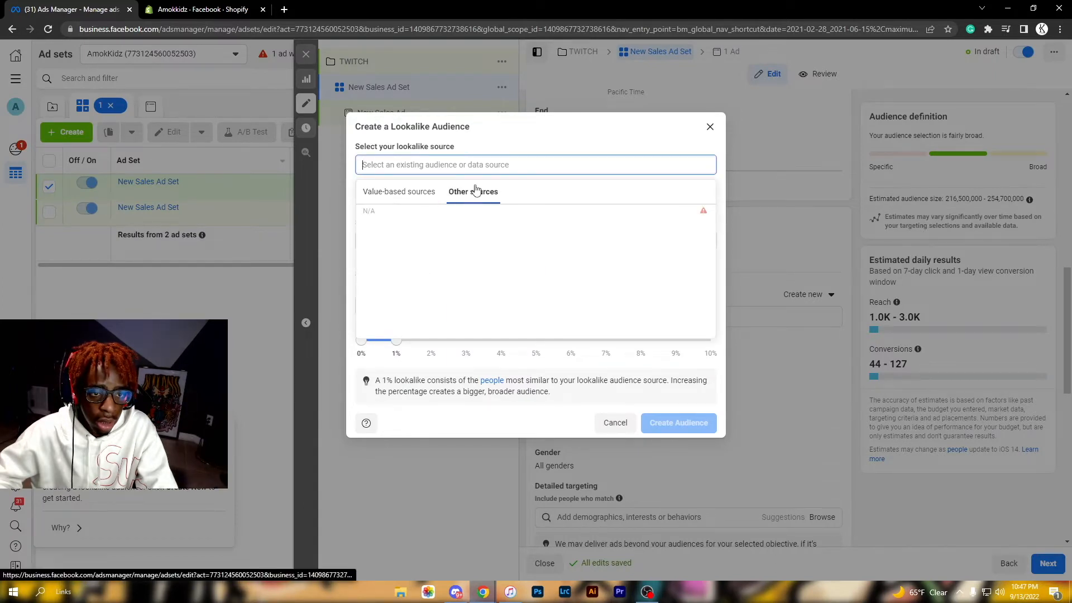
left_click(424, 197)
type("amok")
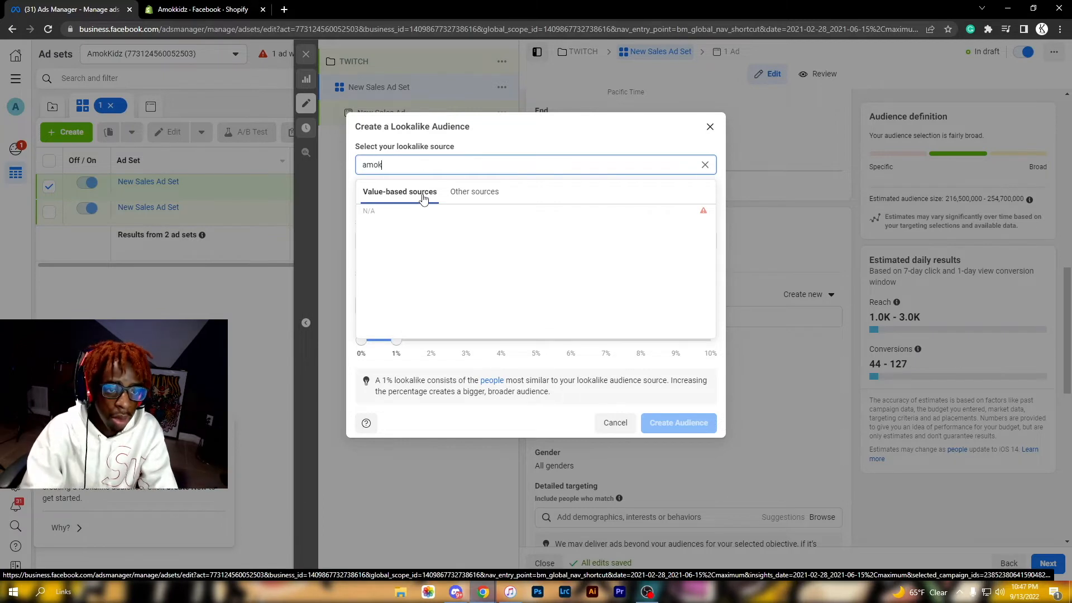
key("BackSpace")
key("BackSpace")
key("BackSpace")
key("BackSpace")
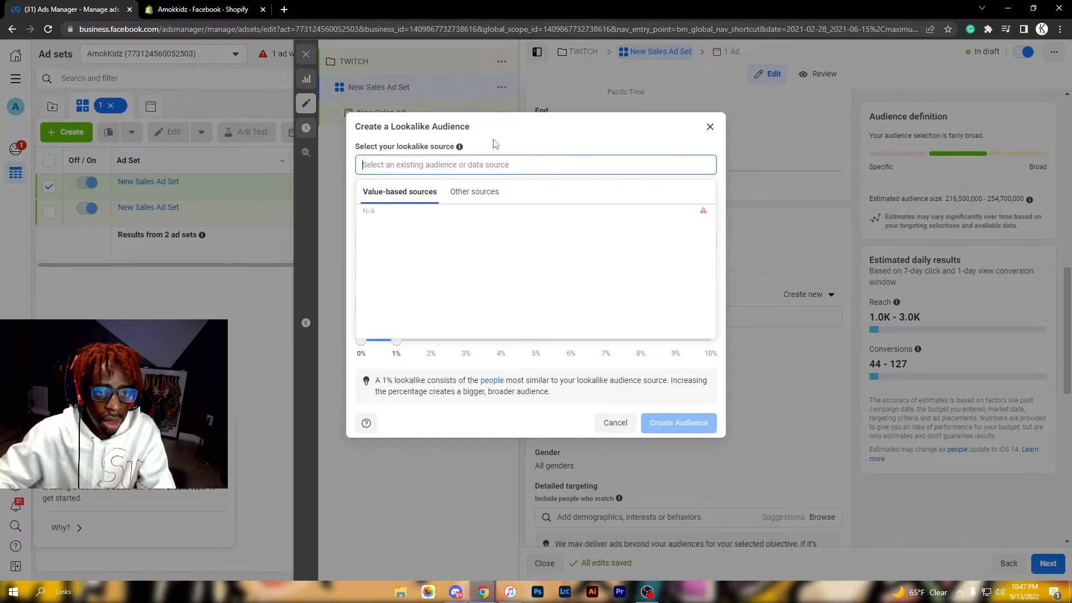
mouse_move(459, 148)
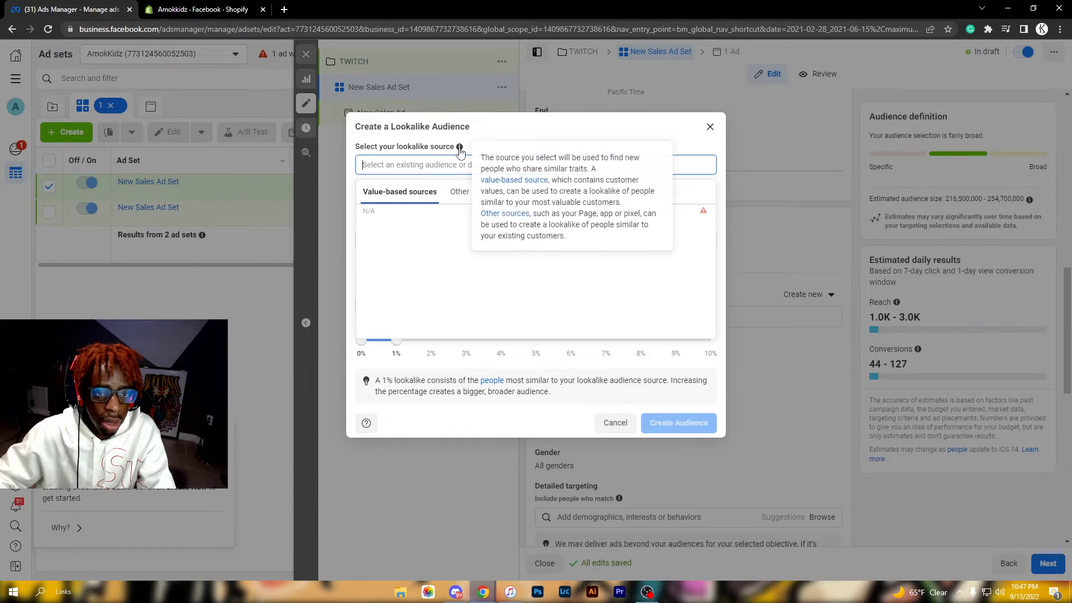
left_click(710, 127)
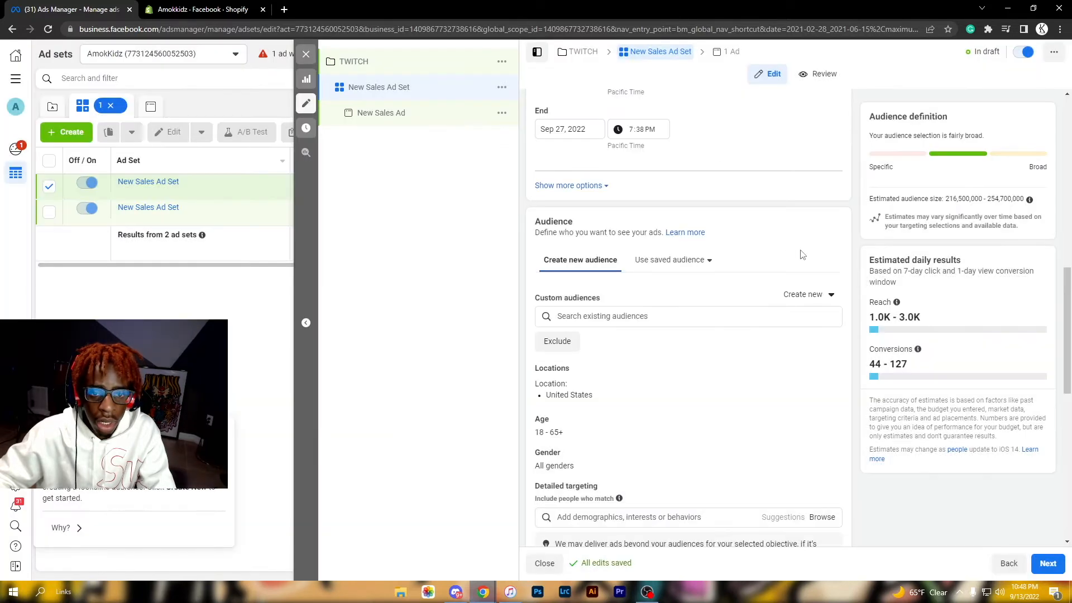
Step: Start a new Custom Audience for the ad set with Website as its source
left_click(816, 297)
left_click(781, 323)
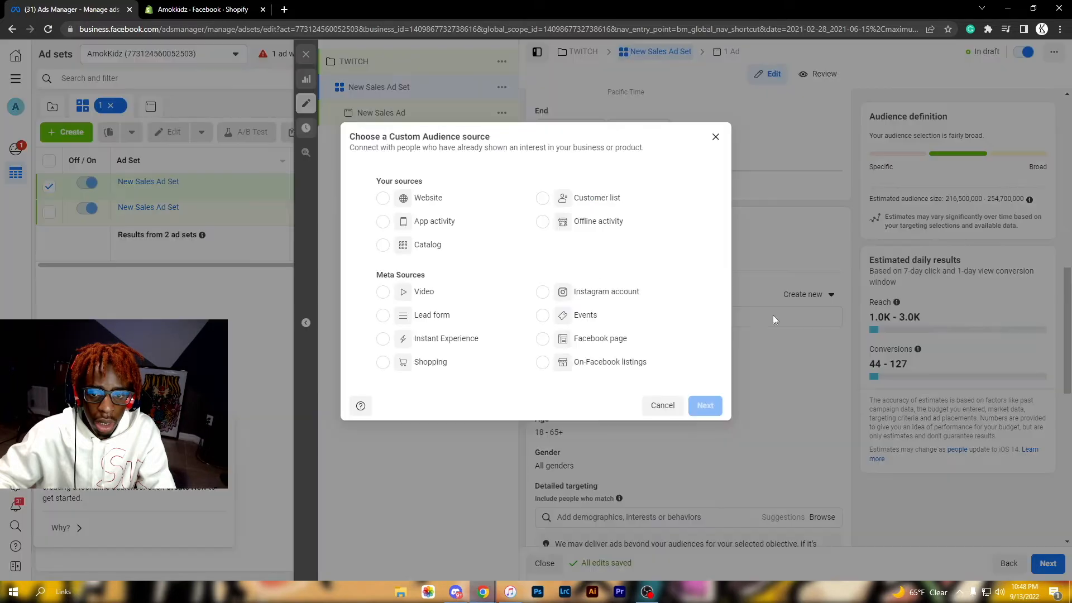
left_click(385, 198)
left_click(705, 406)
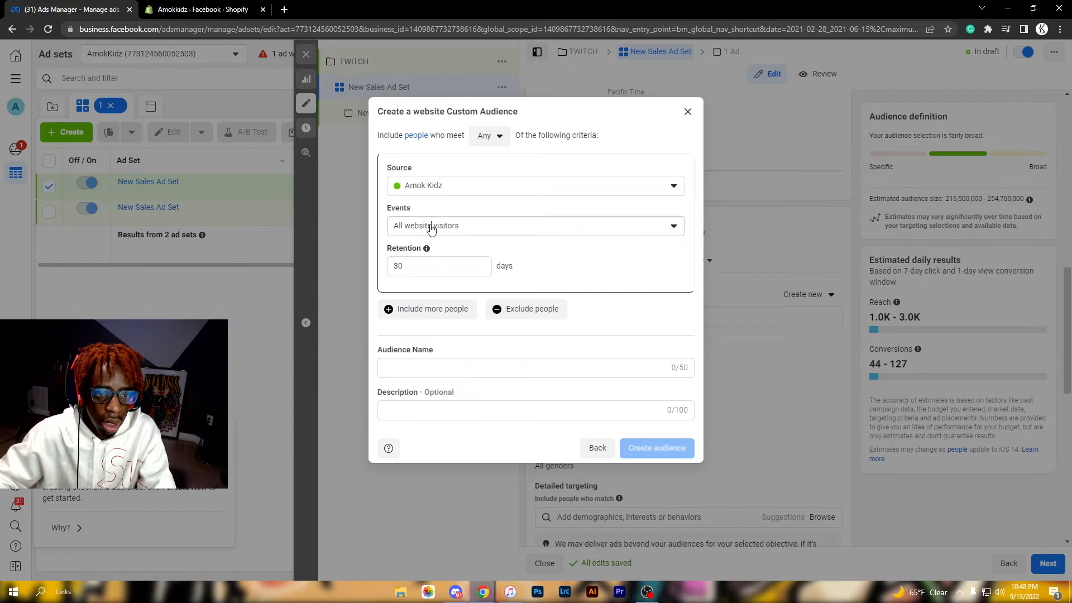
Step: Set the website Custom Audience's event to Purchase and check its pixel source options and retention
left_click(431, 228)
scroll(455, 357, "down", 1)
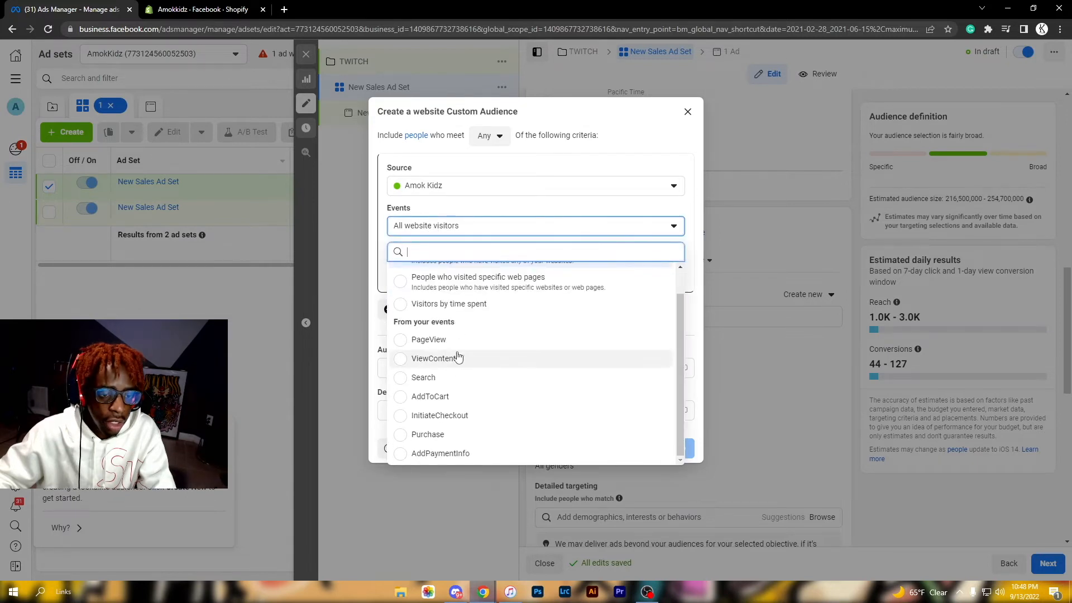
left_click(472, 435)
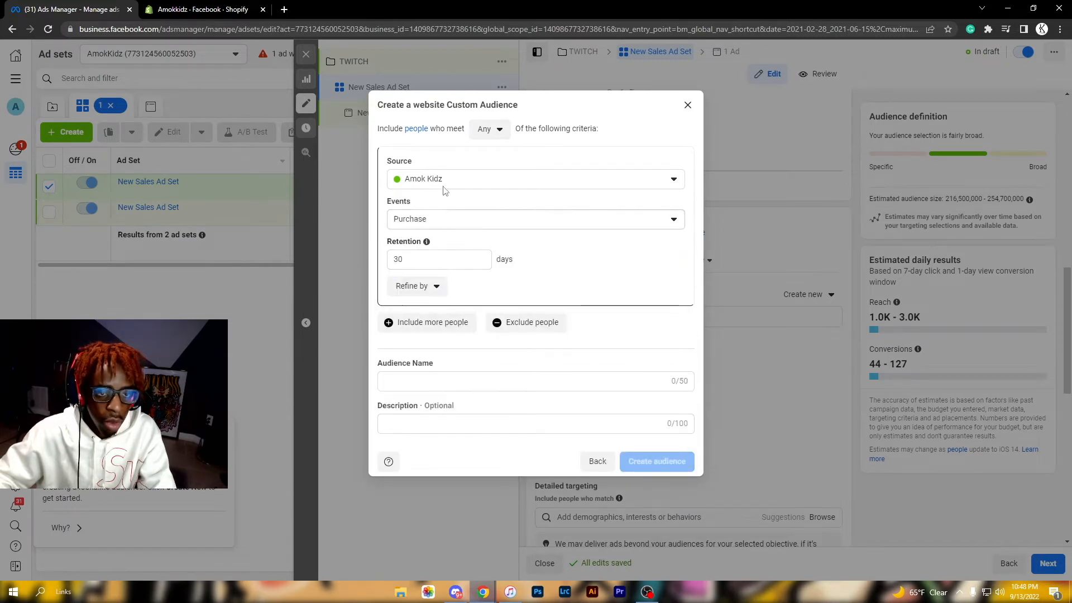
left_click(458, 178)
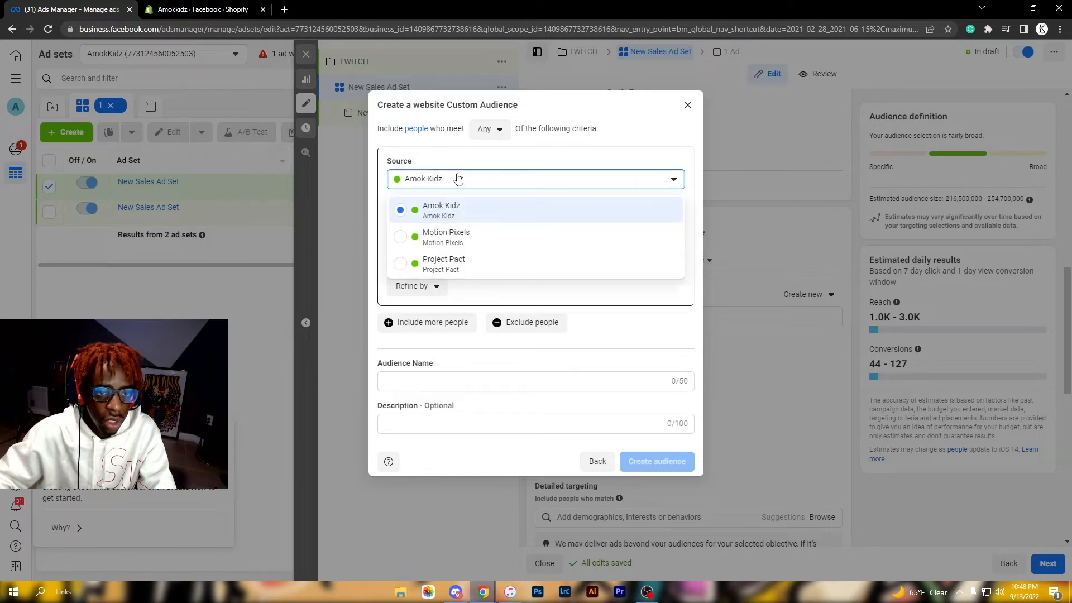
left_click(461, 178)
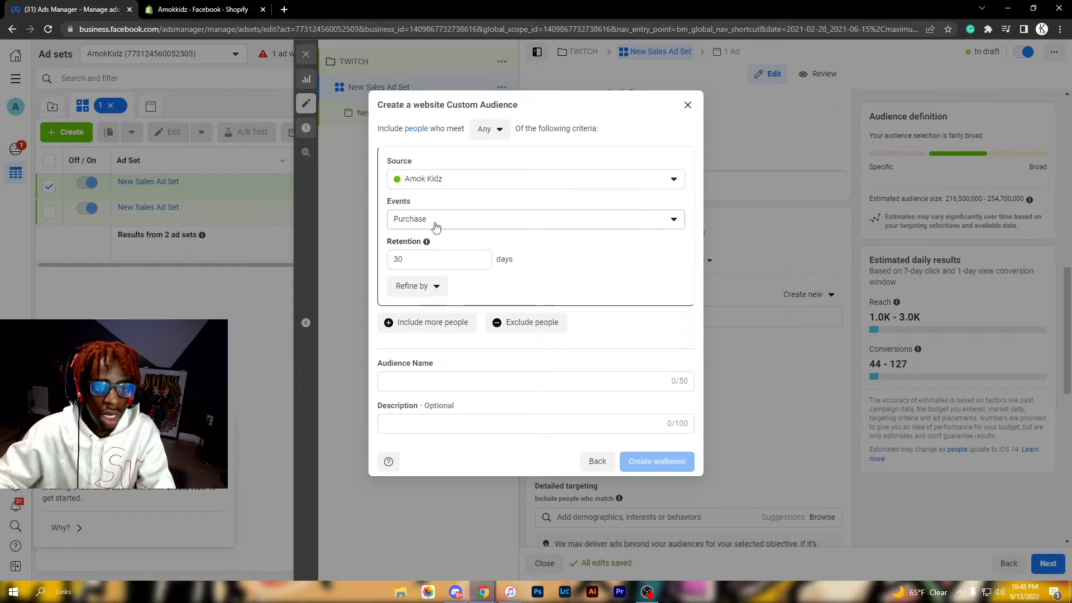
left_click(419, 259)
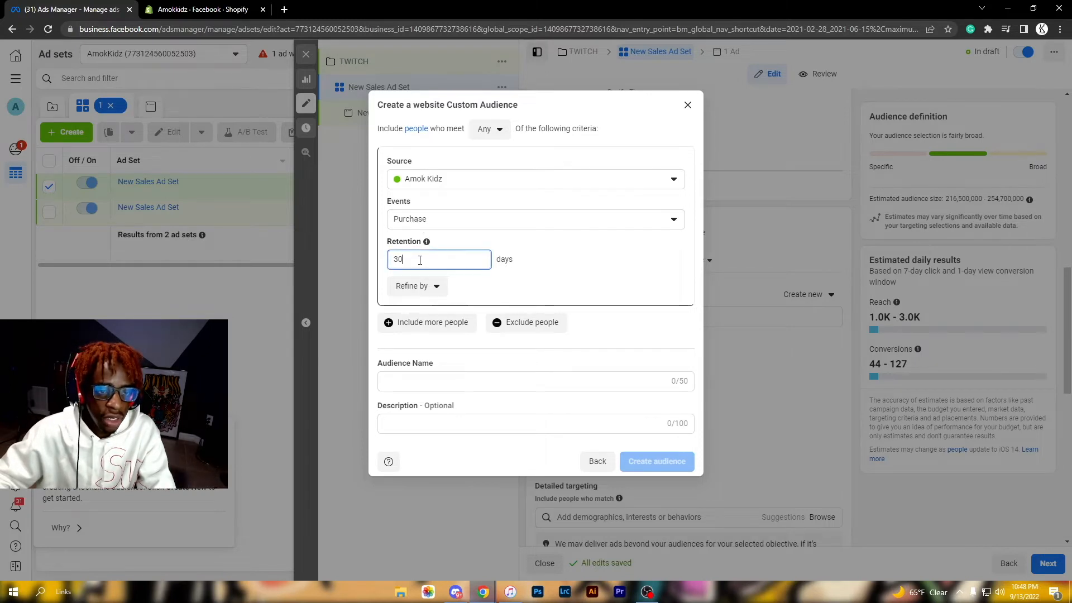
left_click(485, 380)
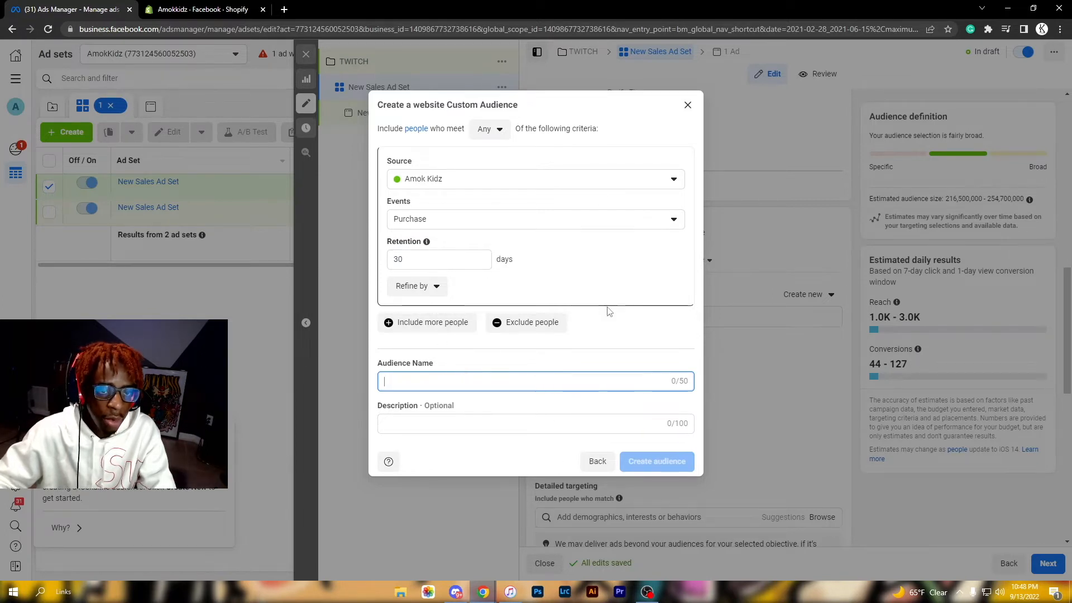
Step: Set the website Custom Audience's event to AddToCart and review the other available events
left_click(415, 222)
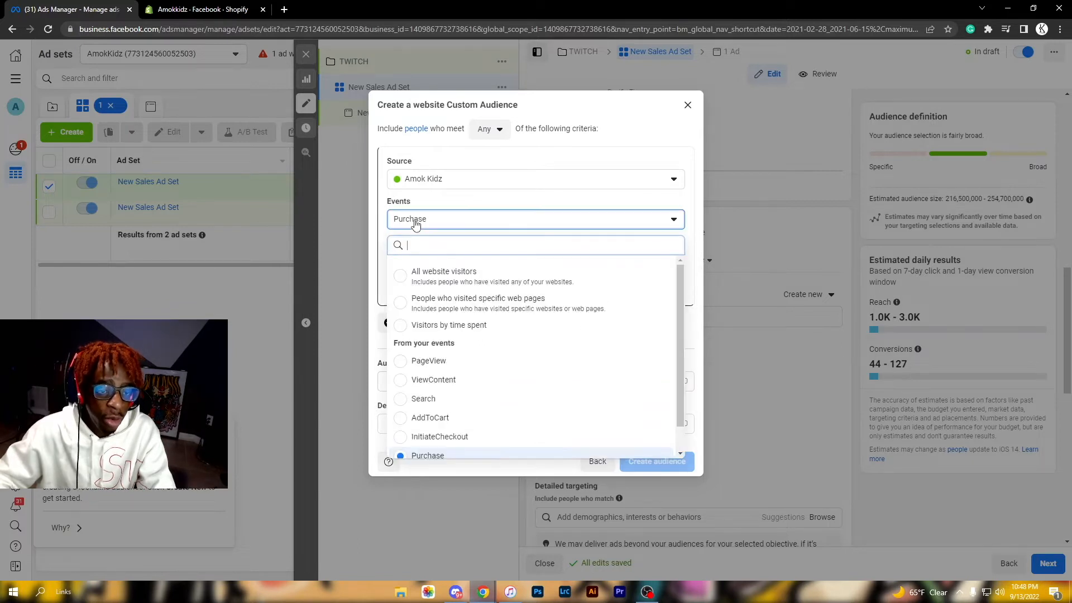
scroll(480, 391, "down", 1)
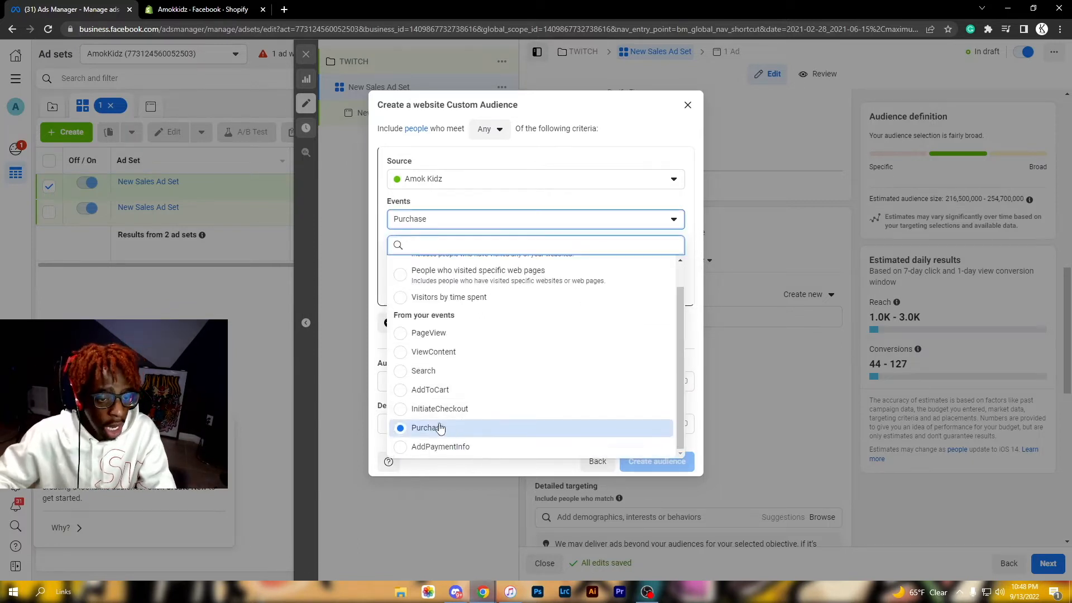
left_click(430, 390)
left_click(439, 219)
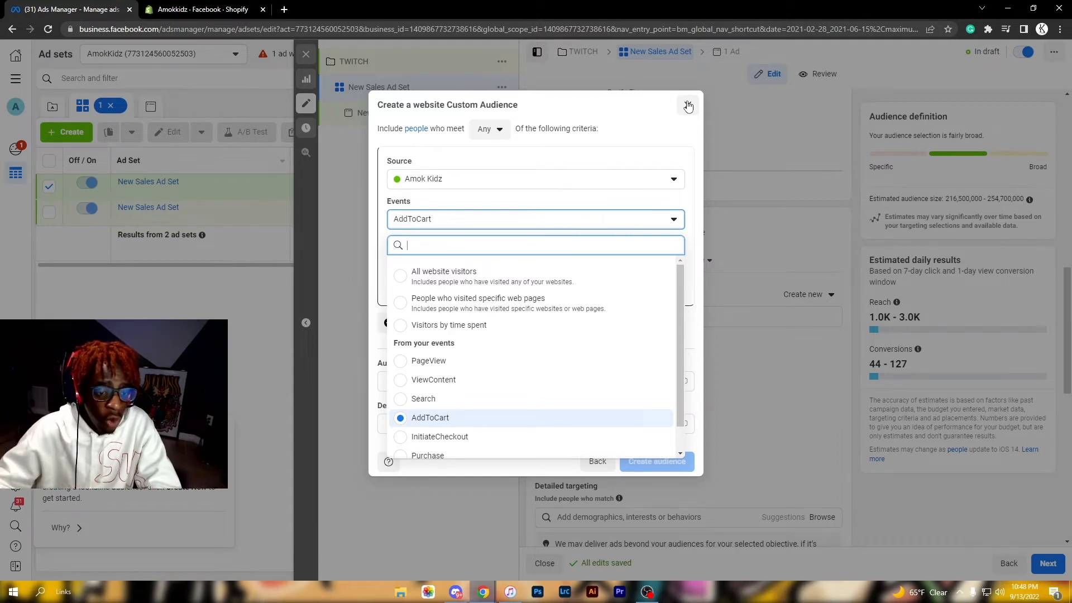
scroll(622, 428, "down", 1)
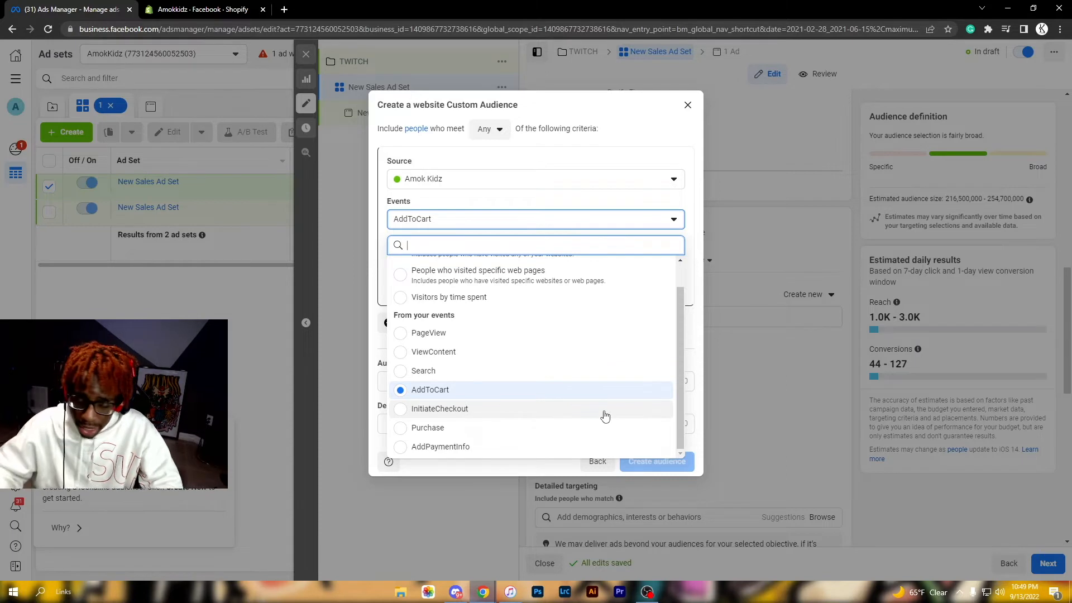
left_click(545, 474)
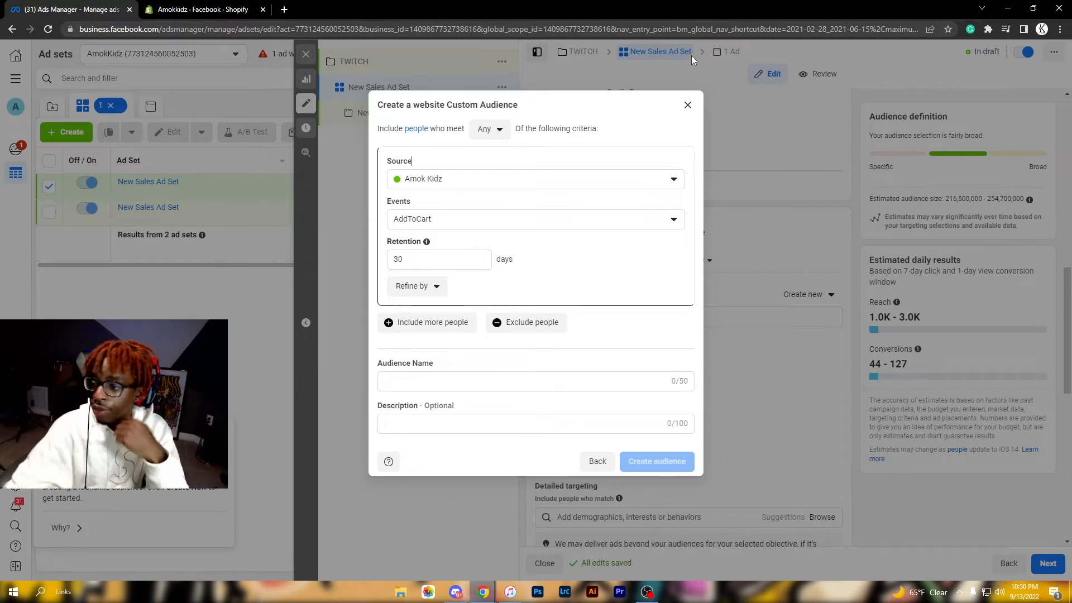
Step: Discard the unfinished website Custom Audience and look over the ad set's audience and placement settings
left_click(688, 105)
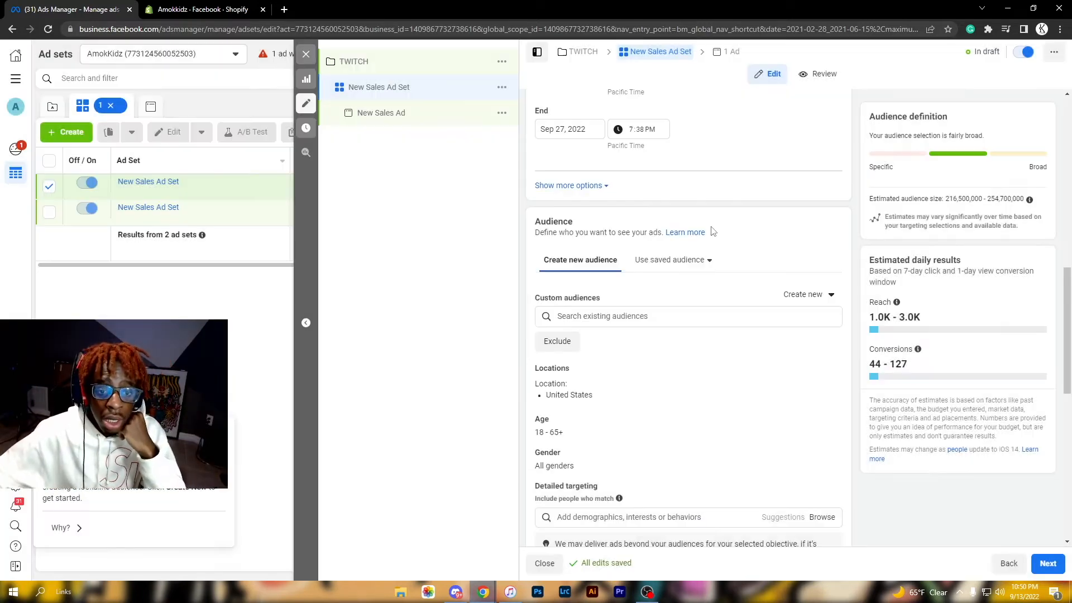
scroll(706, 279, "down", 1)
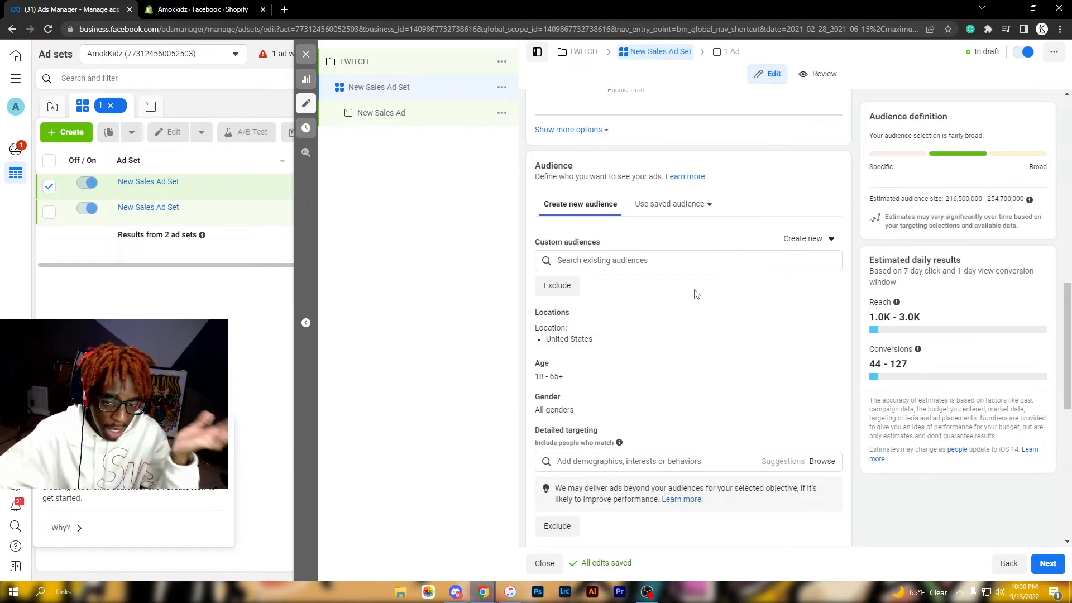
scroll(691, 288, "down", 3)
scroll(695, 293, "down", 4)
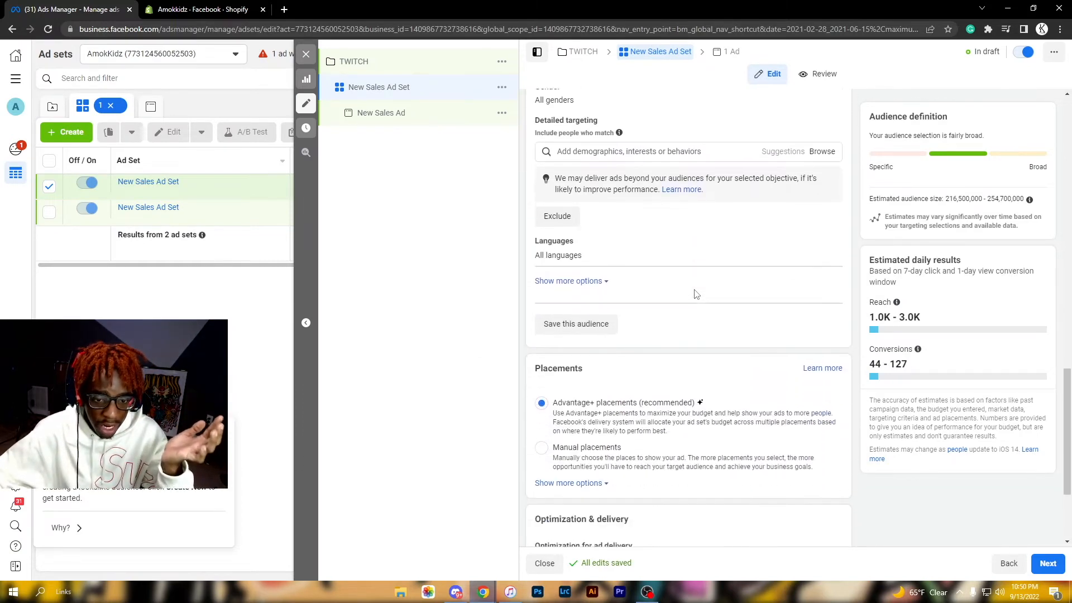
scroll(694, 293, "up", 6)
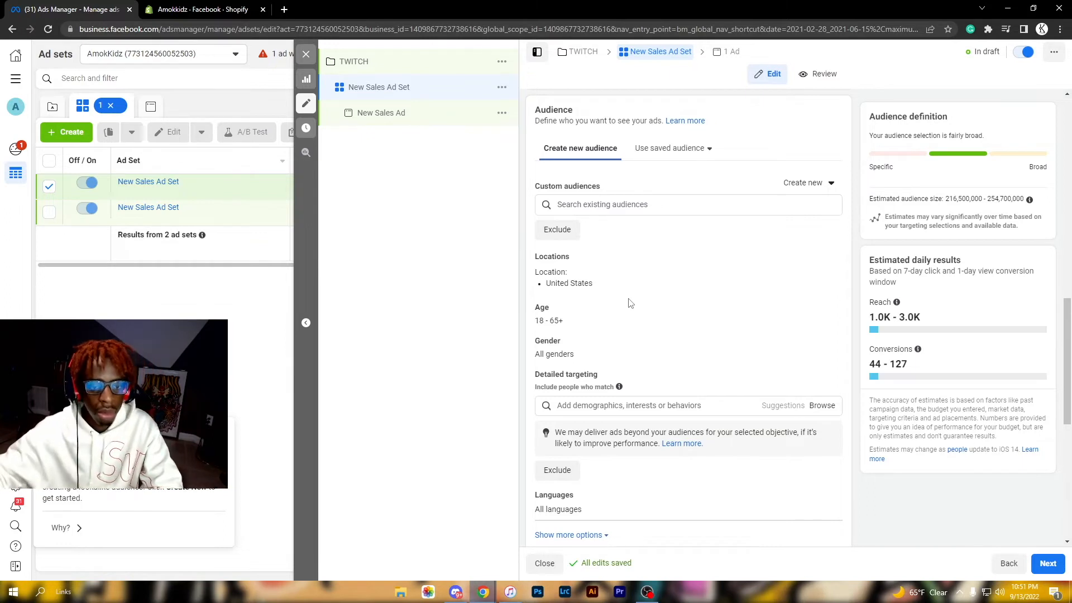
Step: Exclude the existing BOUGHT LAST 10 DAYS website audience from the ad set's custom audiences
left_click(566, 237)
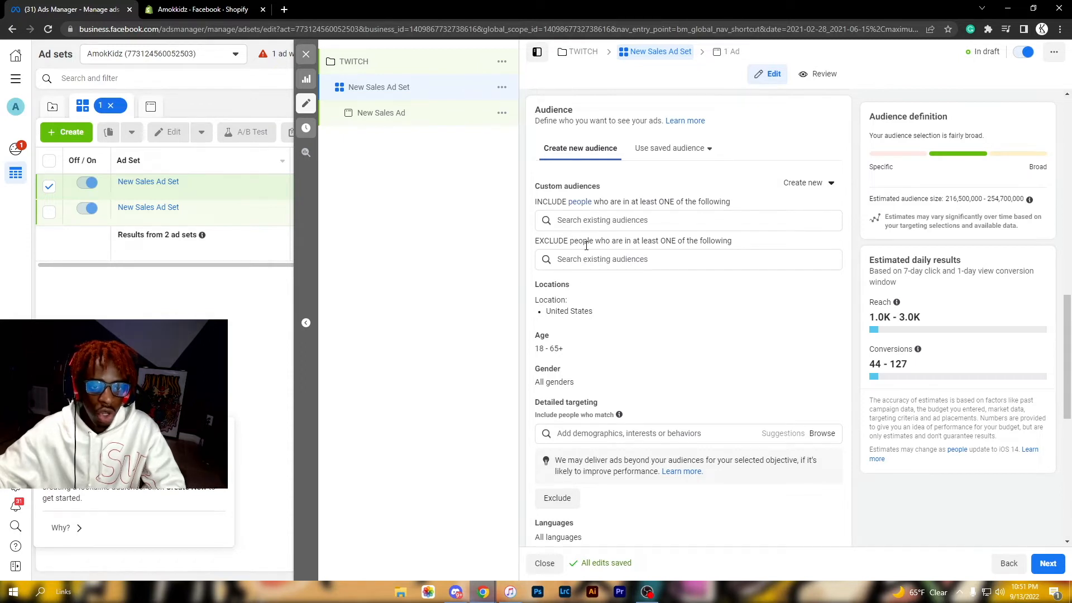
left_click(595, 224)
left_click(737, 202)
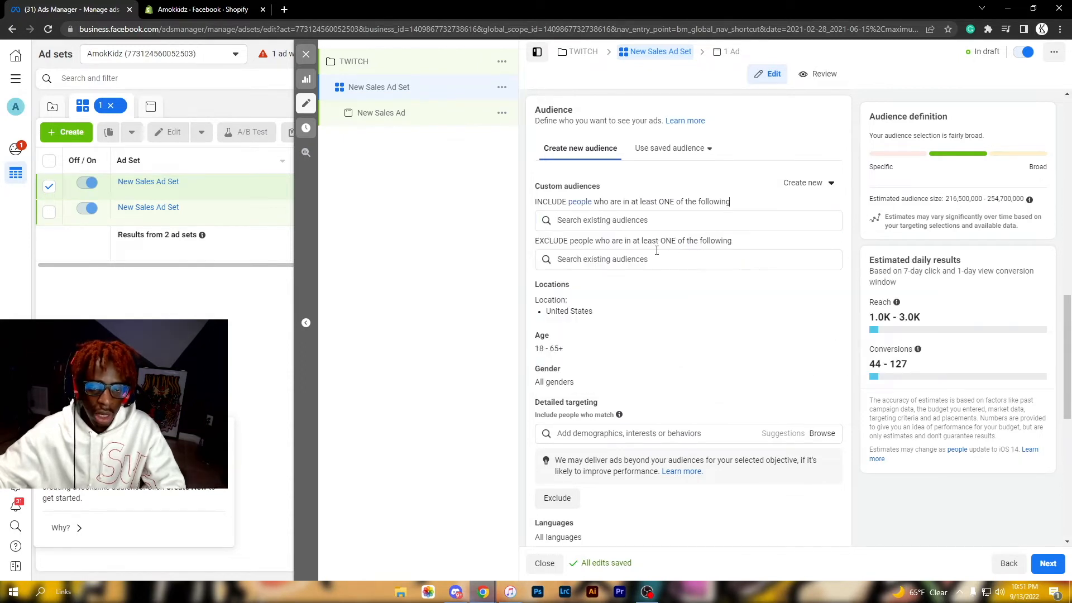
left_click(656, 257)
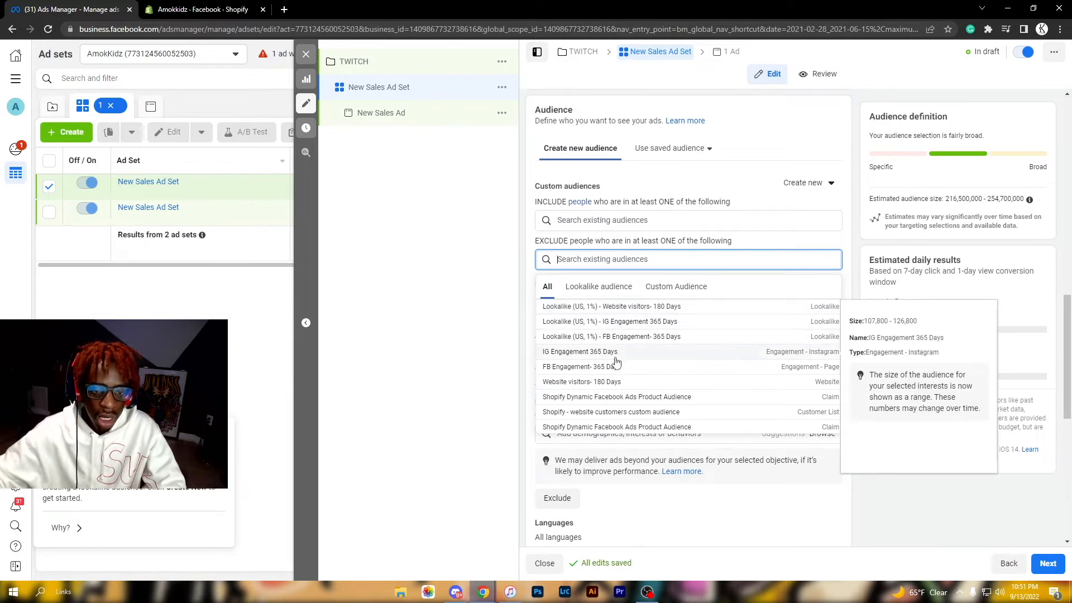
scroll(588, 358, "down", 6)
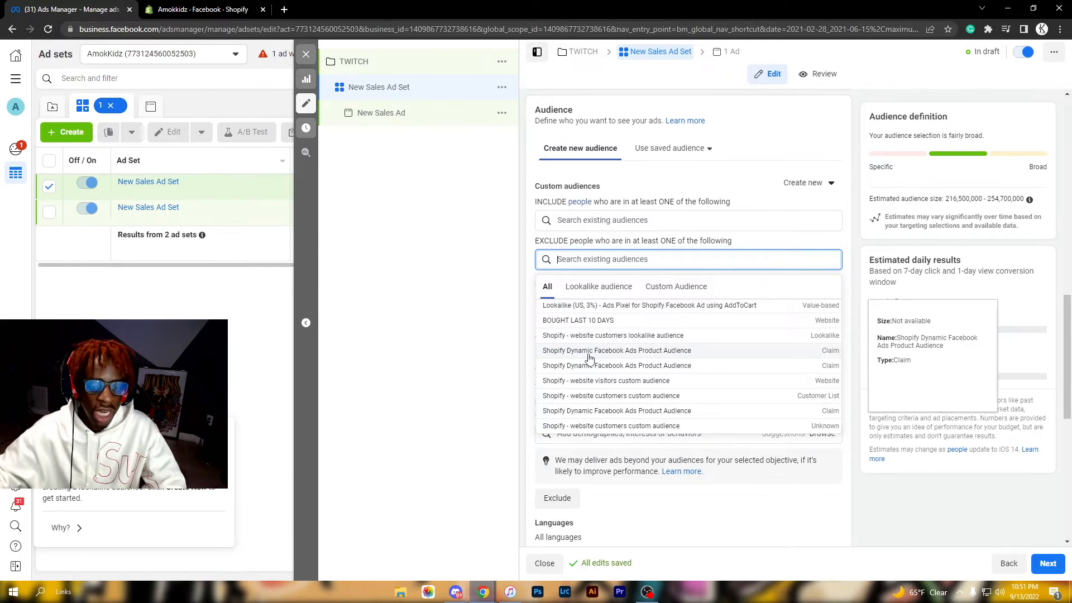
left_click(617, 322)
left_click(641, 310)
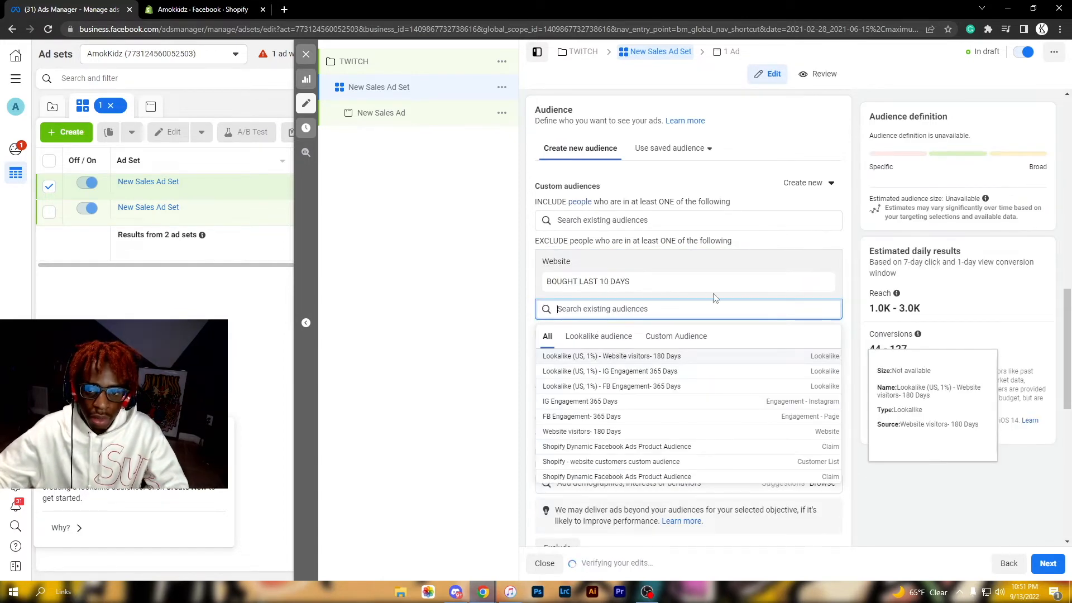
left_click(789, 245)
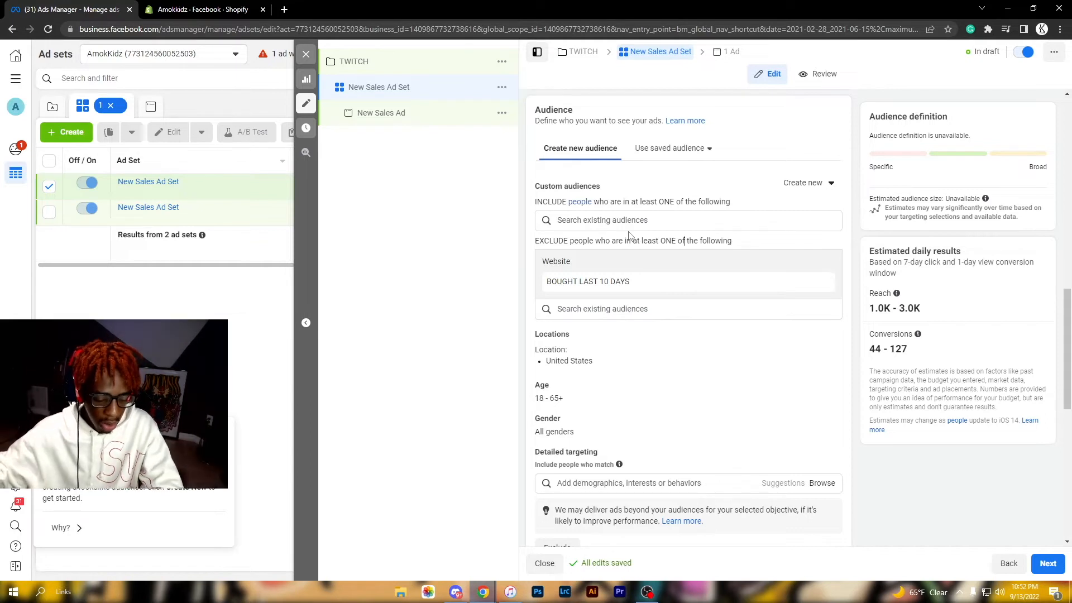
Step: Switch the ad set to manual placements and deselect Facebook, Audience network and Messenger, keeping only Instagram
scroll(662, 335, "down", 4)
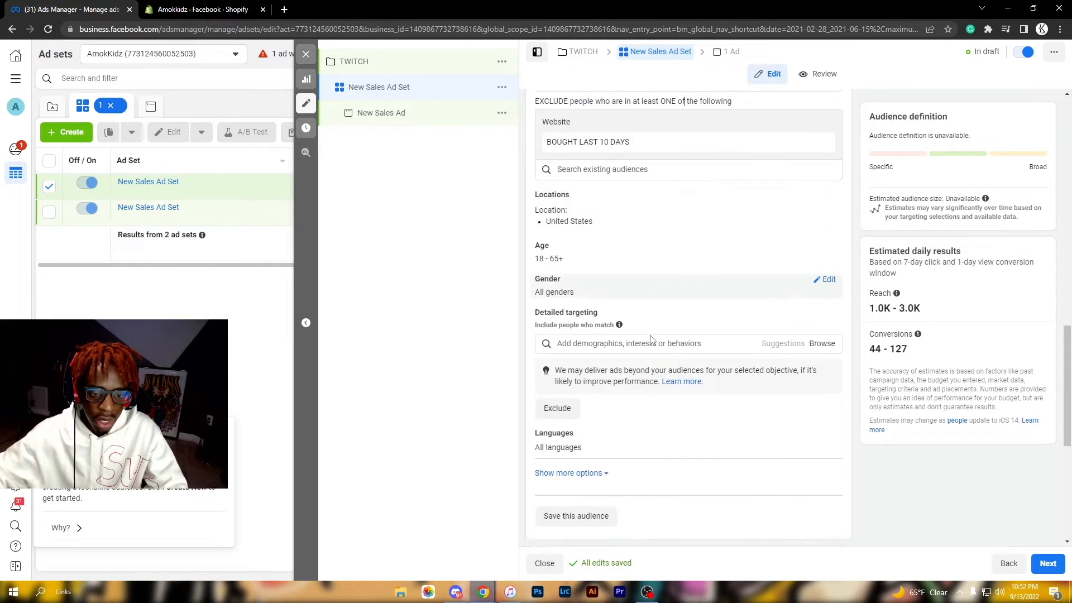
scroll(645, 337, "up", 2)
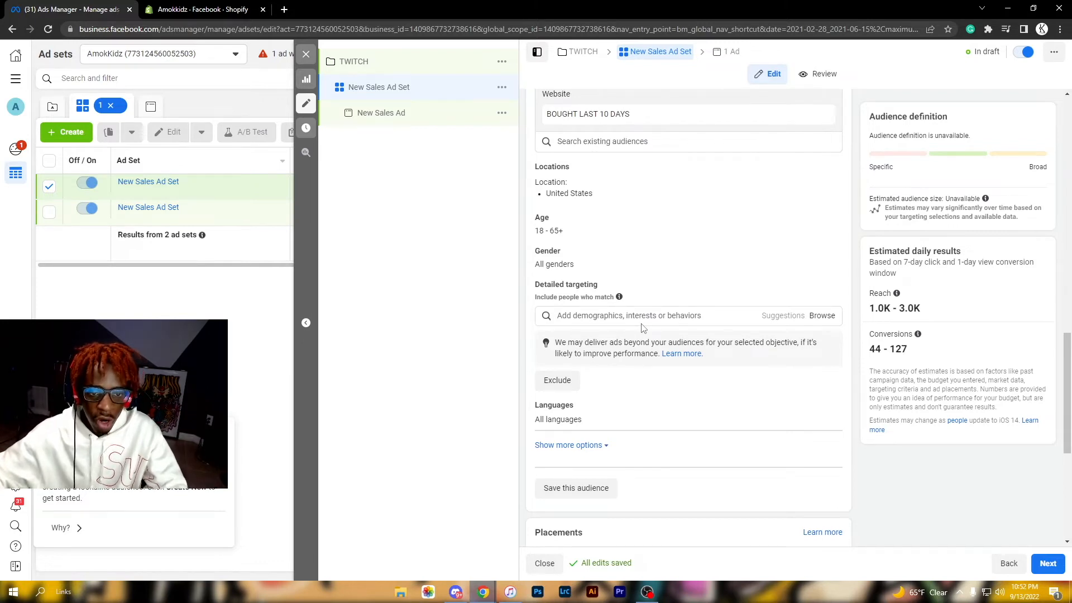
scroll(639, 330, "down", 2)
scroll(635, 327, "up", 3)
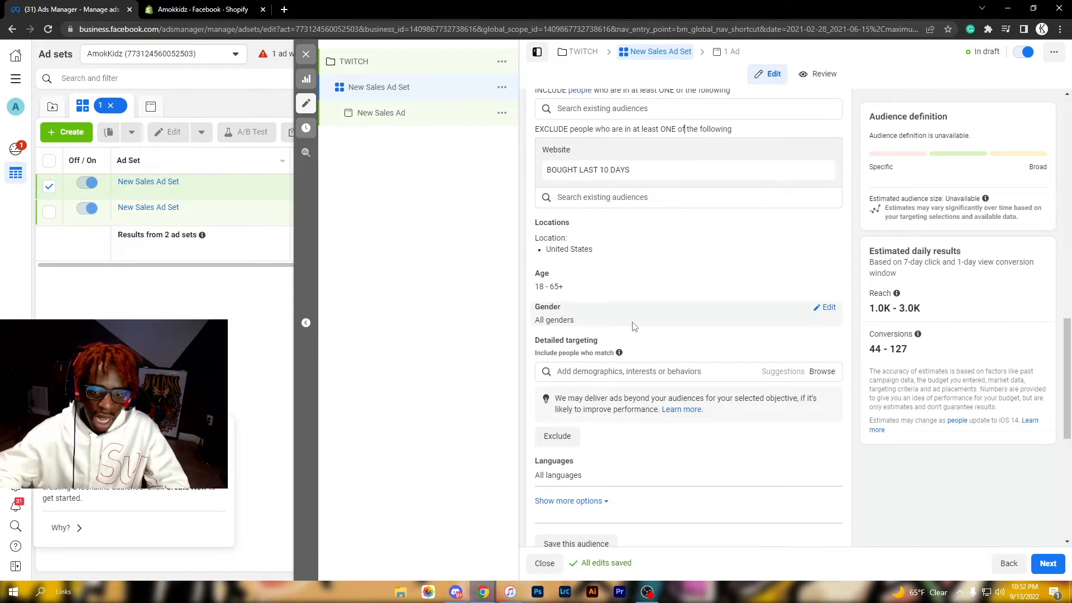
scroll(631, 321, "down", 5)
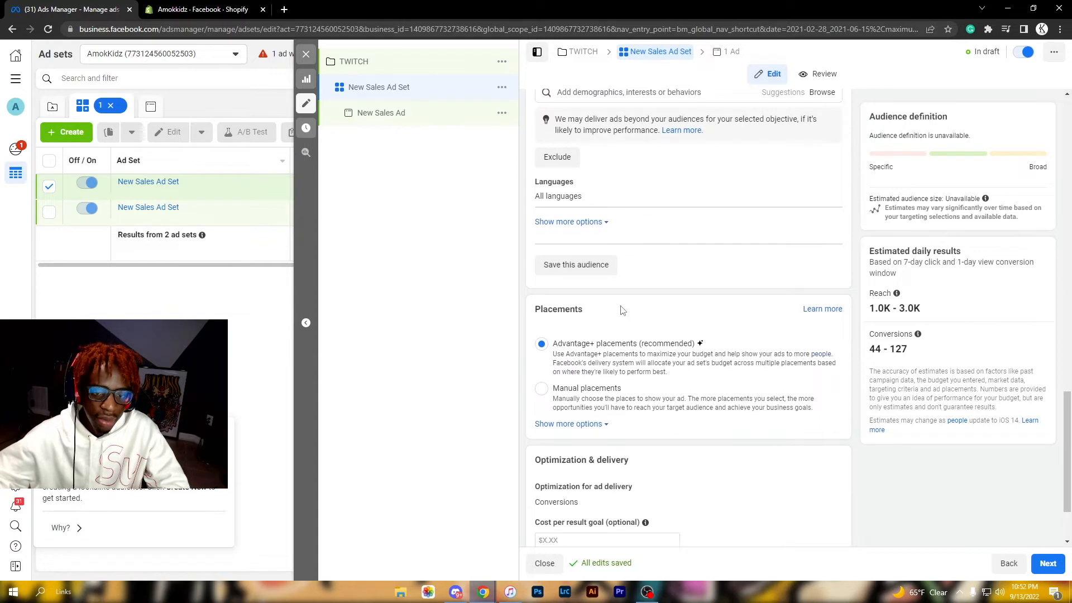
scroll(619, 309, "down", 2)
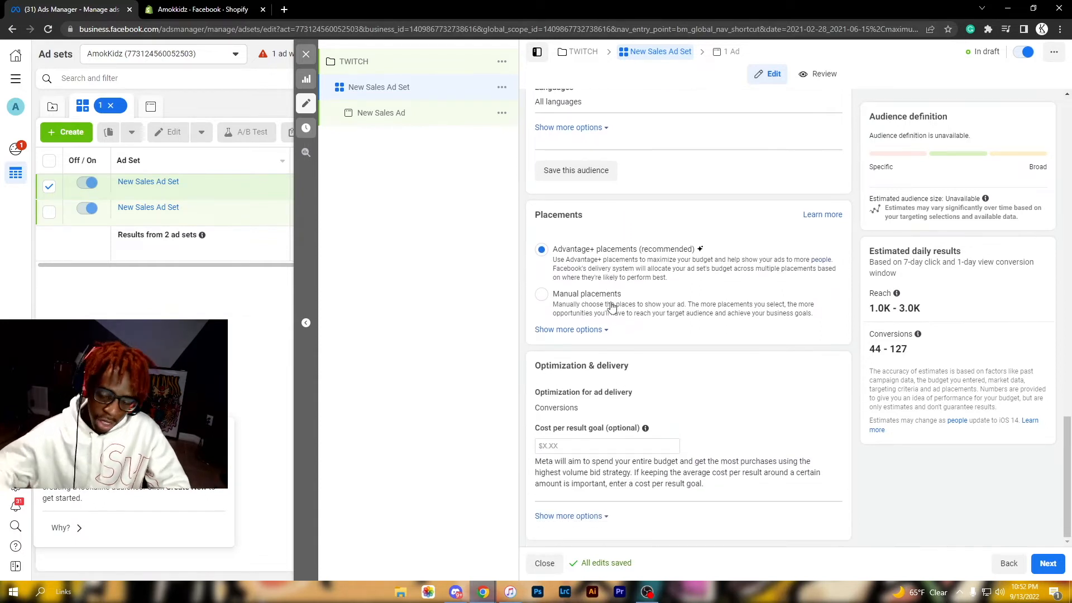
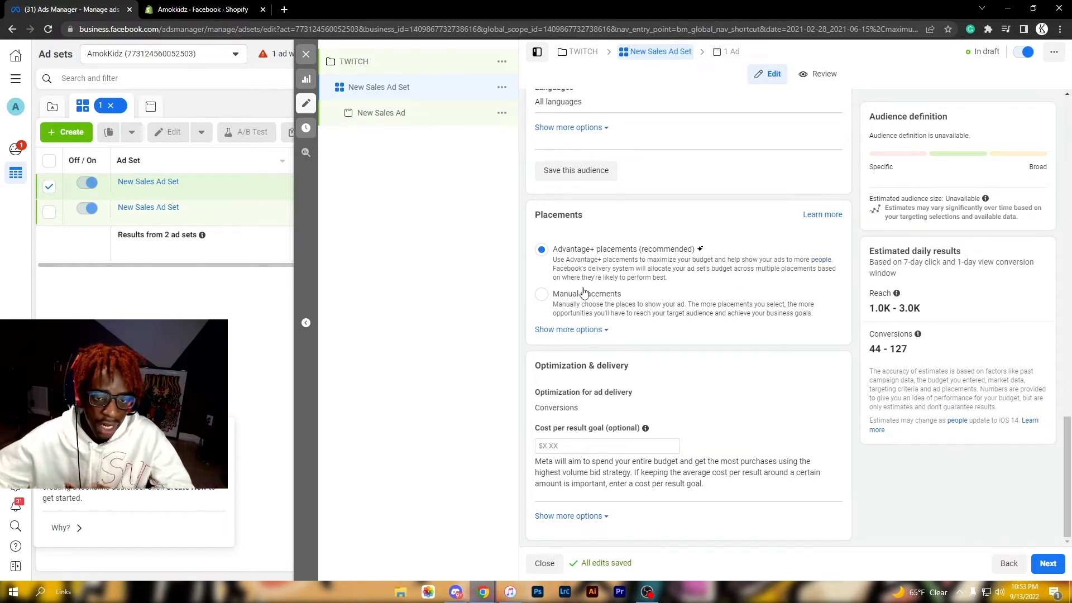
left_click(584, 292)
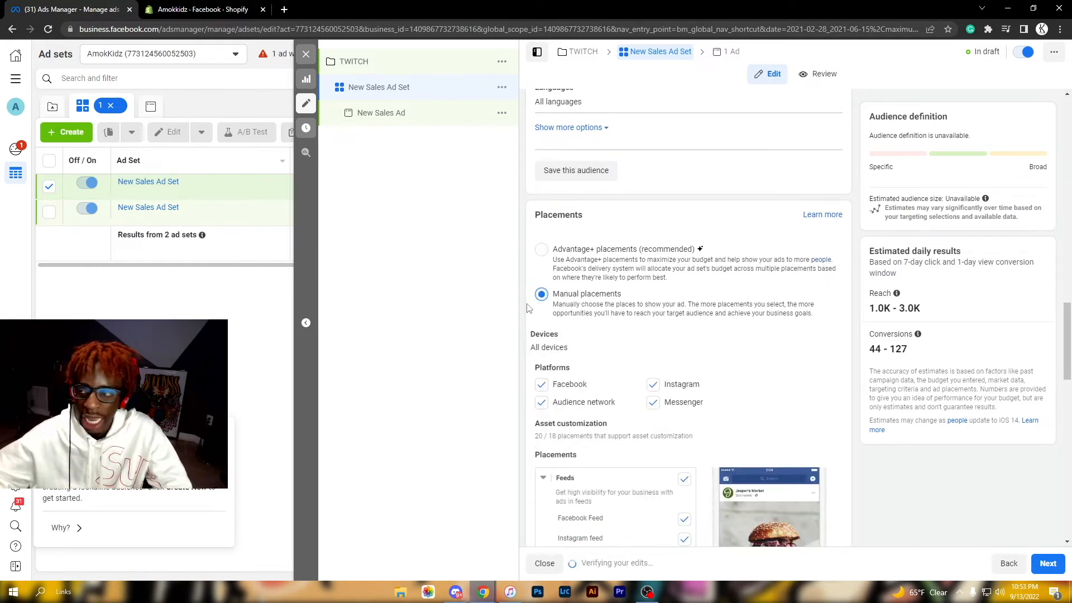
left_click(541, 384)
left_click(541, 402)
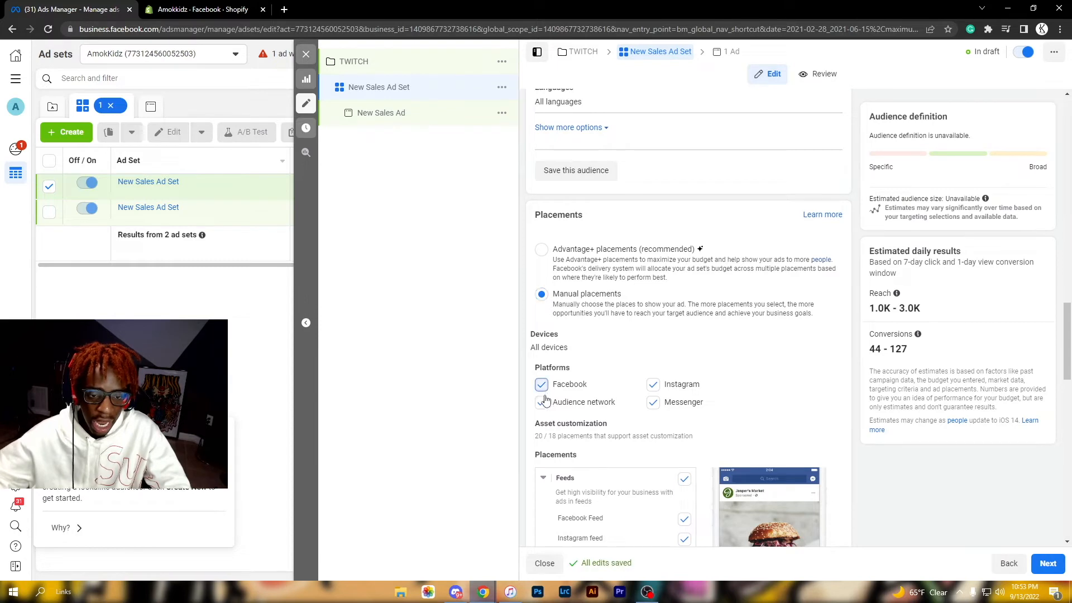
left_click(648, 403)
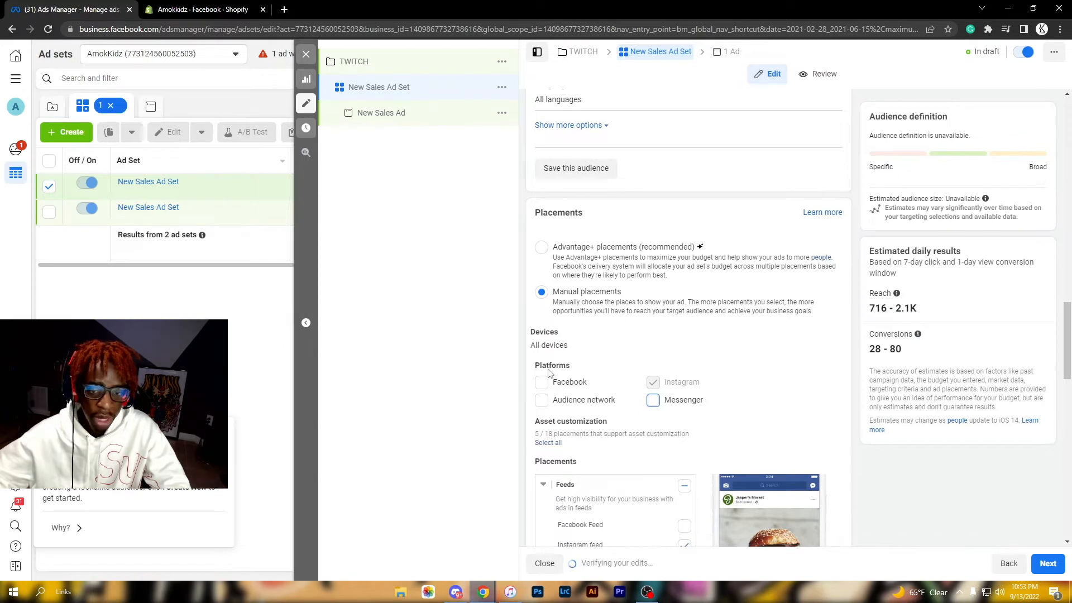
Step: Continue from the ad set to its New Sales Ad and set the creative source to Manual upload
scroll(549, 374, "down", 2)
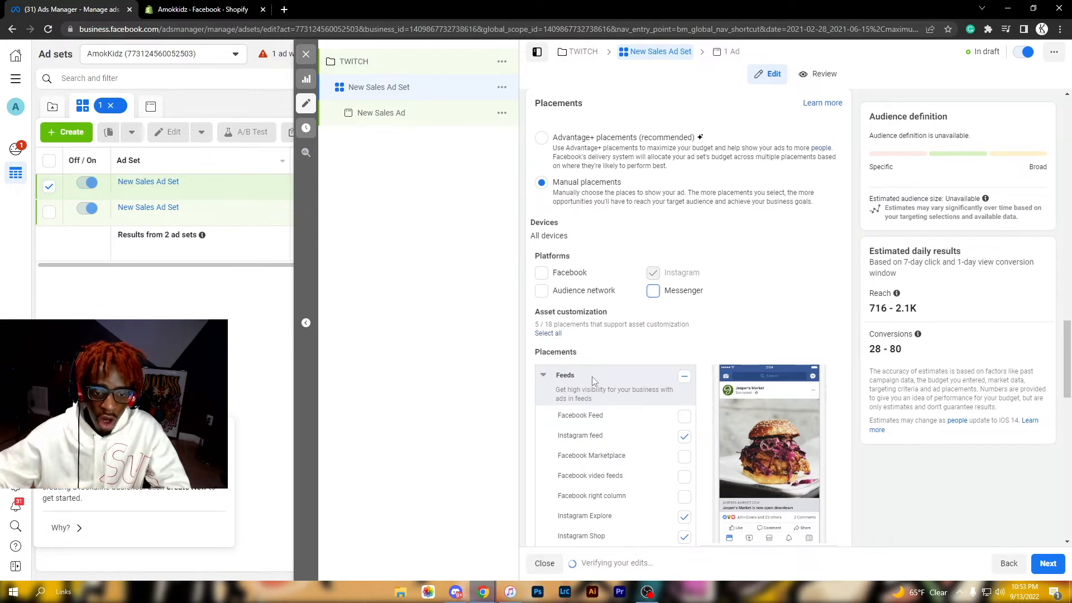
scroll(614, 382, "down", 6)
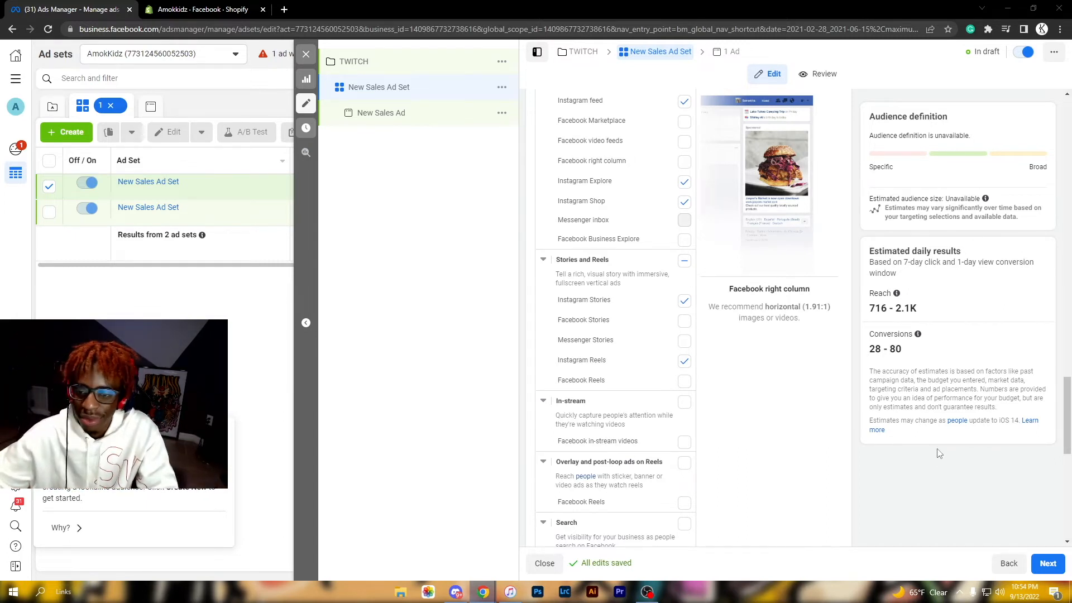
scroll(916, 449, "down", 4)
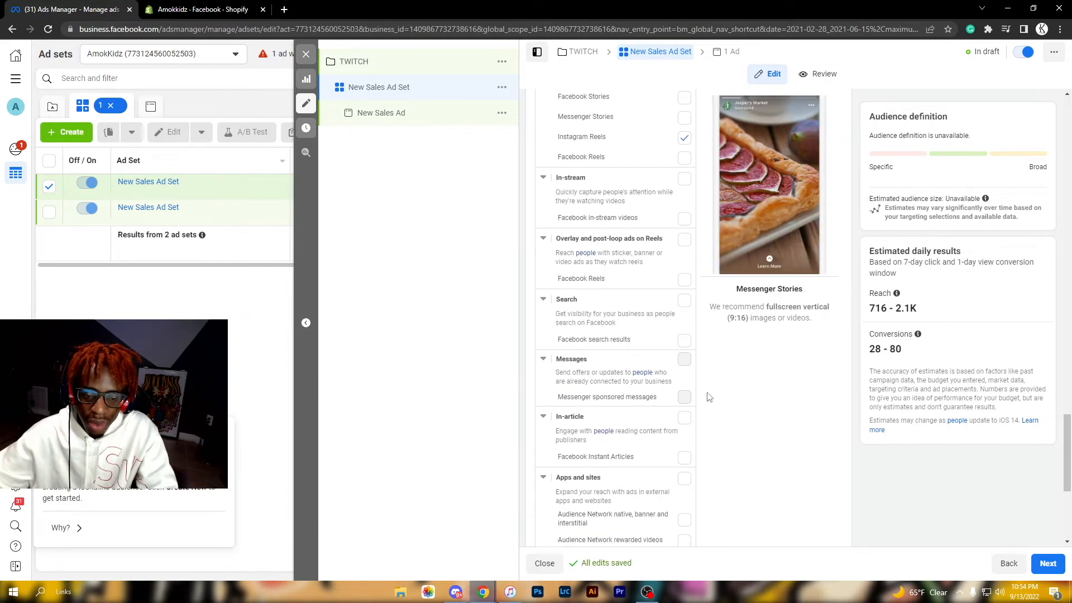
scroll(657, 325, "up", 10)
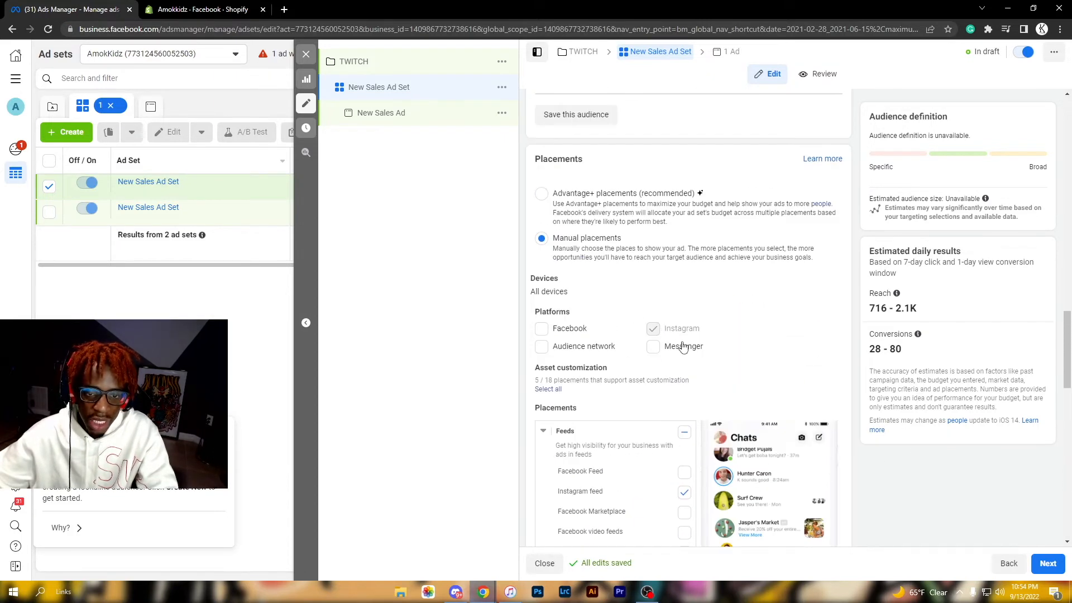
scroll(740, 365, "down", 4)
left_click(1047, 563)
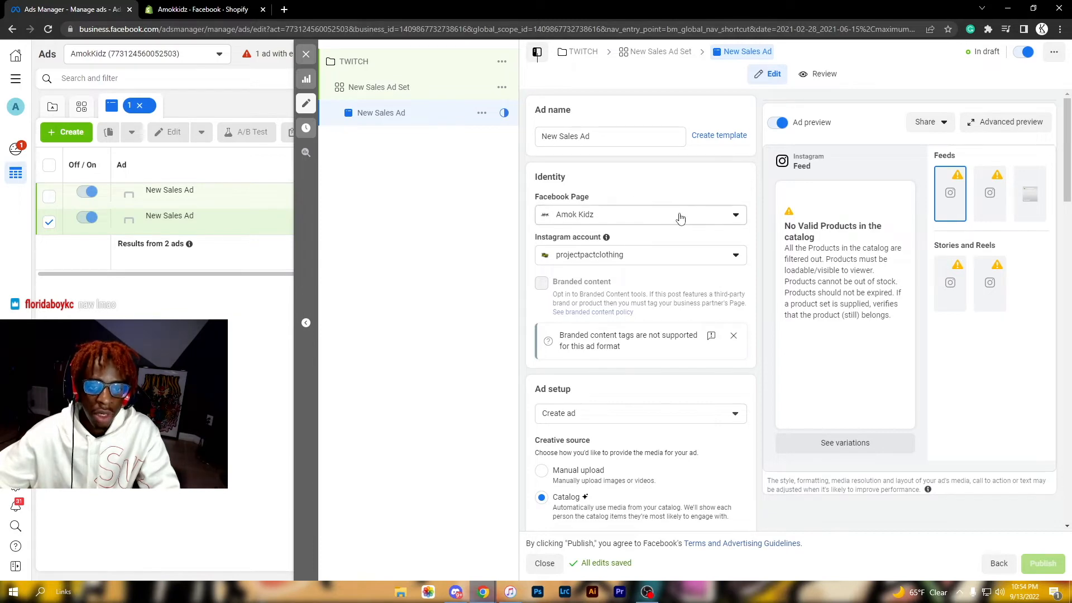
left_click(543, 473)
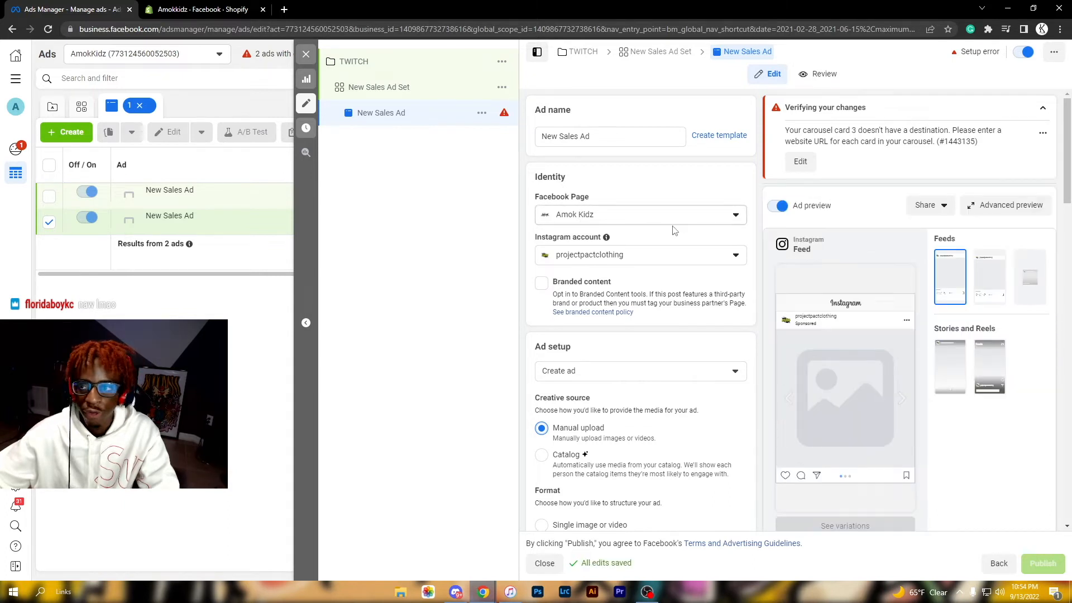
Step: Set the ad's Instagram account to amokkidz and view the expanded Instagram Feed preview
left_click(601, 220)
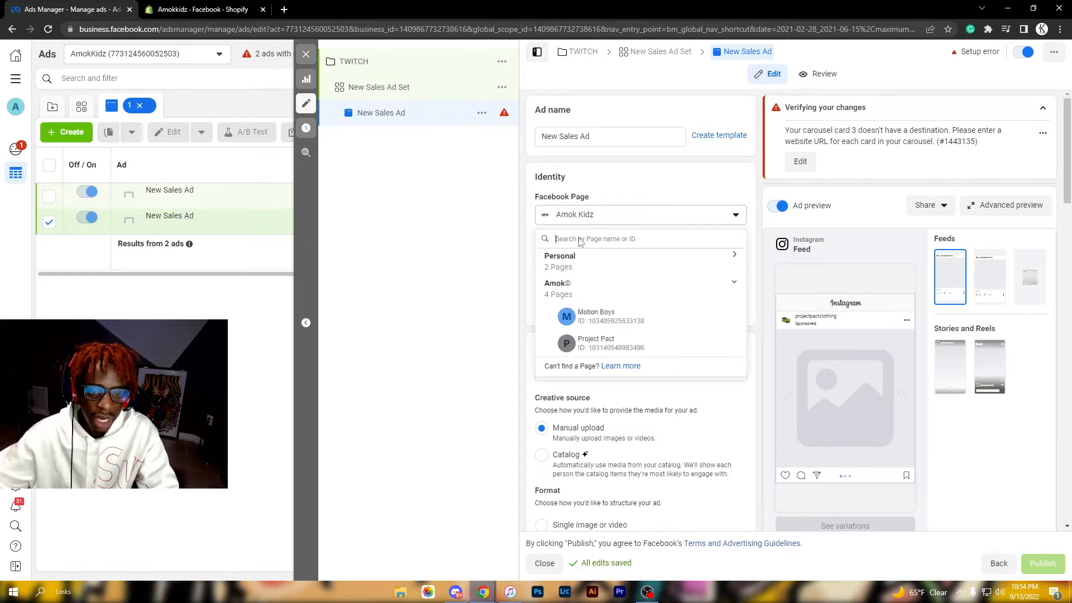
left_click(588, 262)
left_click(590, 265)
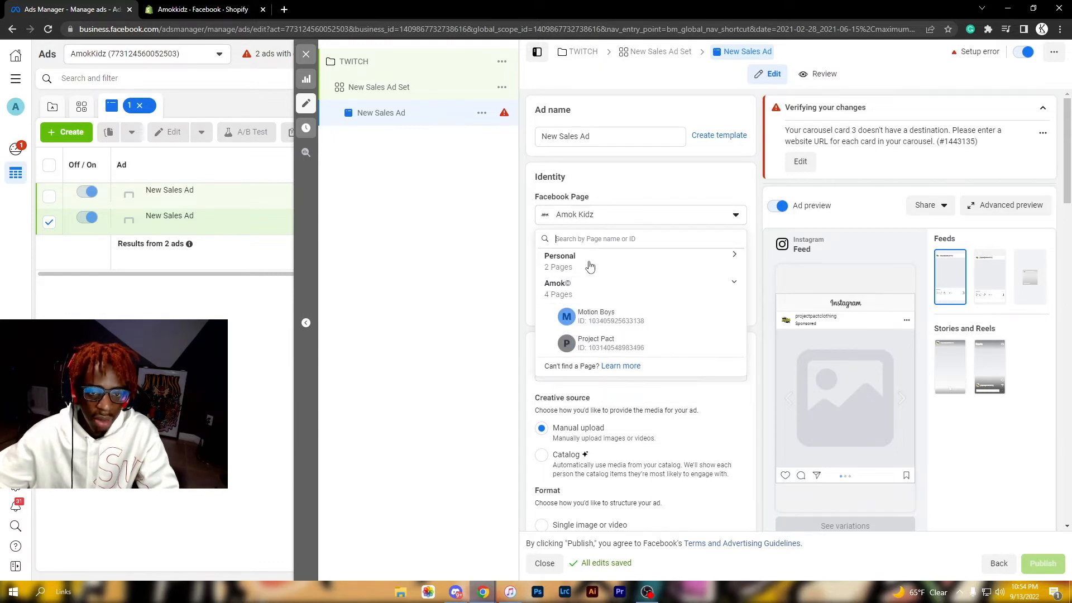
left_click(577, 215)
left_click(592, 255)
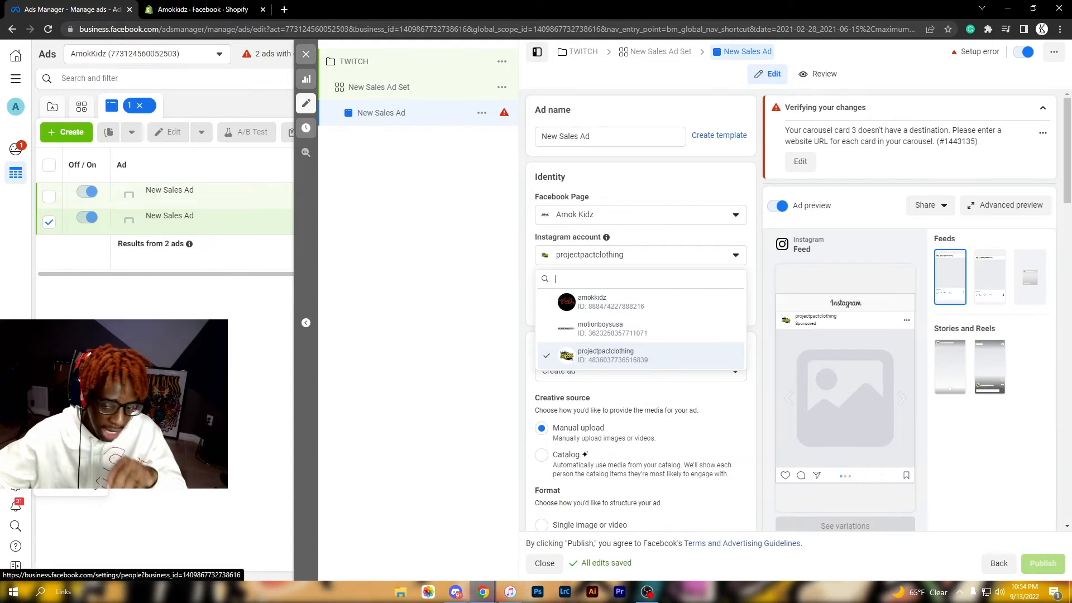
left_click(649, 308)
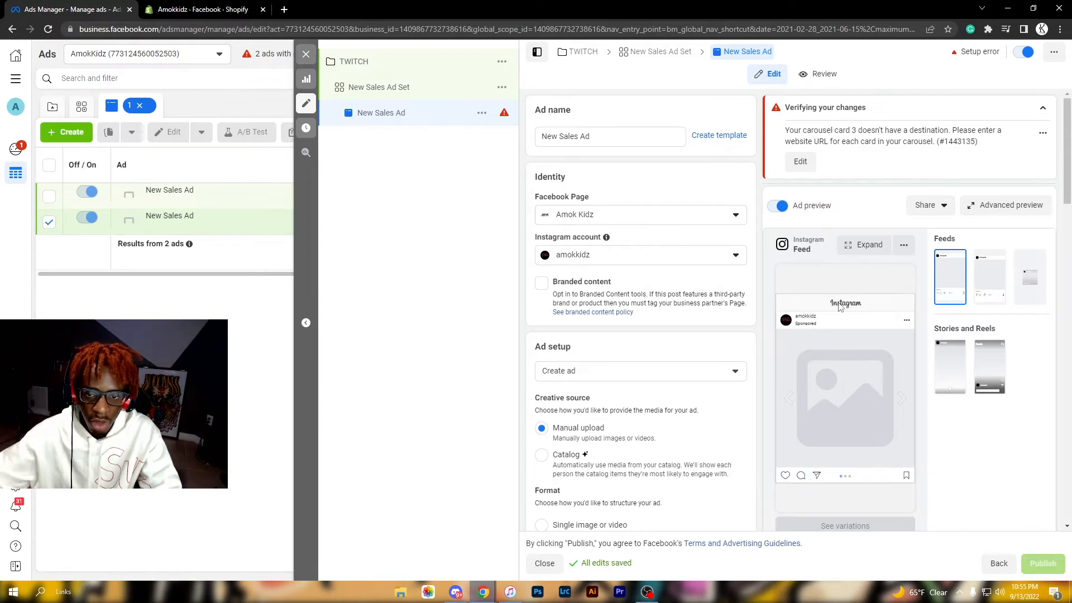
left_click(858, 244)
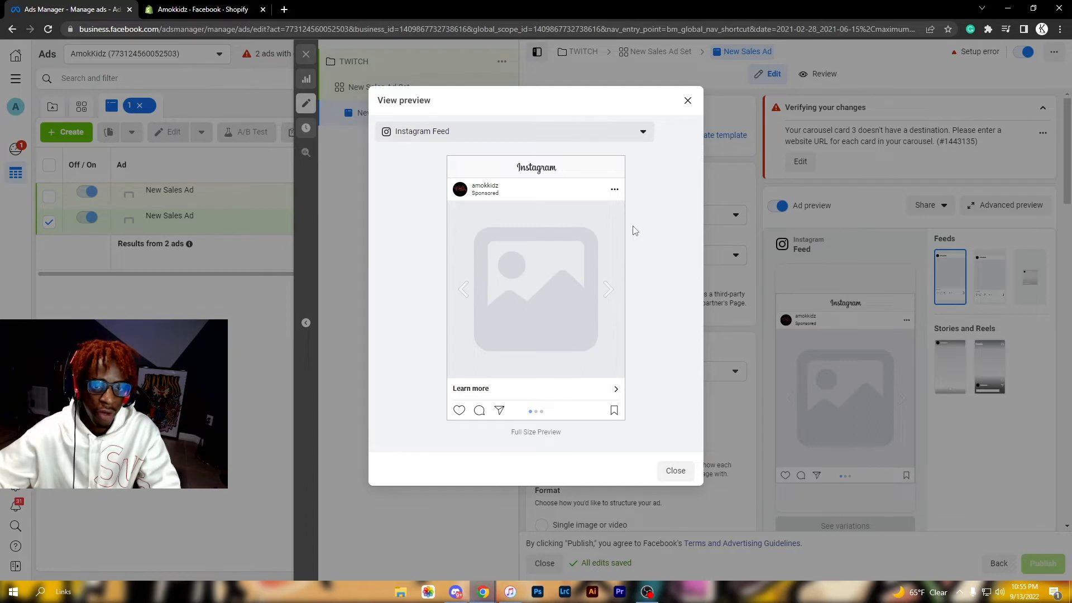
left_click(686, 103)
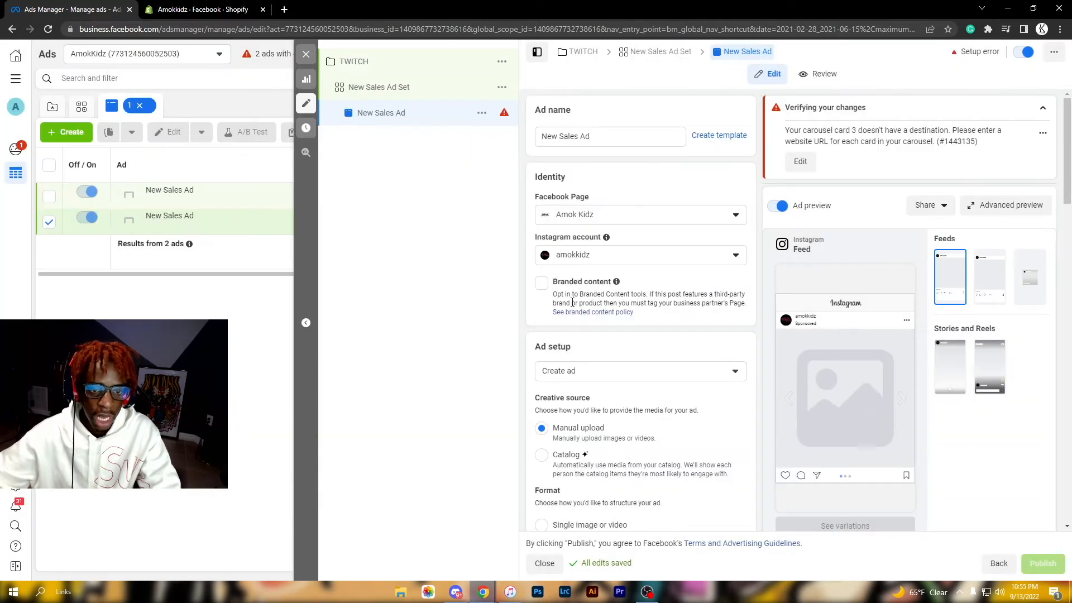
Step: Change the ad setup from creating an ad to Use existing post
scroll(573, 302, "down", 3)
scroll(546, 303, "up", 2)
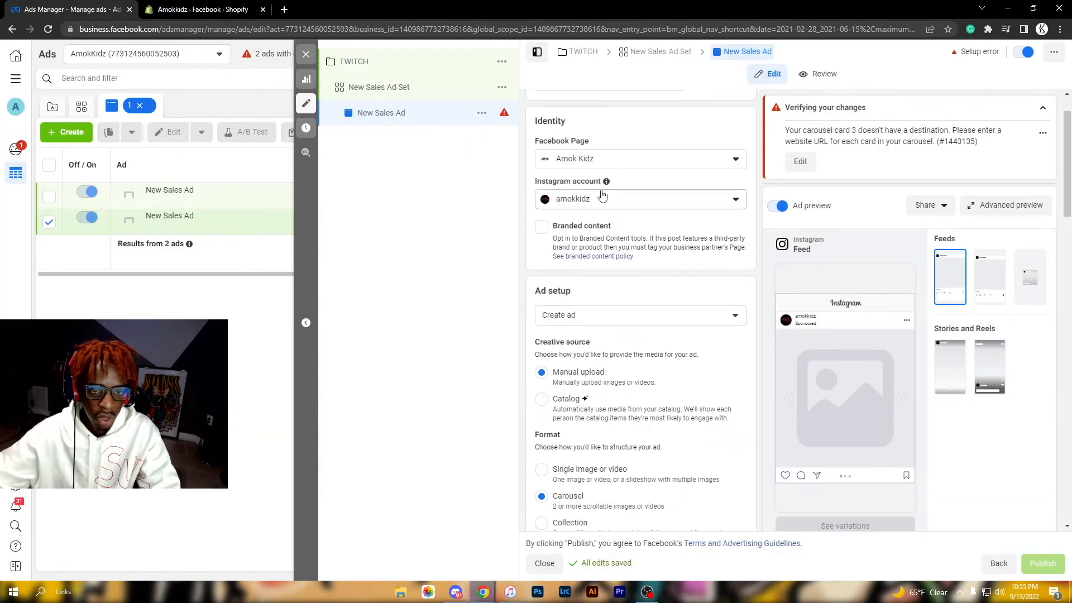
scroll(589, 227, "down", 2)
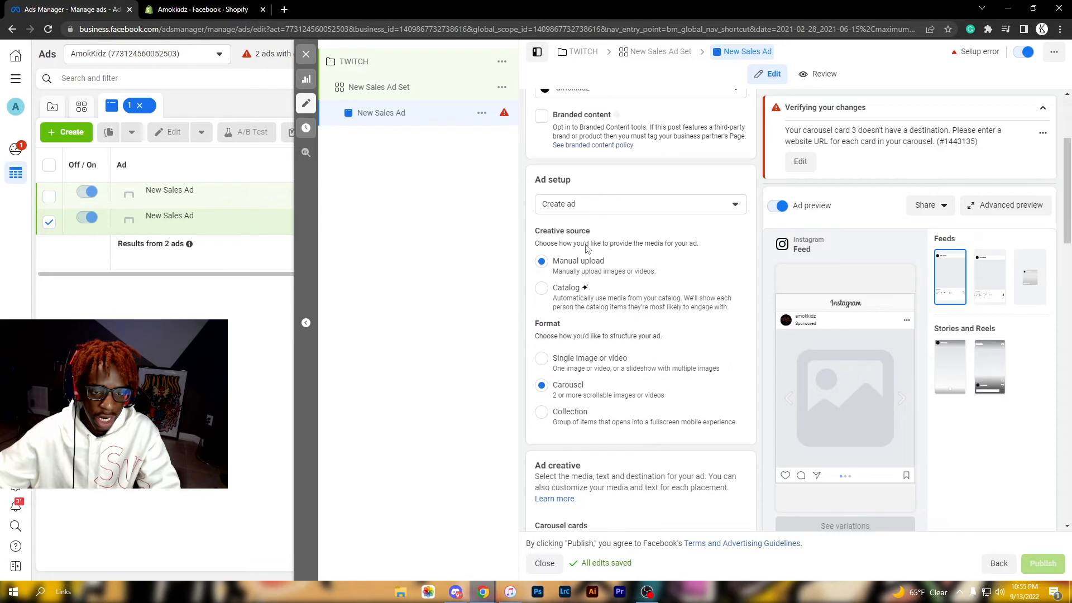
left_click(569, 207)
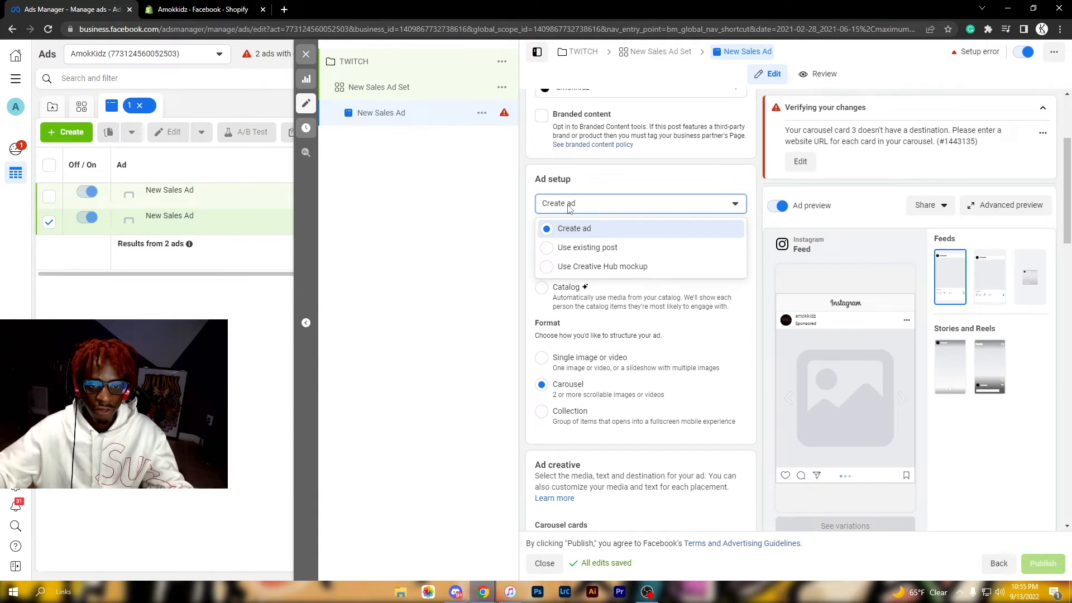
left_click(603, 247)
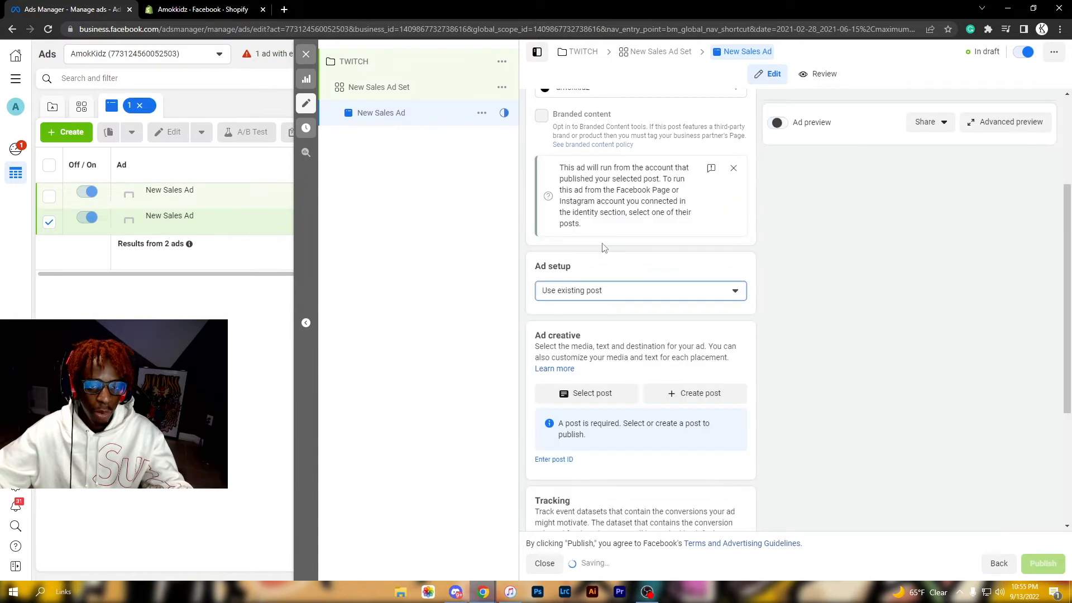
Step: Select the Instagram feed post "OUR SPRING SUMMER COLLECTION IS NOW LIVE!" as the ad's creative
left_click(602, 397)
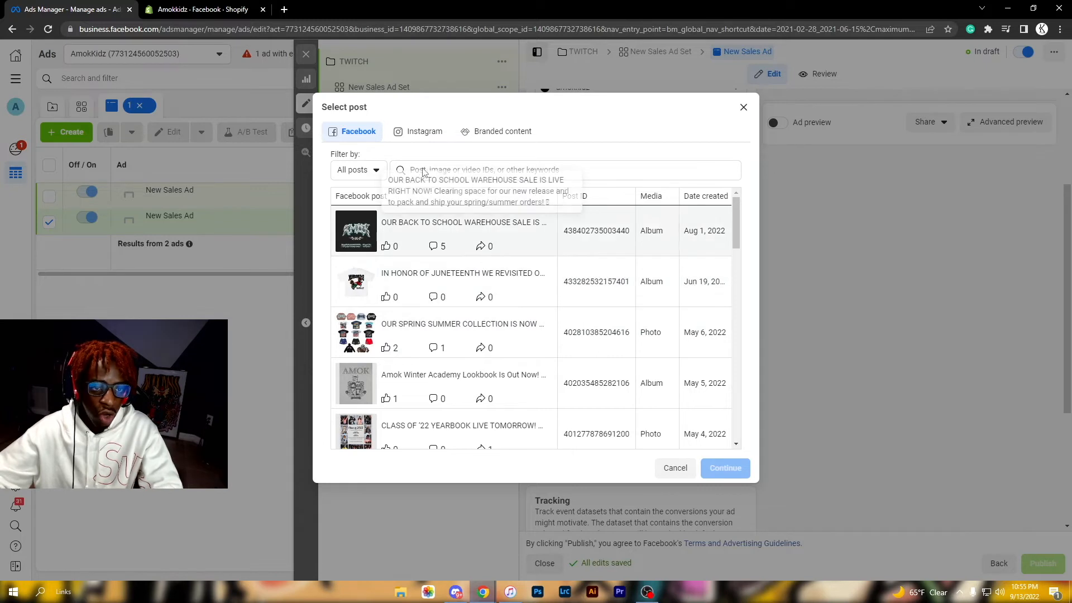
left_click(413, 137)
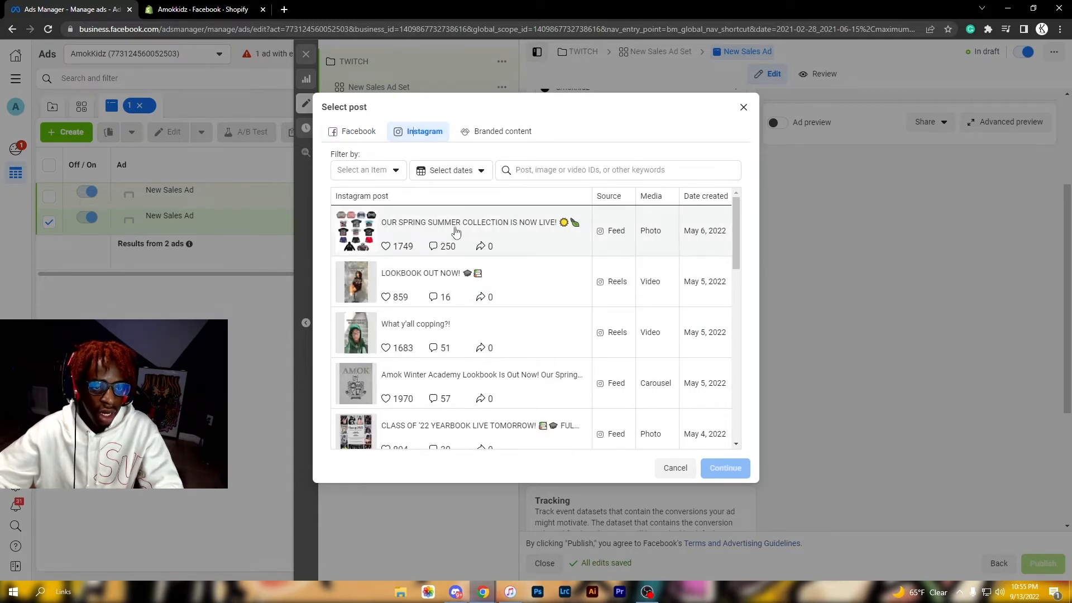
left_click(518, 229)
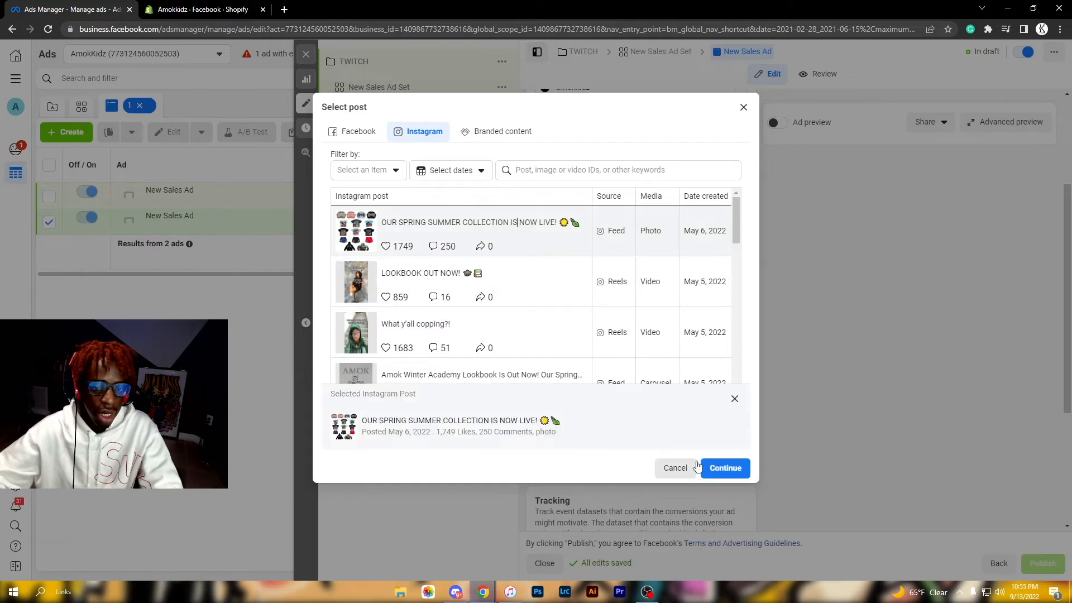
left_click(725, 468)
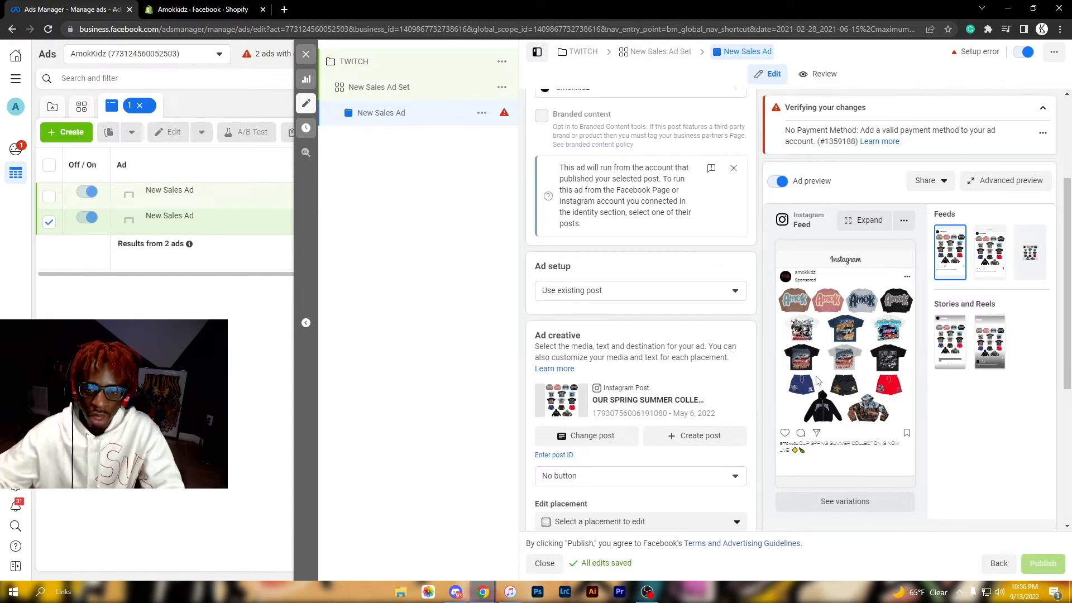
Step: Change the ad setup to Create ad and give the first carousel card the Amok Kidz page photo of piled packaged clothing
left_click(649, 300)
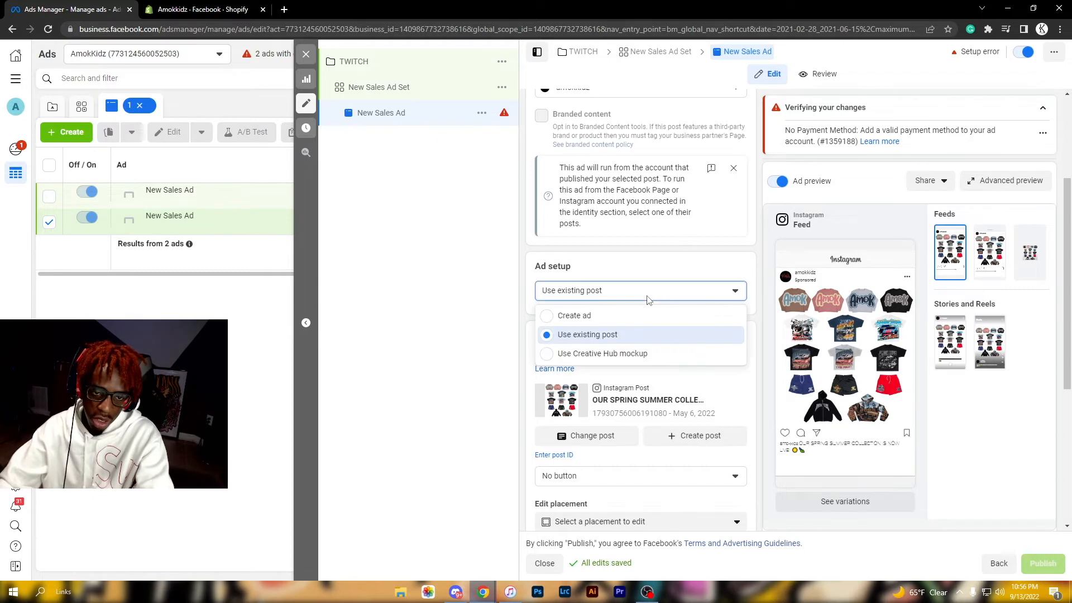
left_click(614, 316)
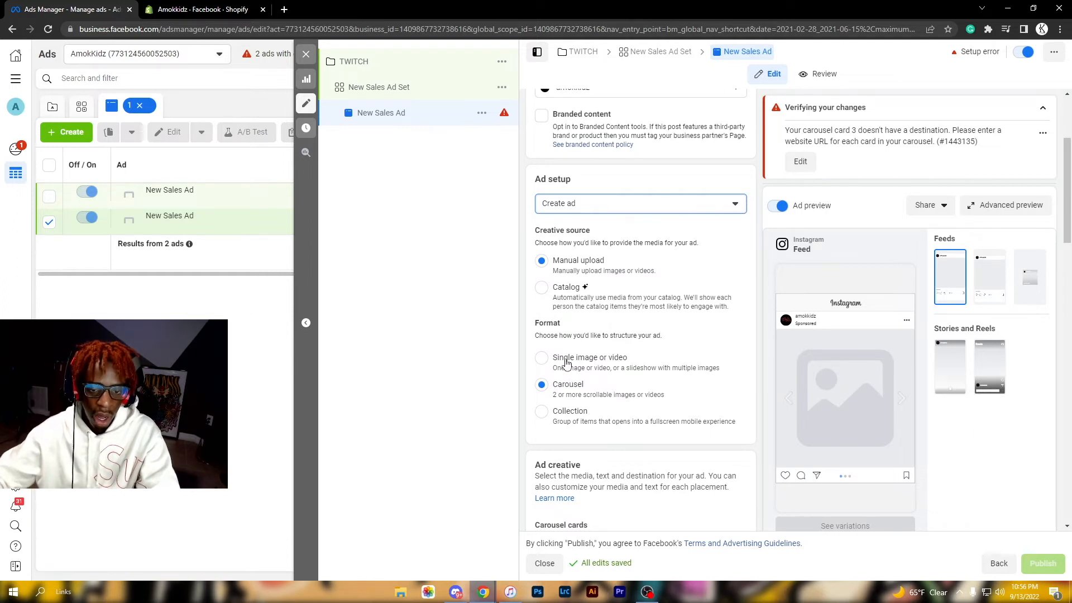
scroll(575, 373, "down", 4)
left_click(567, 398)
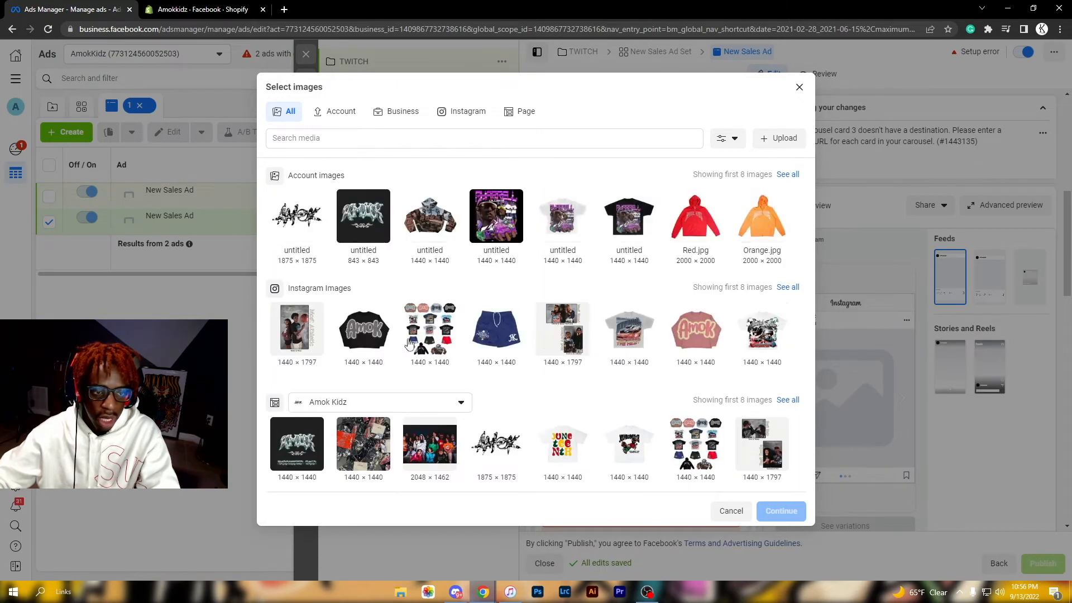
scroll(491, 413, "down", 1)
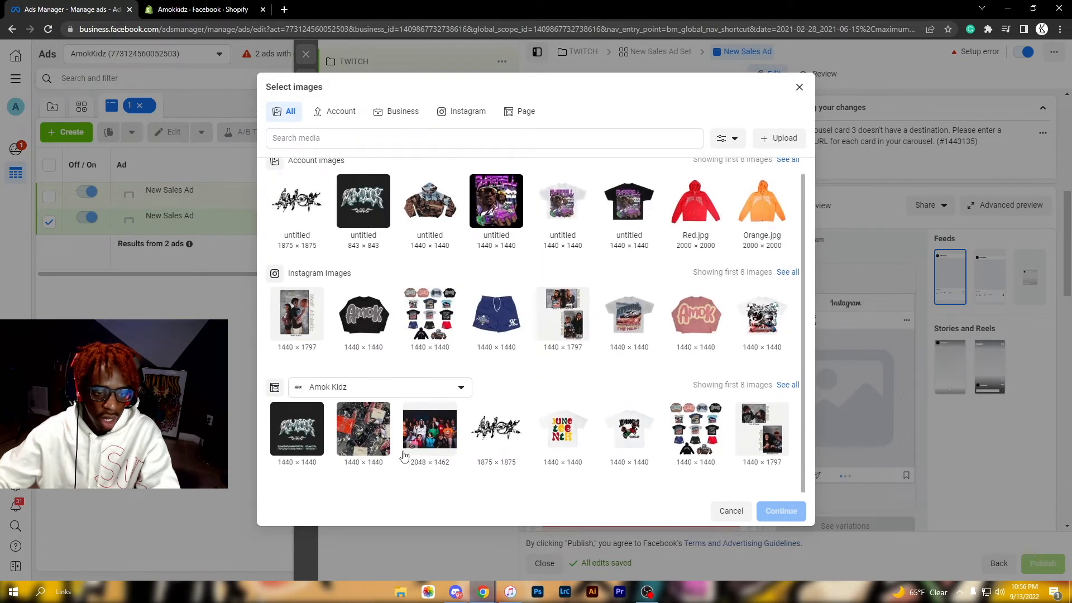
left_click(346, 445)
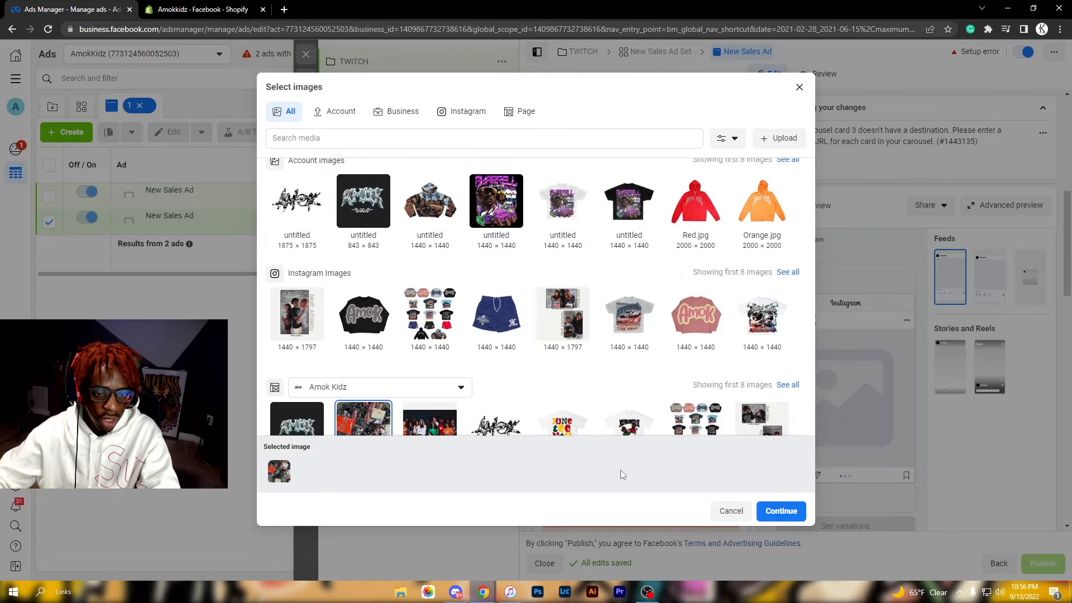
left_click(780, 511)
Step: Check the new card image in the expanded Instagram Feed preview and close it
scroll(769, 407, "down", 6)
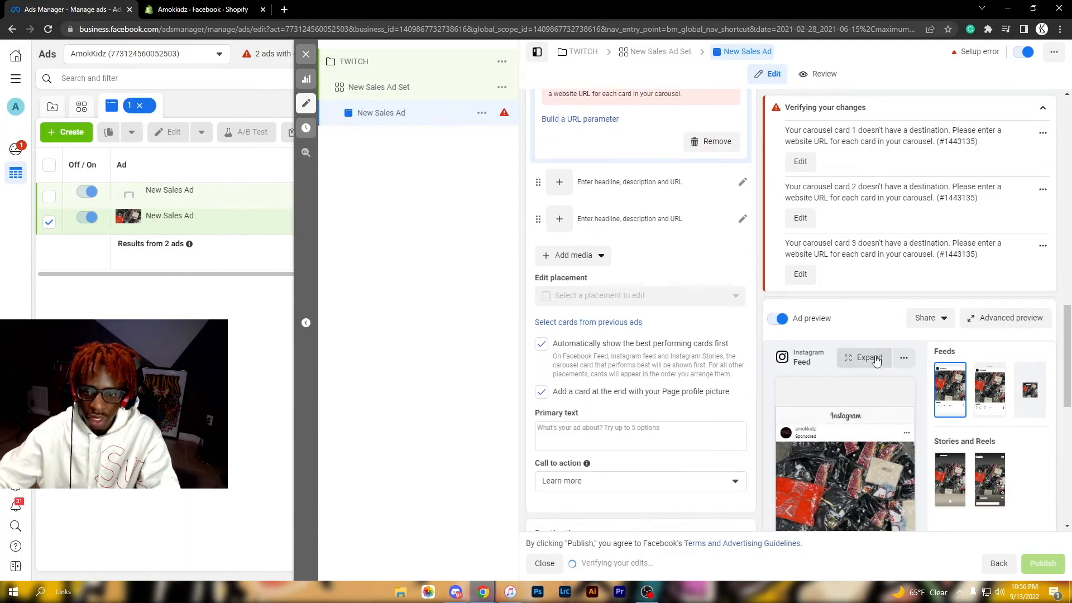
left_click(875, 361)
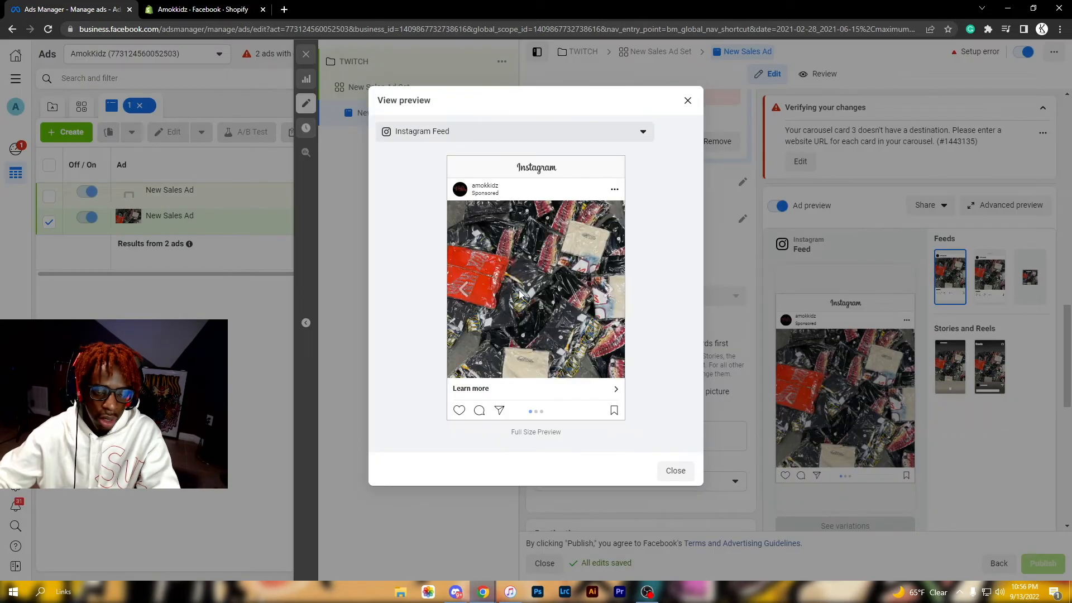
left_click(688, 101)
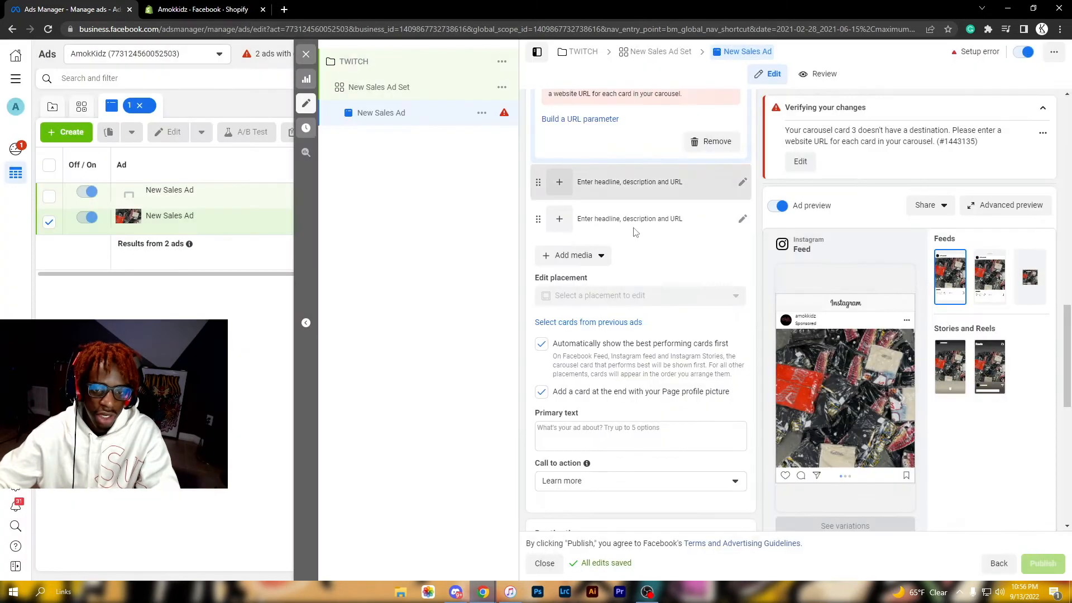
Step: Set the ad's call to action to Shop now
left_click(622, 484)
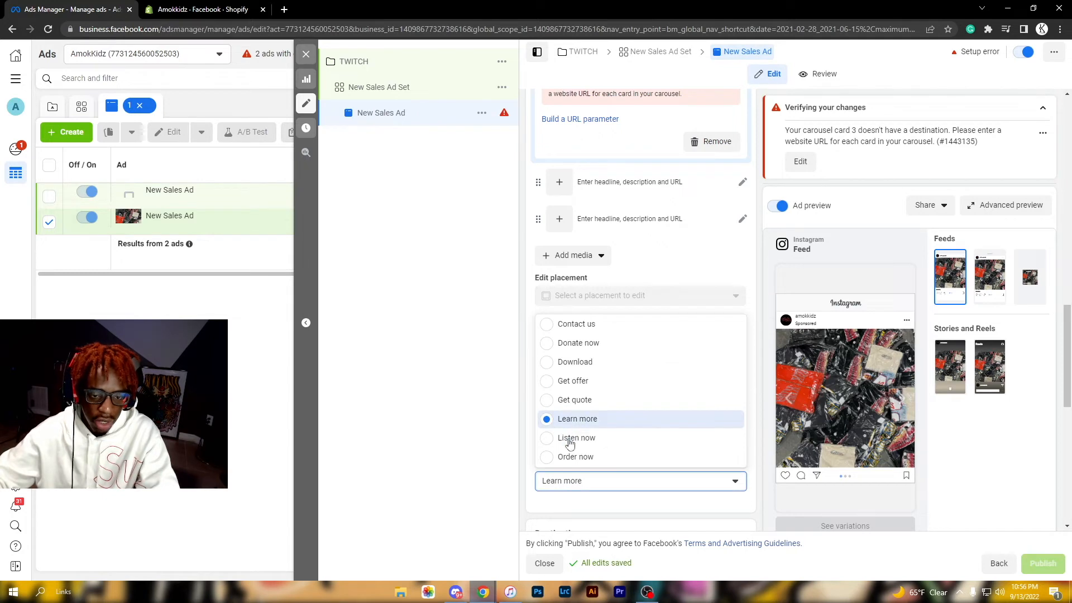
scroll(567, 371, "up", 1)
scroll(567, 371, "down", 3)
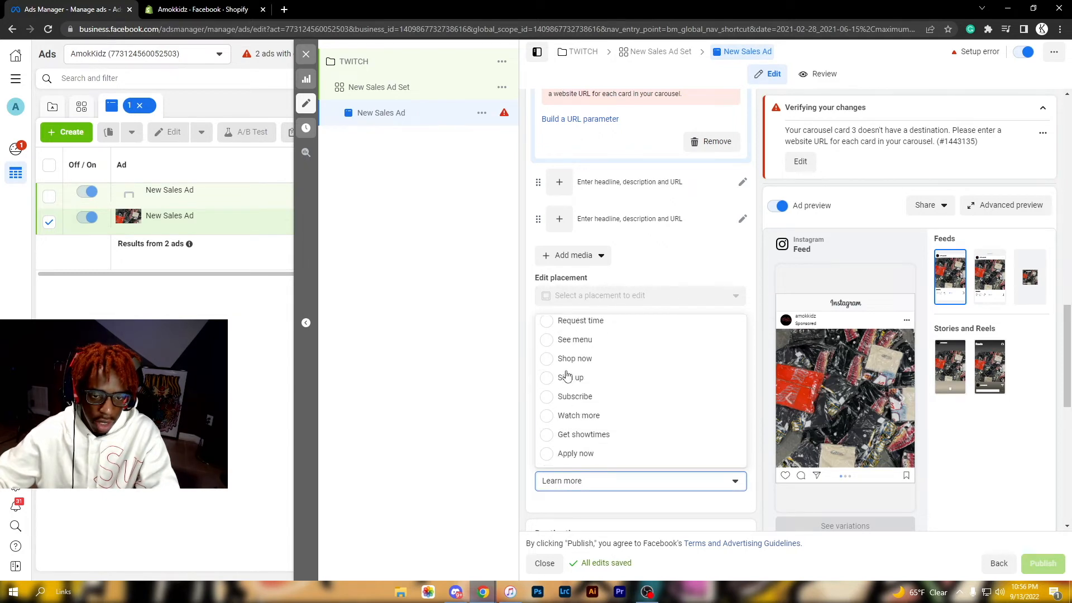
left_click(554, 358)
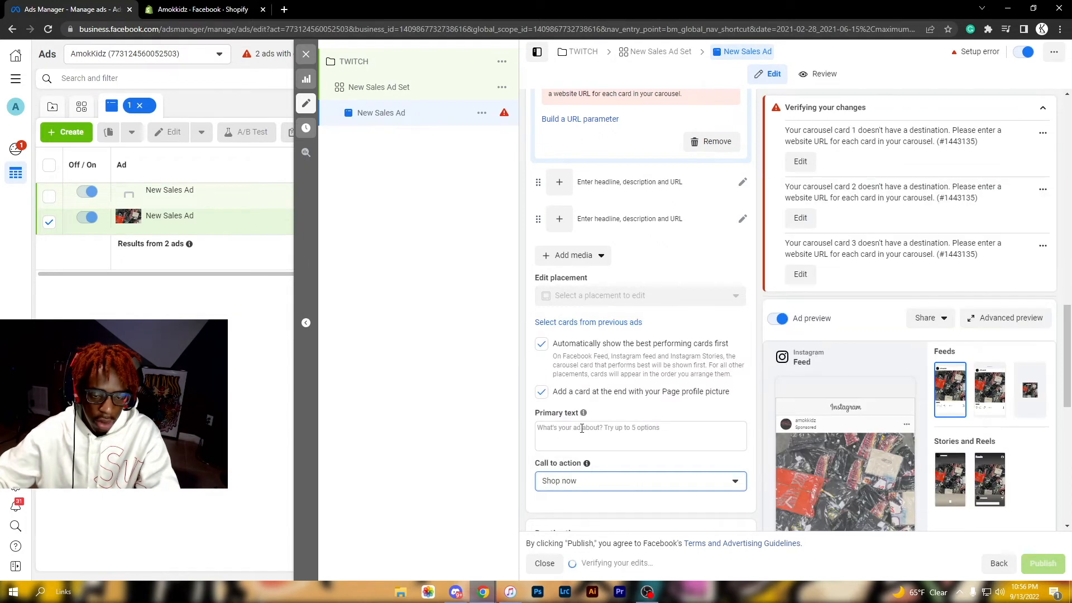
Step: Enter amokkidz.com as the website URL of the first carousel card
scroll(574, 394, "up", 2)
scroll(572, 394, "down", 3)
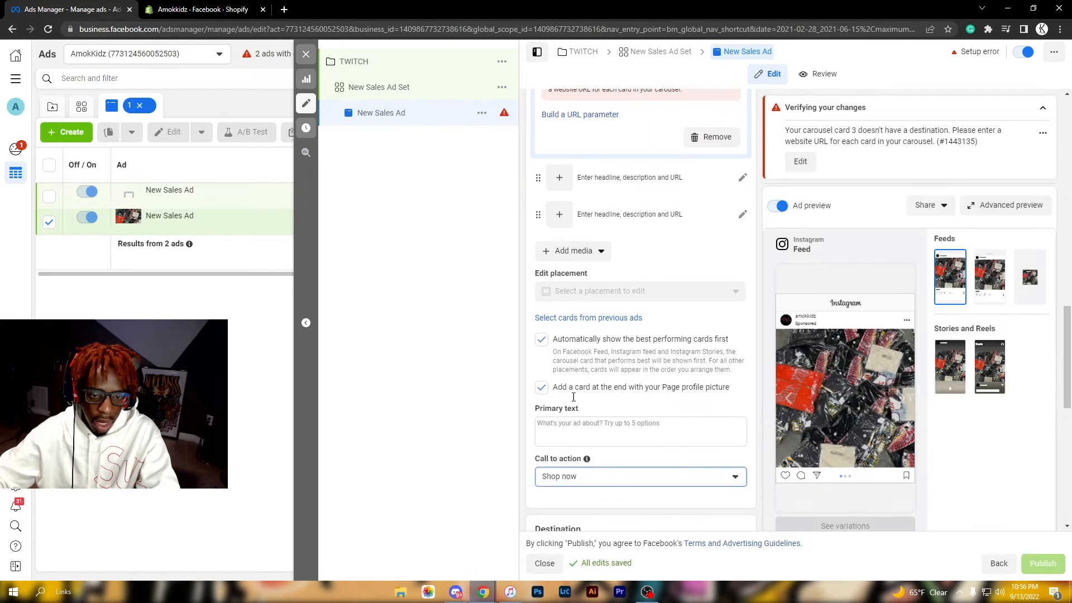
scroll(572, 394, "up", 3)
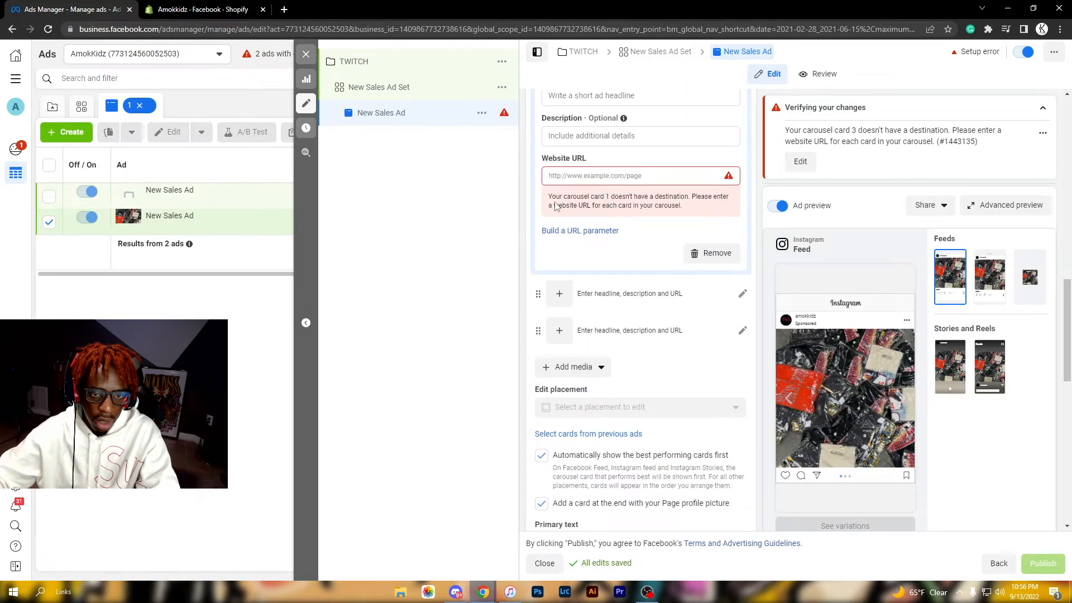
left_click(569, 178)
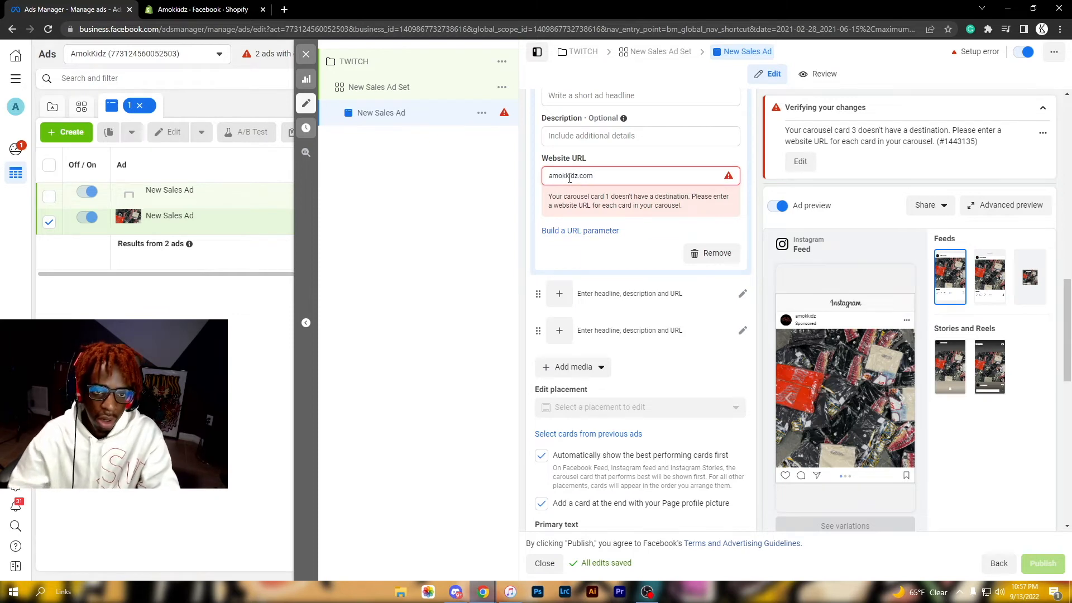
Step: Give the first carousel card the headline "NASCAR RESTOCK LIVE NOW!"
scroll(571, 184, "up", 3)
left_click(583, 264)
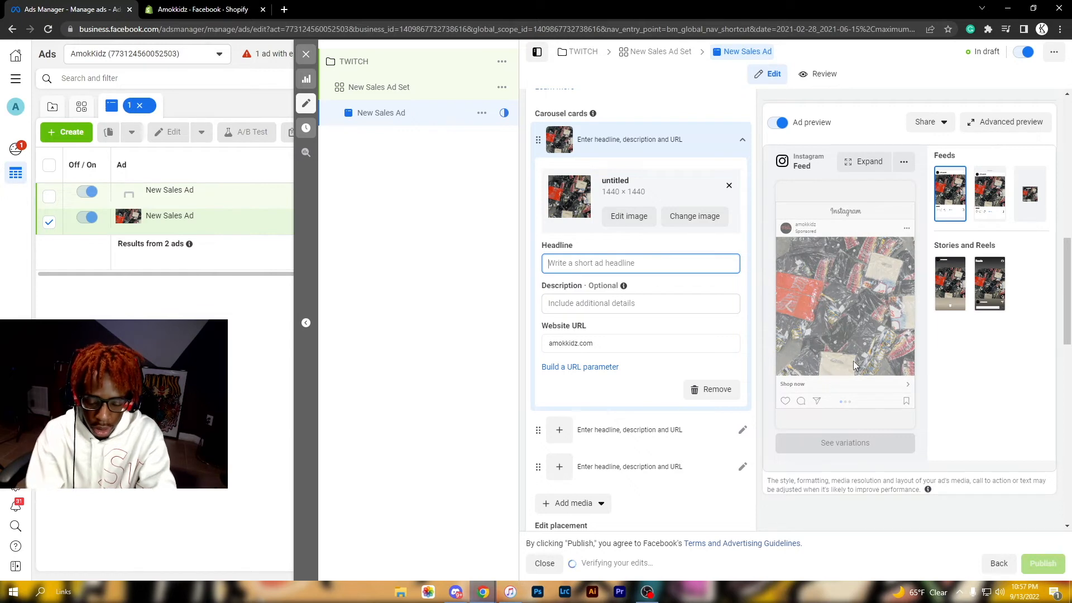
type("NASC")
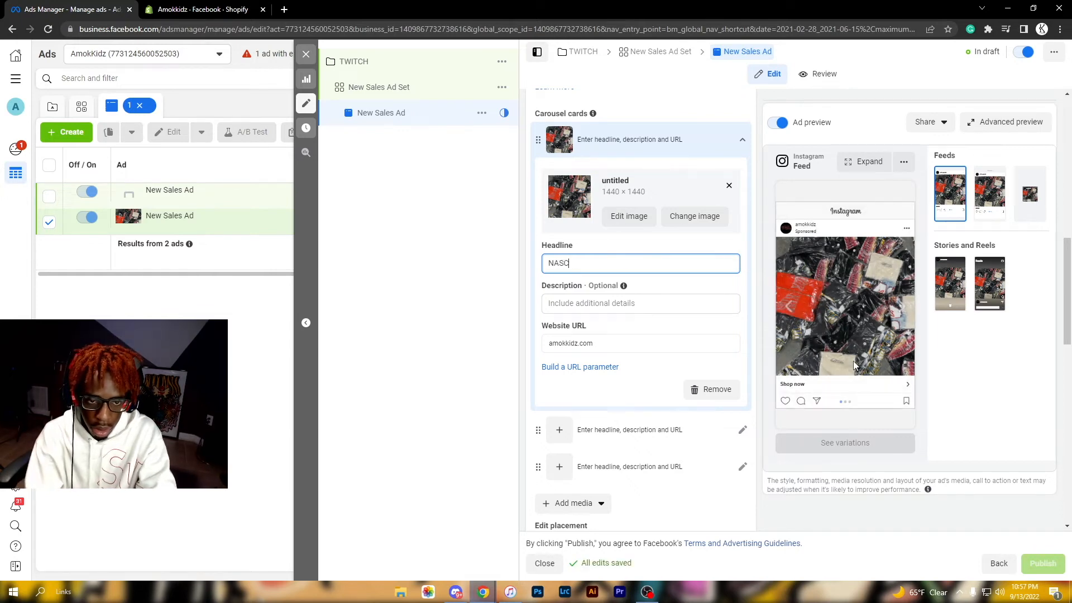
type("AR RESTOCK LIV")
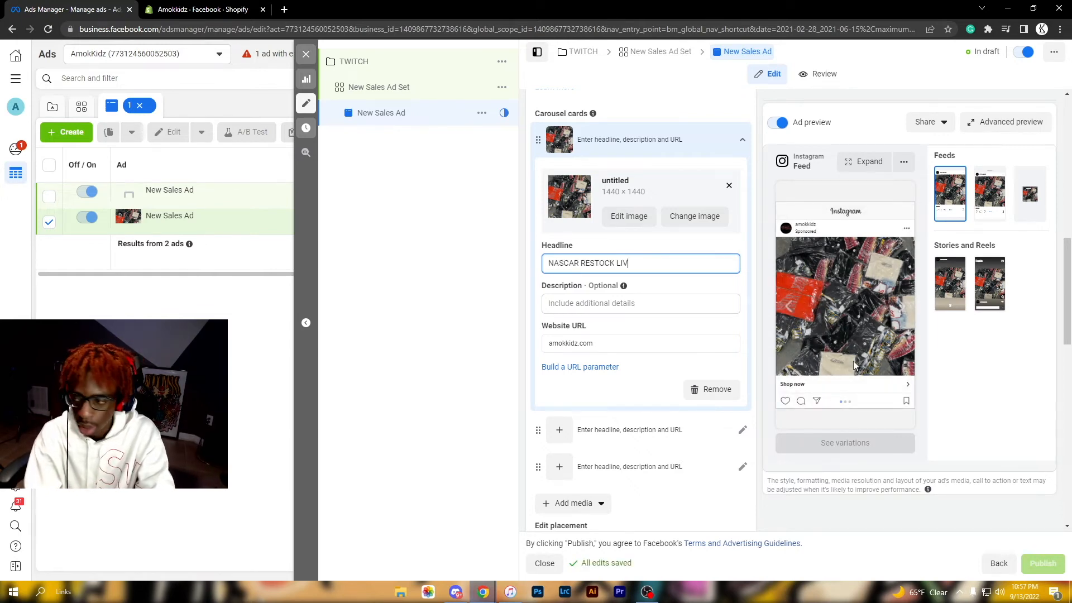
type("E NOW!")
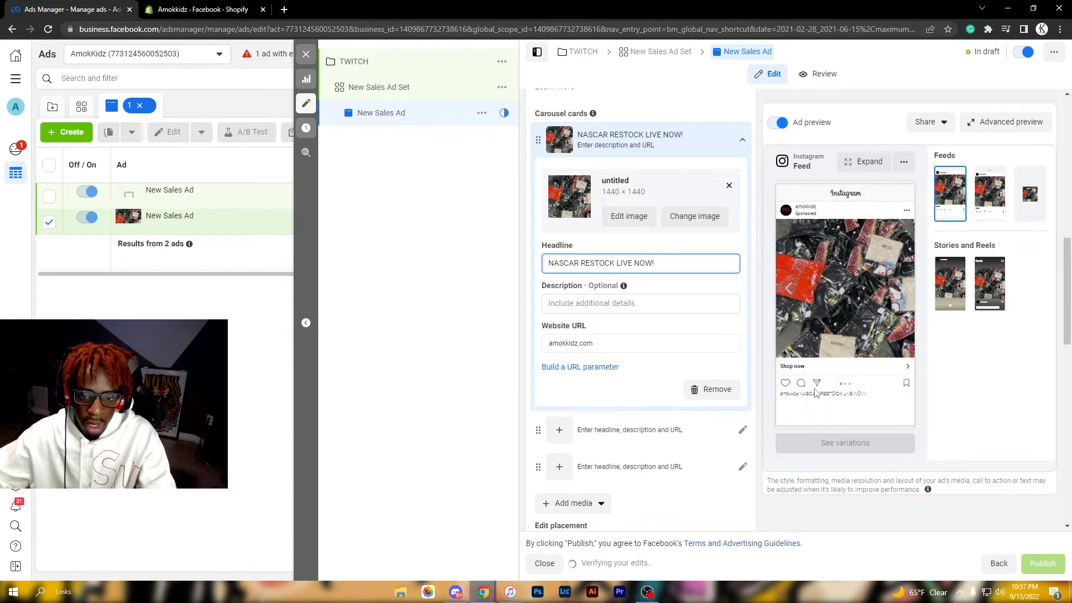
Step: Examine the headline and call to action in the expanded Instagram Feed preview, including its list of available placements
left_click(864, 161)
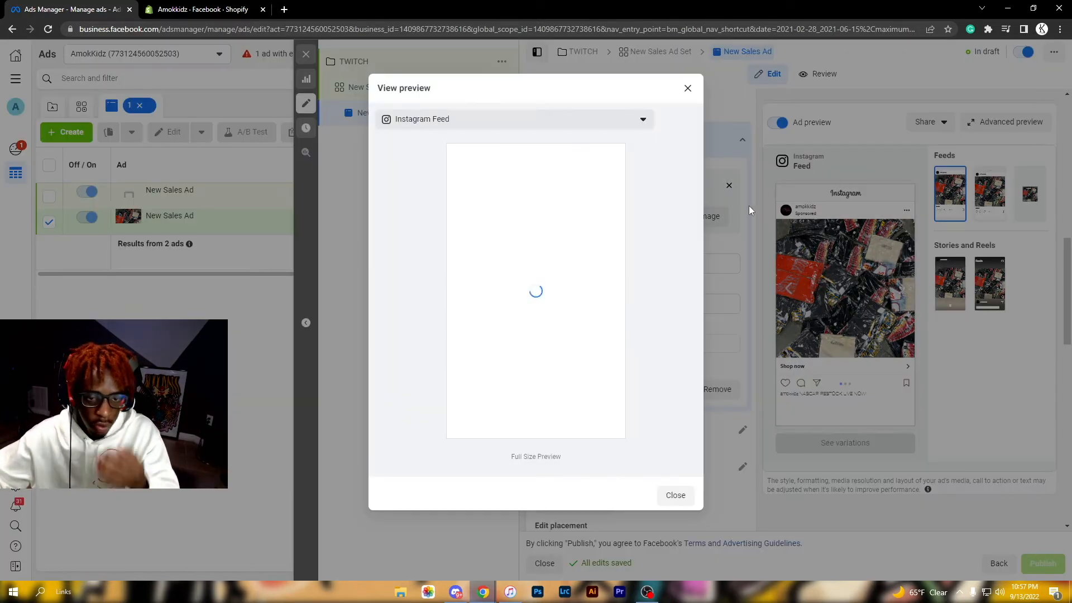
left_click(602, 127)
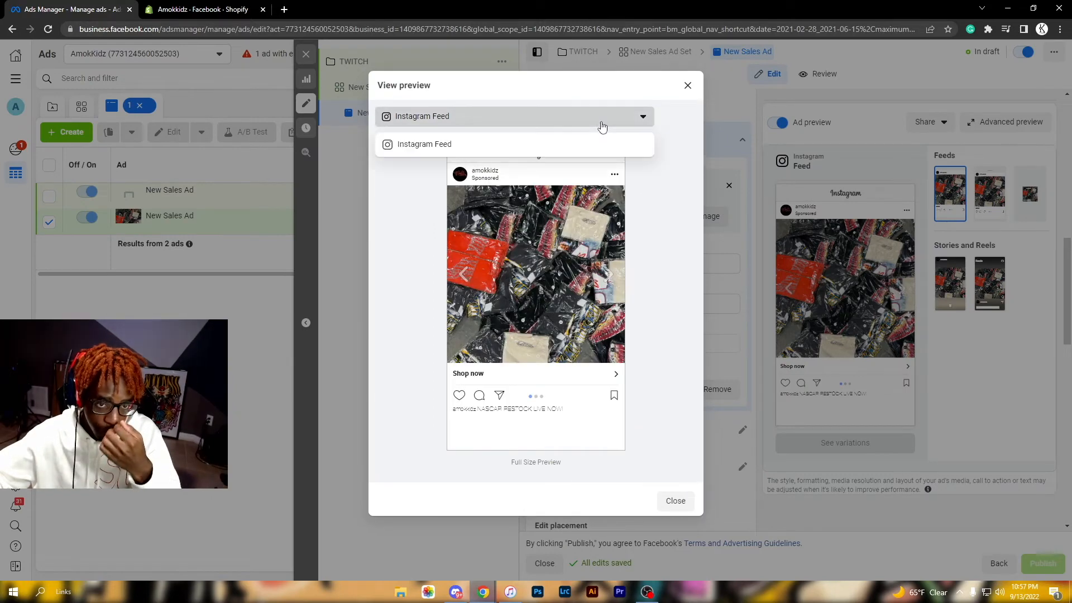
left_click(752, 287)
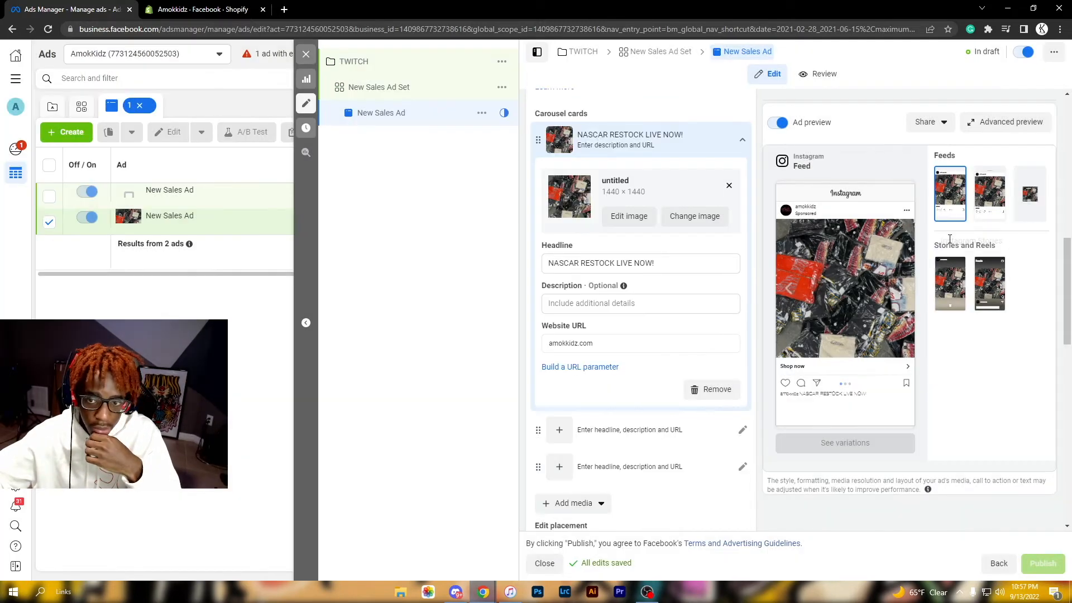
Step: Compare the ad's Instagram Stories, Reels, Explore, Shop and Feed previews and examine the Stories variations
left_click(952, 286)
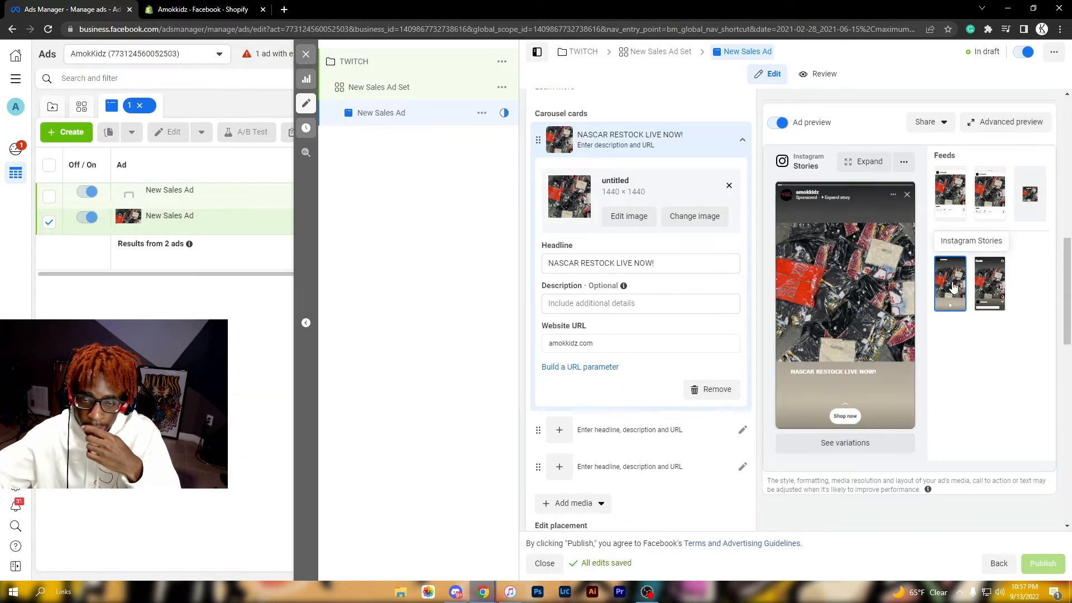
left_click(998, 279)
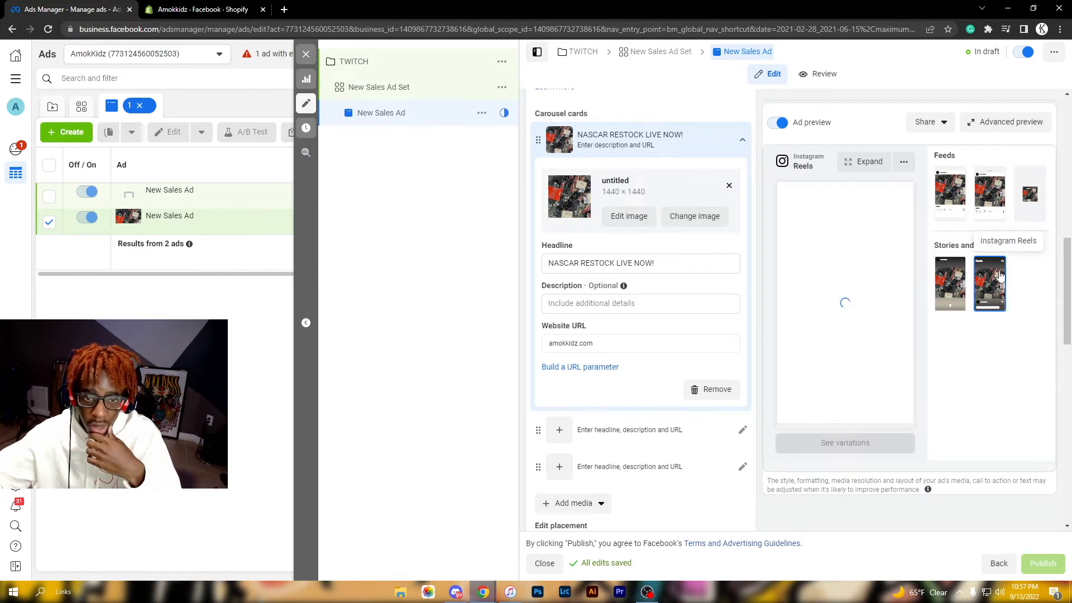
left_click(988, 205)
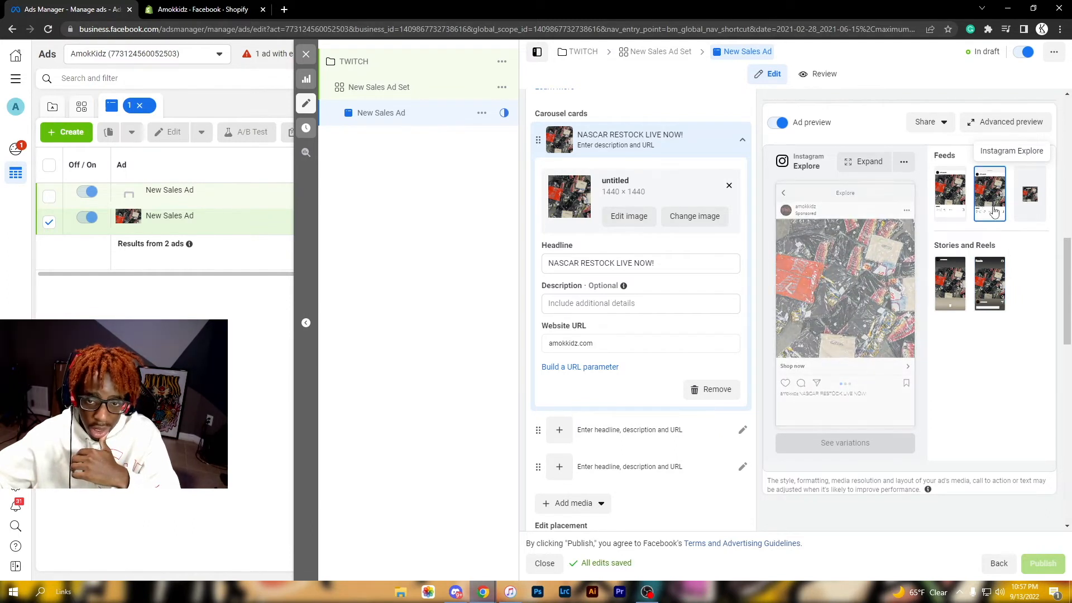
left_click(1030, 198)
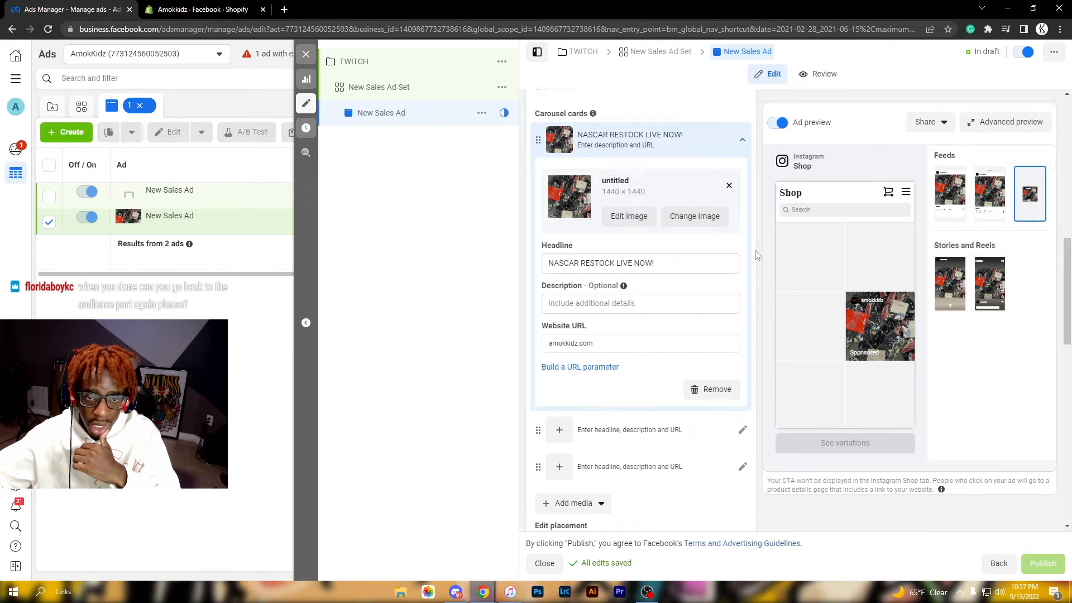
left_click(944, 200)
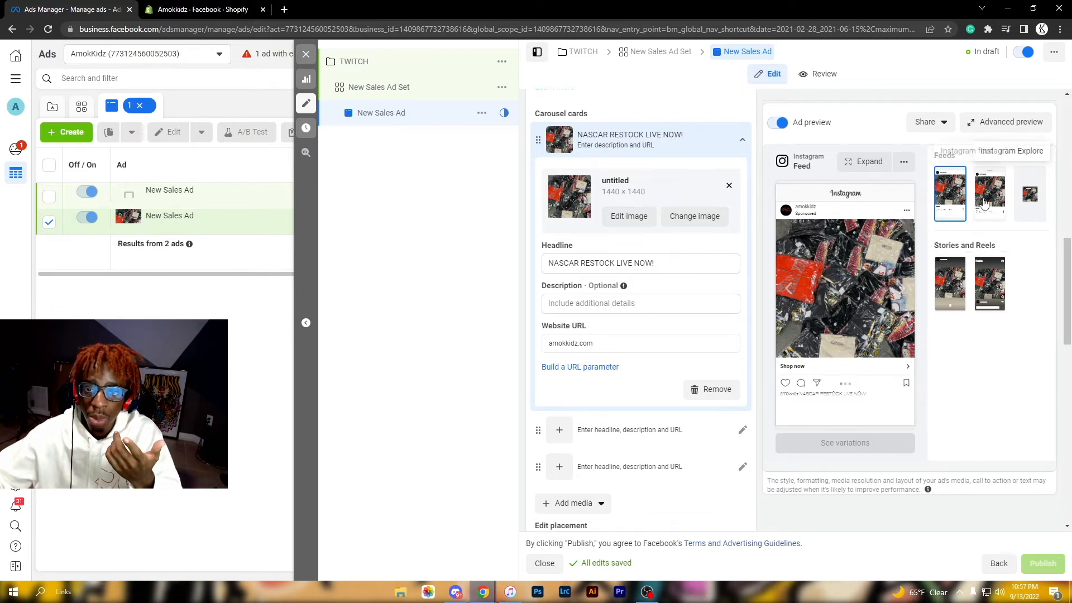
left_click(951, 268)
left_click(849, 443)
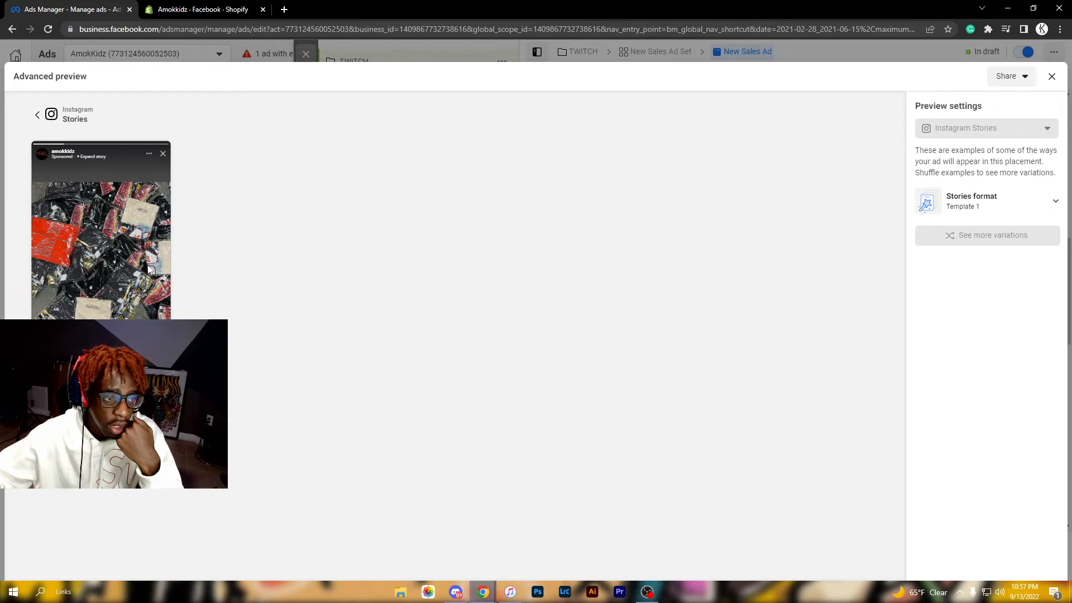
left_click(1051, 77)
Step: Enter amokkidz.com as the See more URL in the carousel ad's website destination
scroll(614, 251, "down", 7)
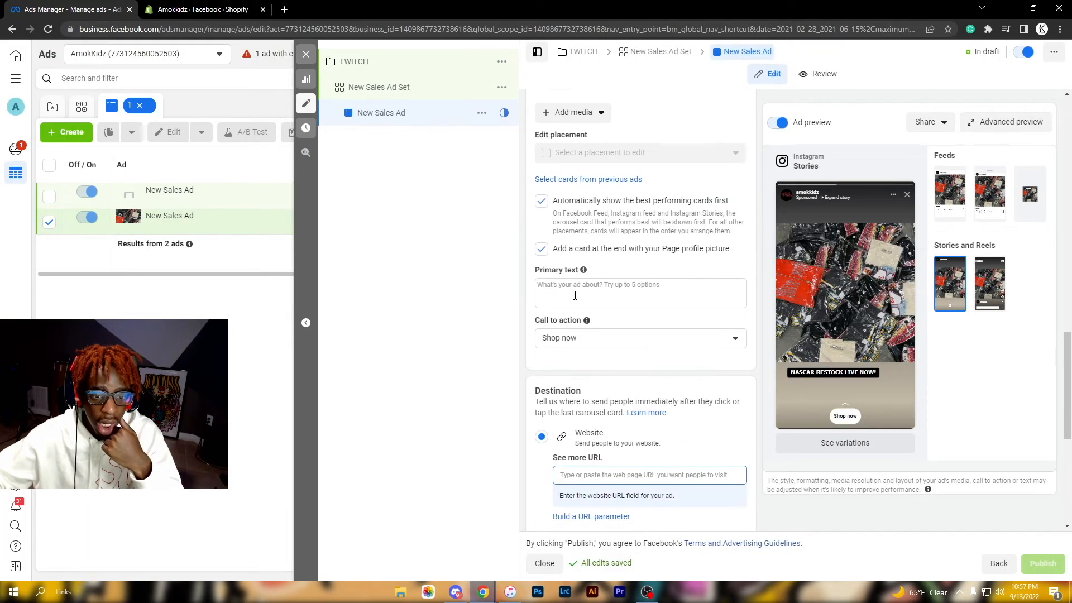
scroll(603, 335, "down", 2)
scroll(612, 344, "down", 2)
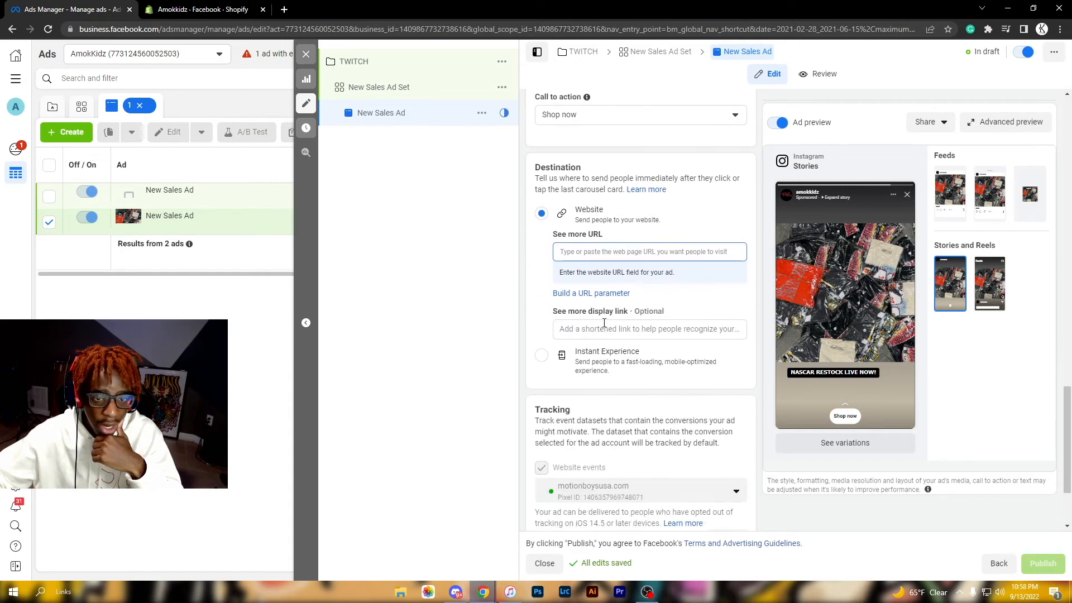
left_click(588, 251)
scroll(603, 279, "up", 1)
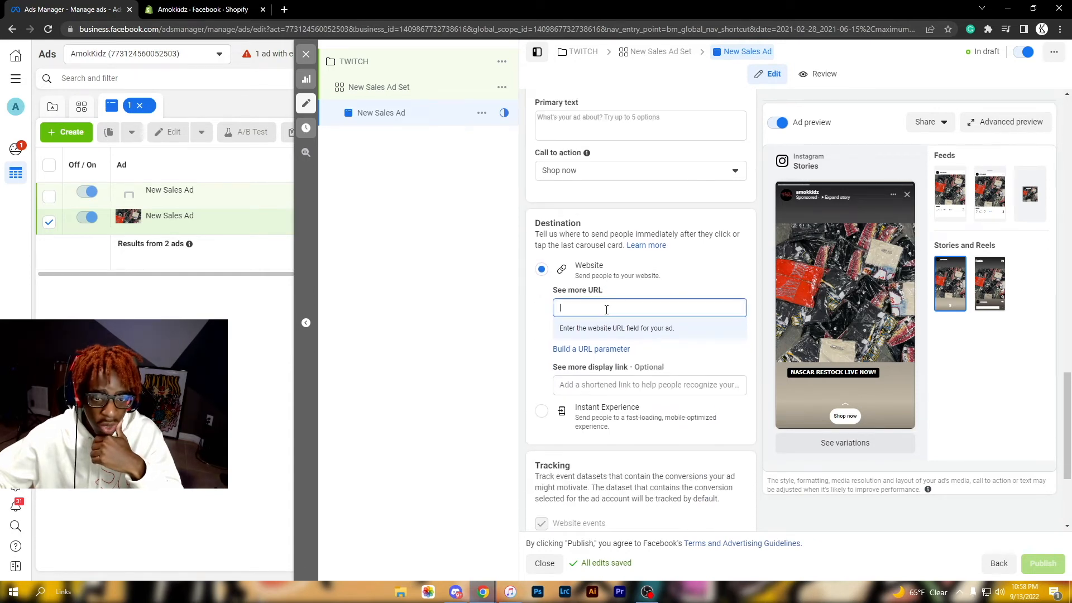
type("amokk")
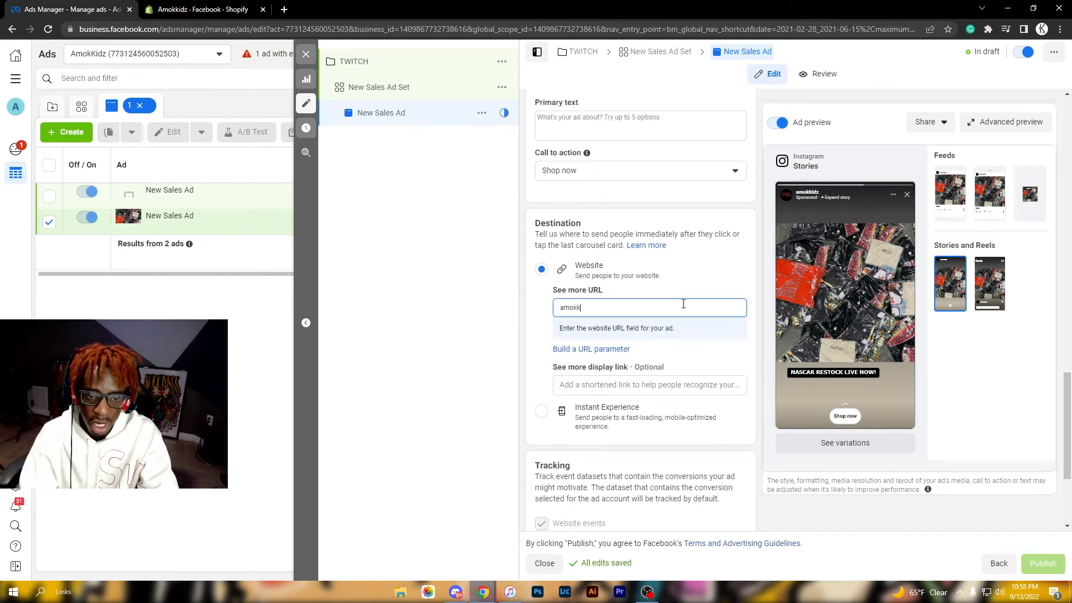
type("idz.com")
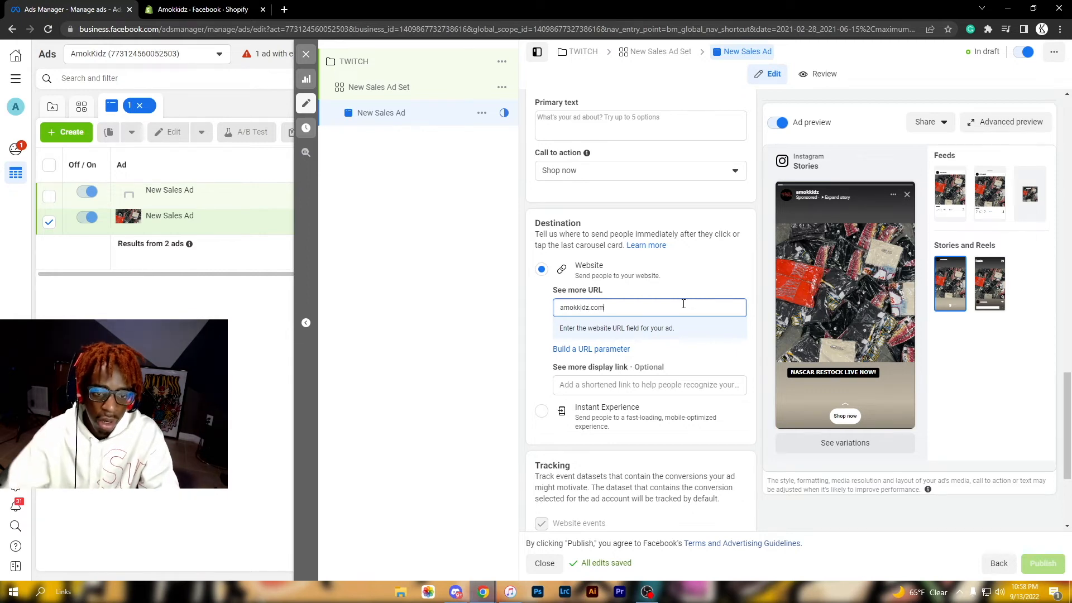
Step: Switch the ad's website event tracking to the pixel-only Amok Kidz option
scroll(683, 304, "down", 4)
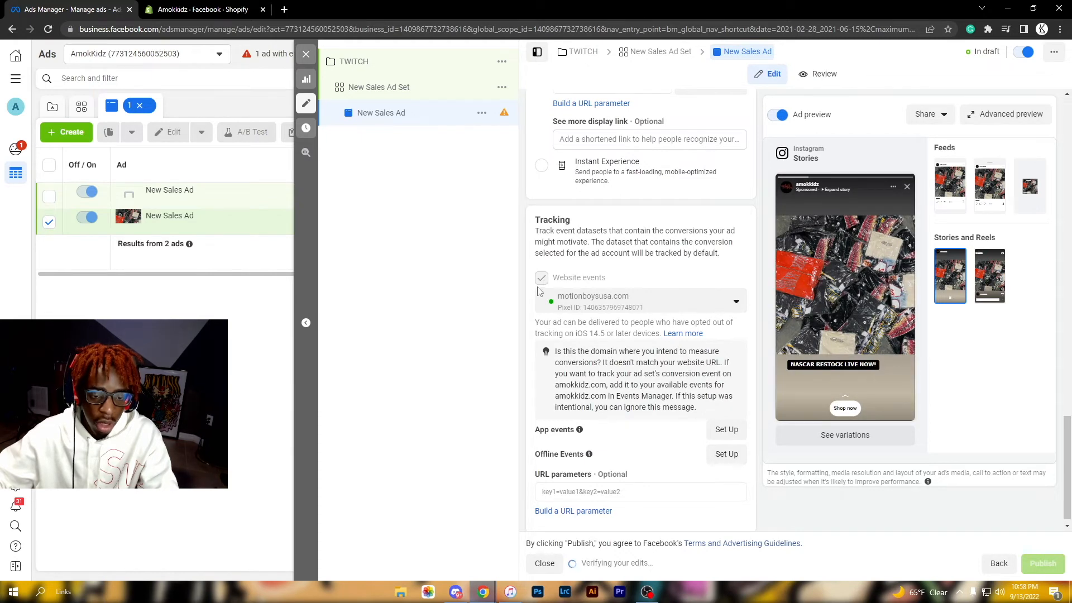
left_click(725, 294)
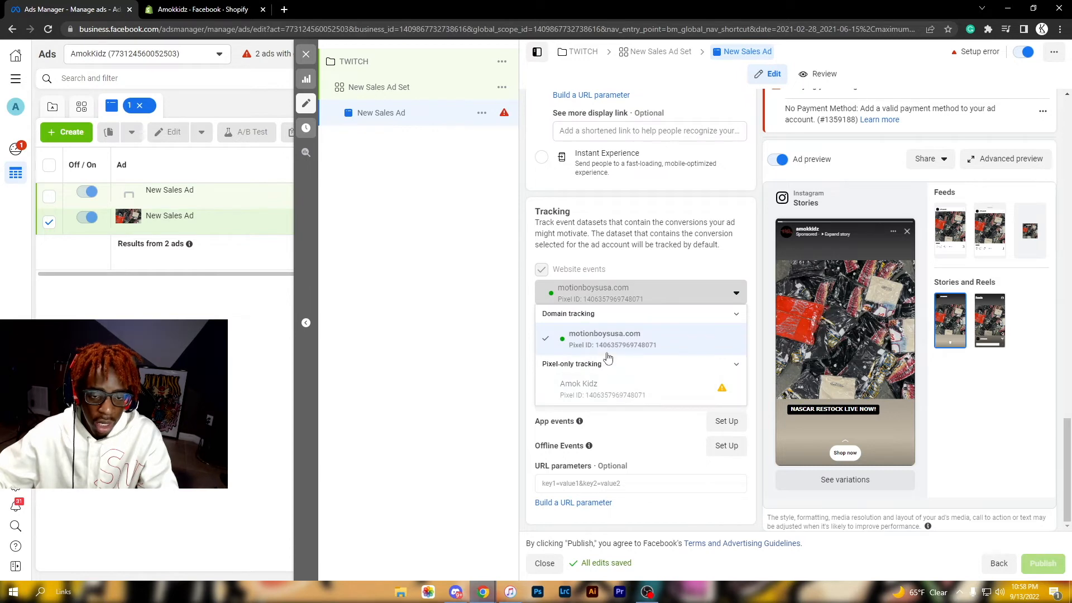
left_click(624, 387)
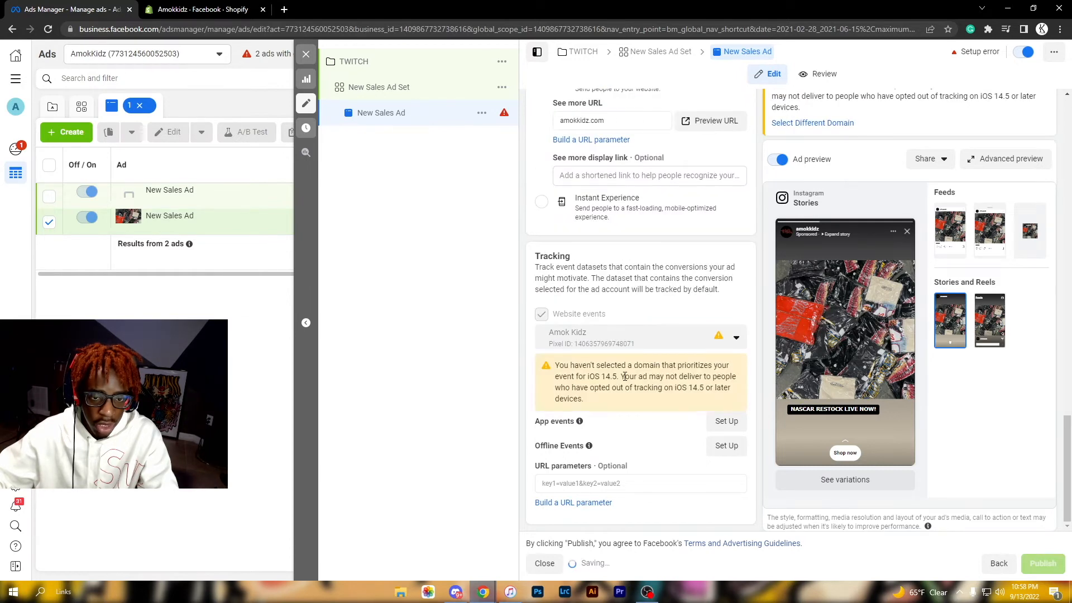
left_click(582, 343)
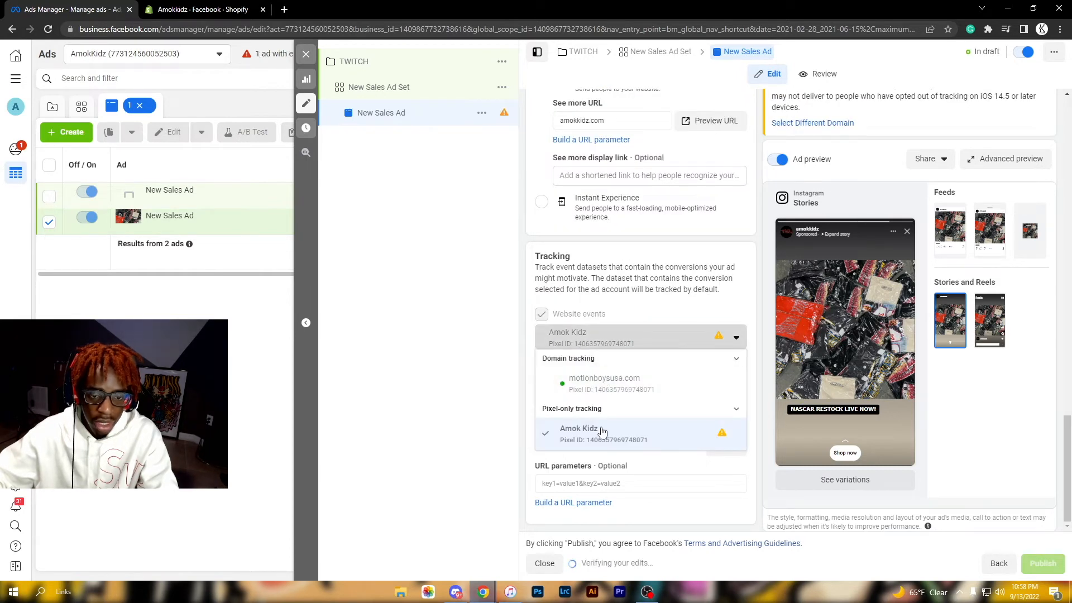
left_click(568, 440)
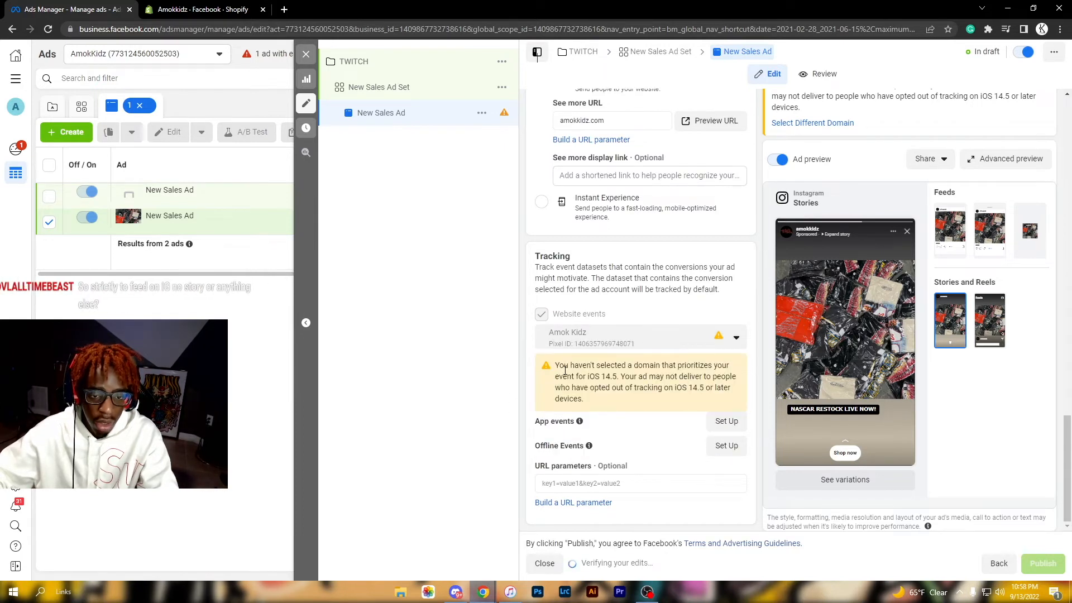
Step: Review the carousel ad's card settings and its Instagram Feed, Explore, Stories and Reels previews, including the Reels call to action
scroll(594, 407, "up", 3)
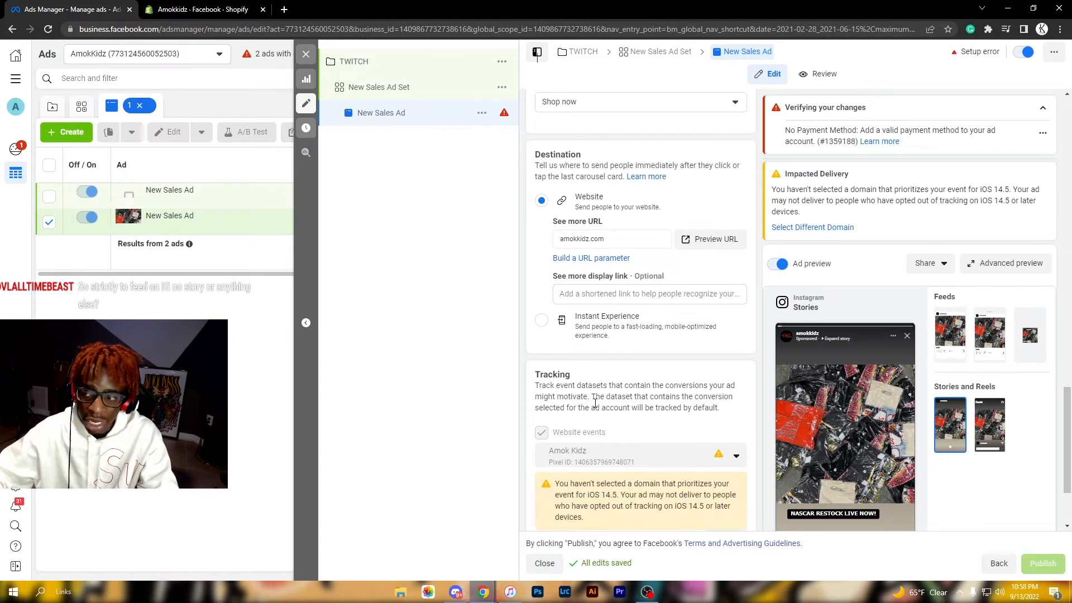
scroll(599, 407, "up", 6)
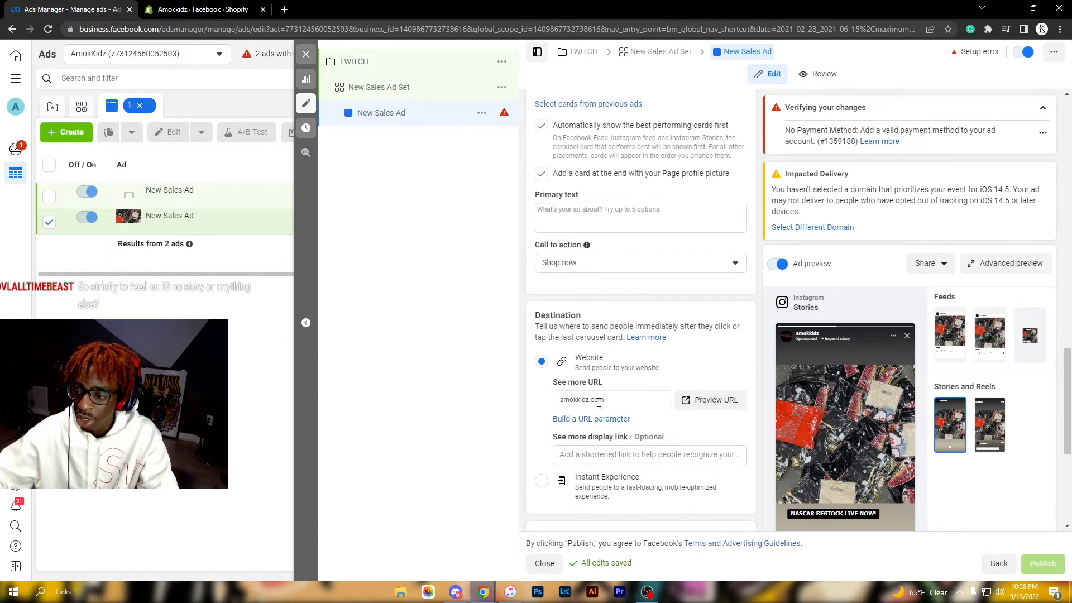
scroll(598, 407, "up", 4)
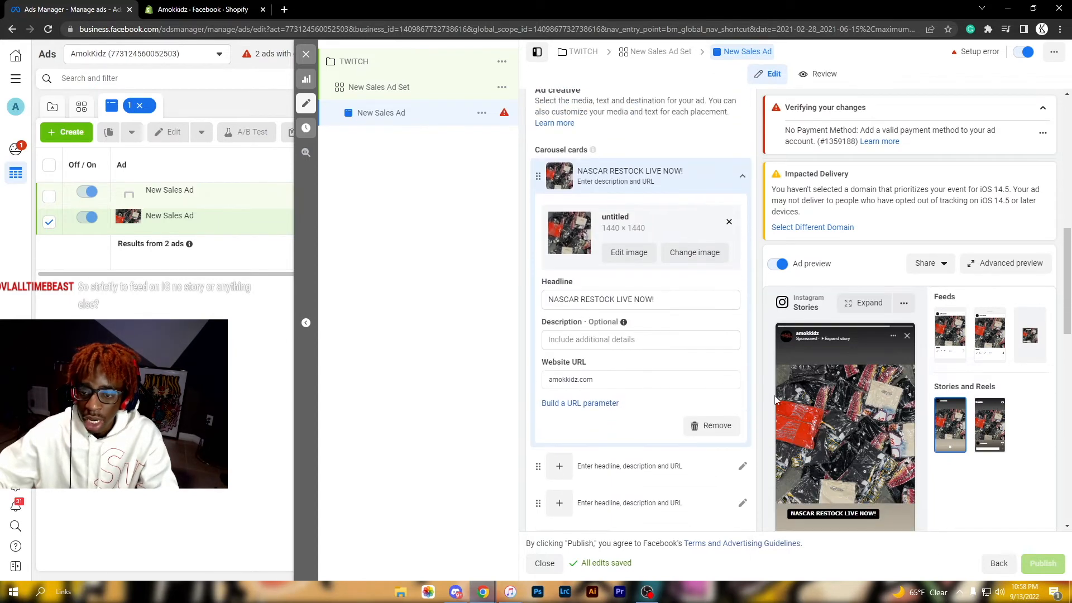
scroll(888, 397, "down", 3)
scroll(876, 396, "down", 1)
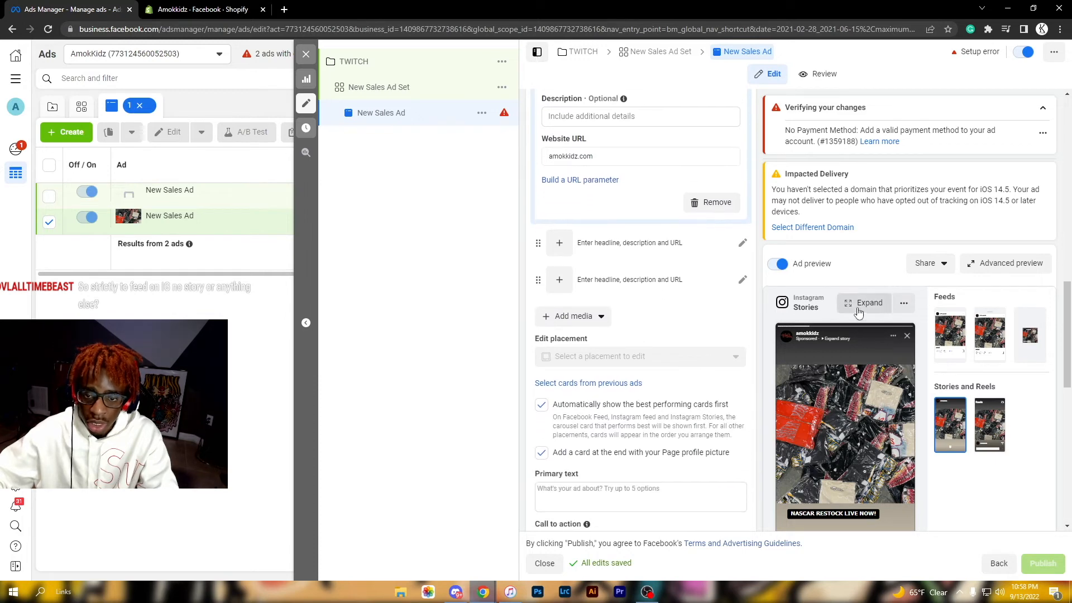
left_click(861, 307)
left_click(688, 81)
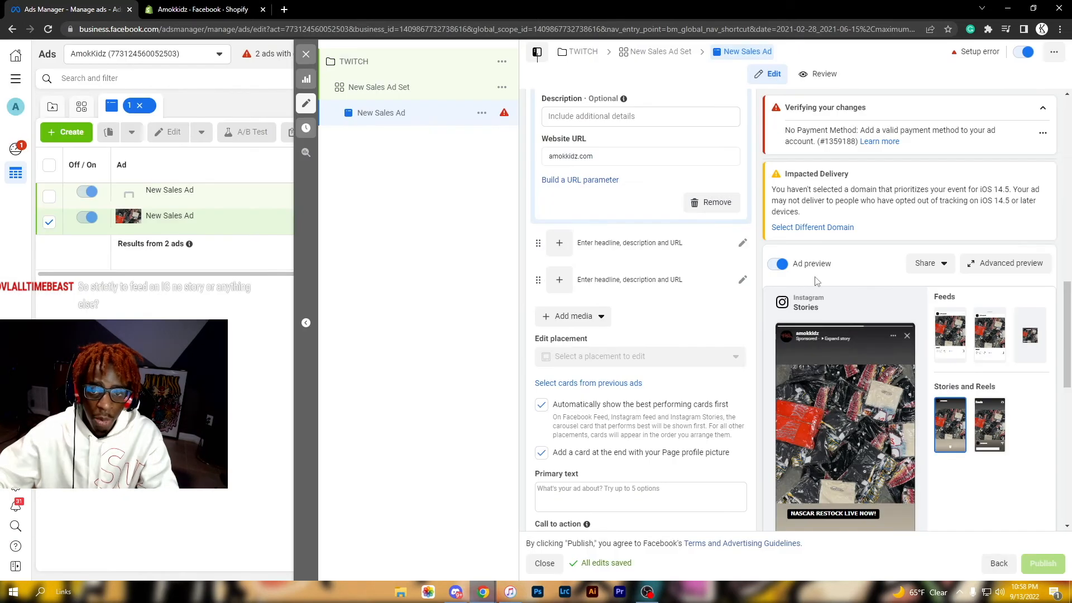
left_click(949, 332)
left_click(990, 339)
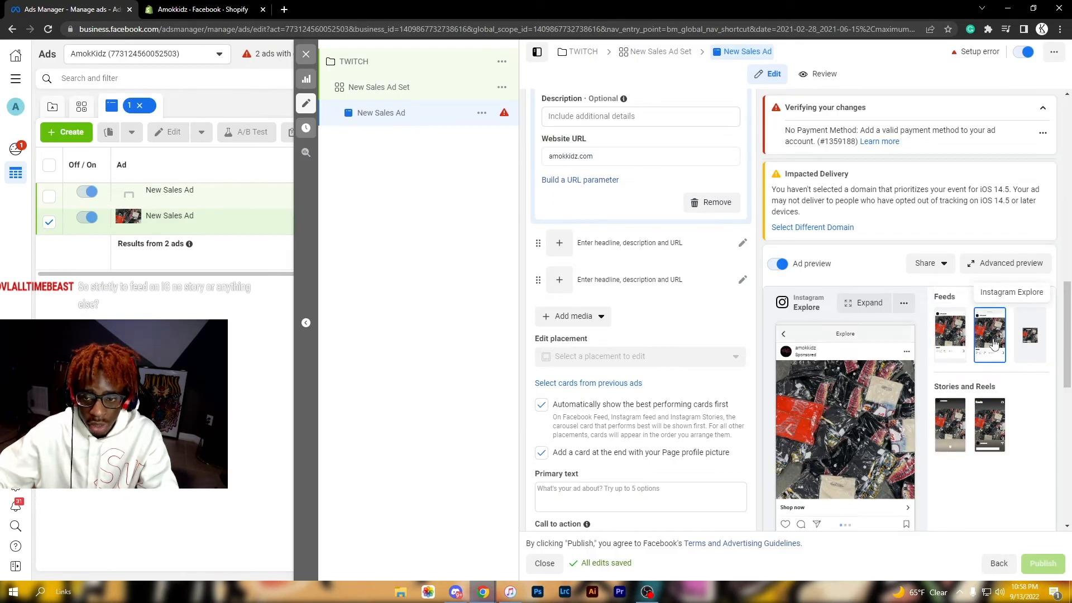
left_click(1031, 336)
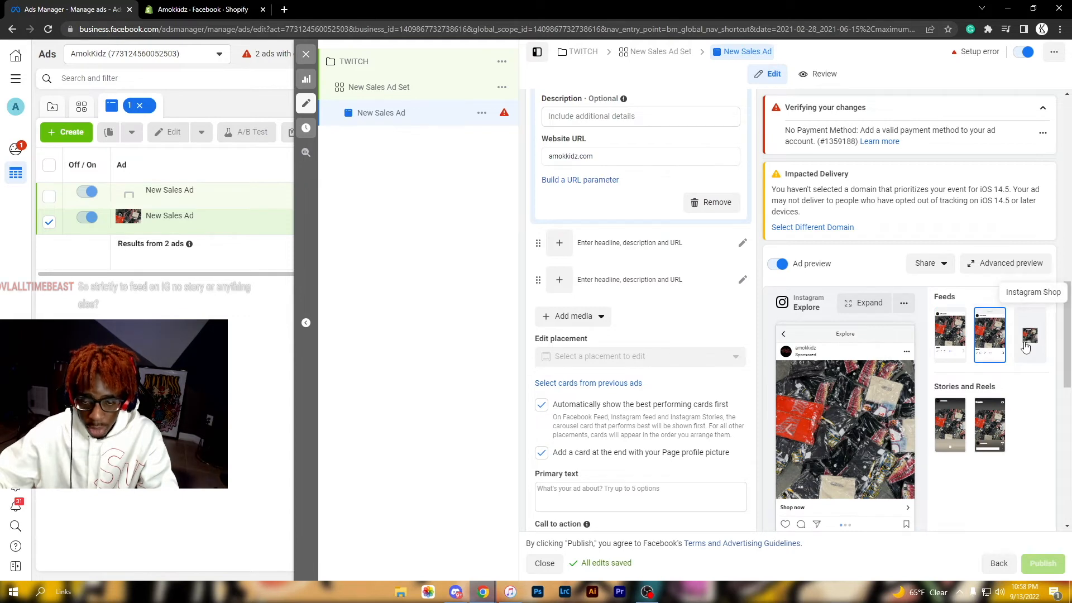
left_click(949, 418)
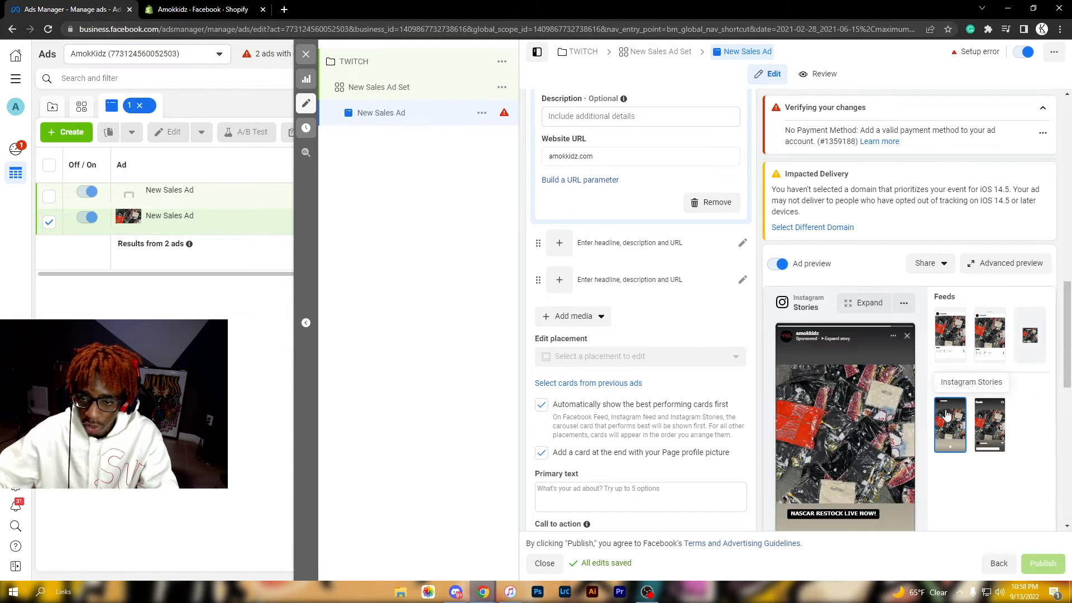
left_click(985, 421)
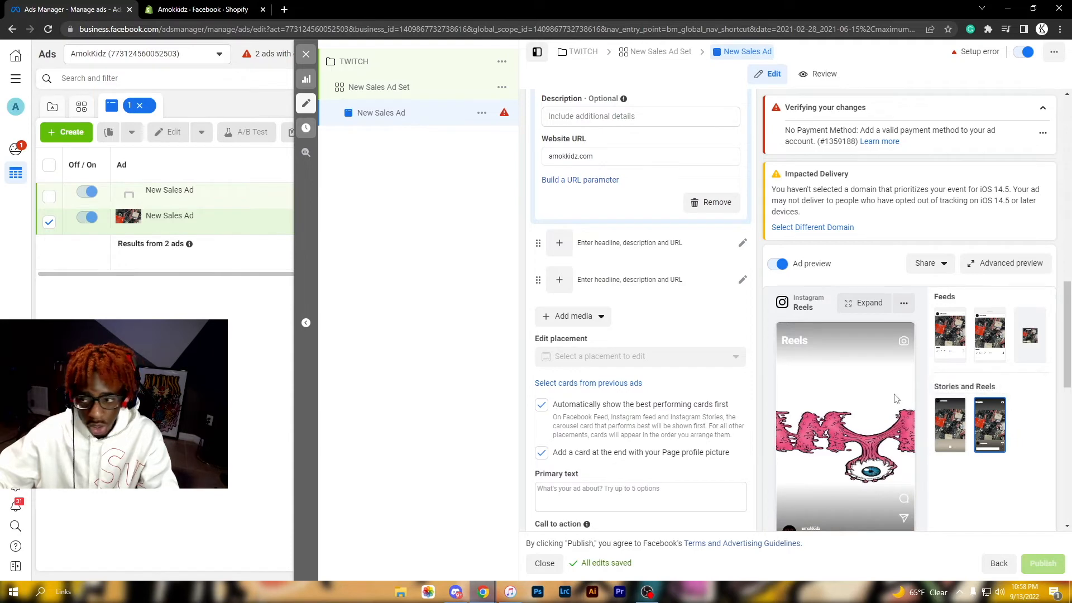
scroll(979, 416, "down", 4)
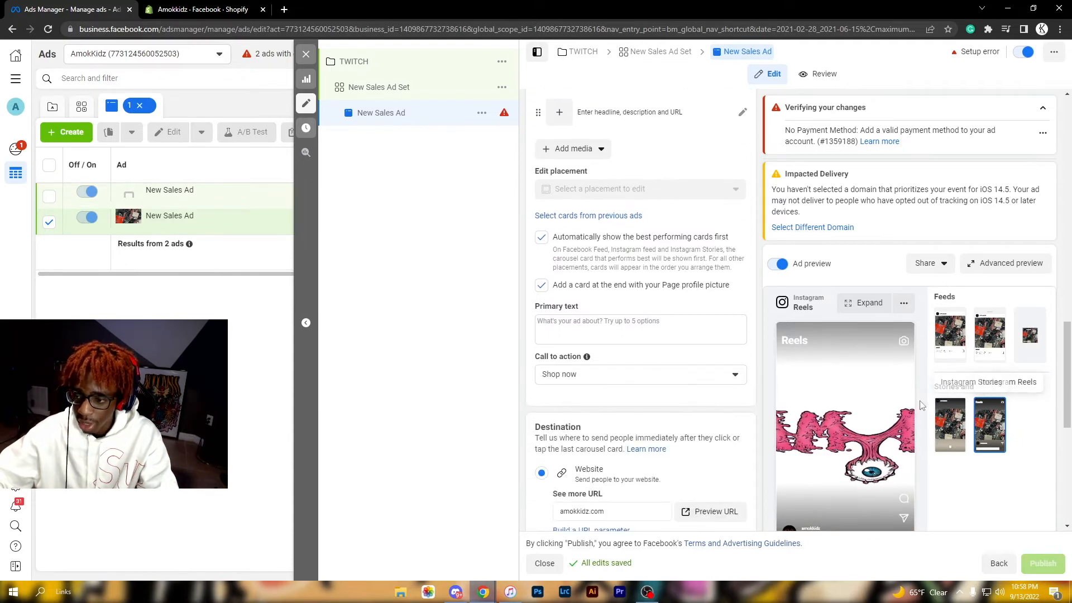
scroll(871, 394, "down", 2)
scroll(943, 463, "down", 4)
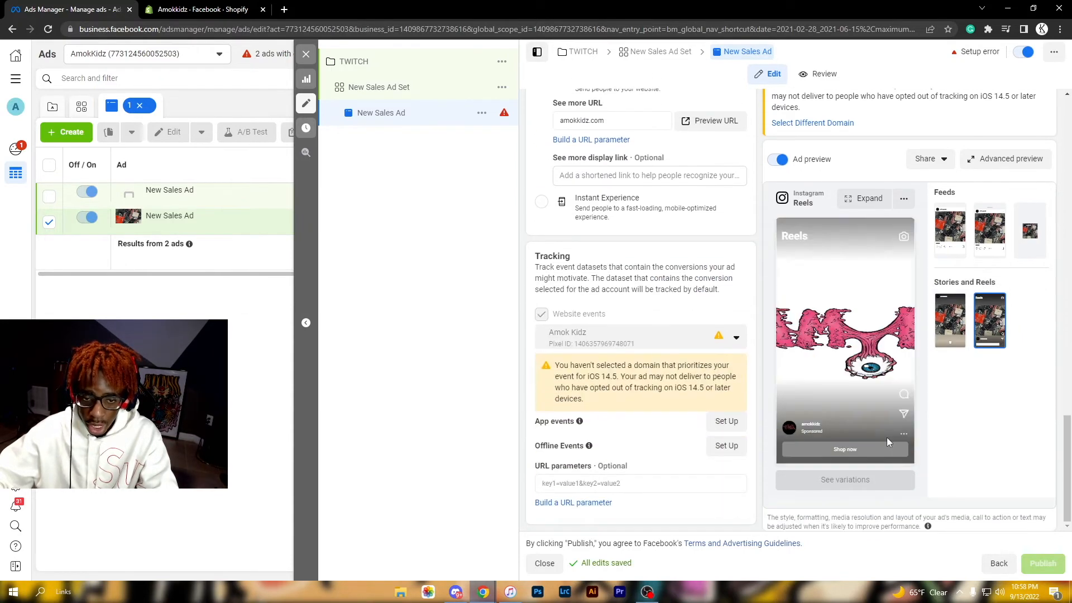
Step: Change the ad setup from creating an ad to using an existing post
scroll(779, 365, "up", 6)
scroll(651, 318, "up", 10)
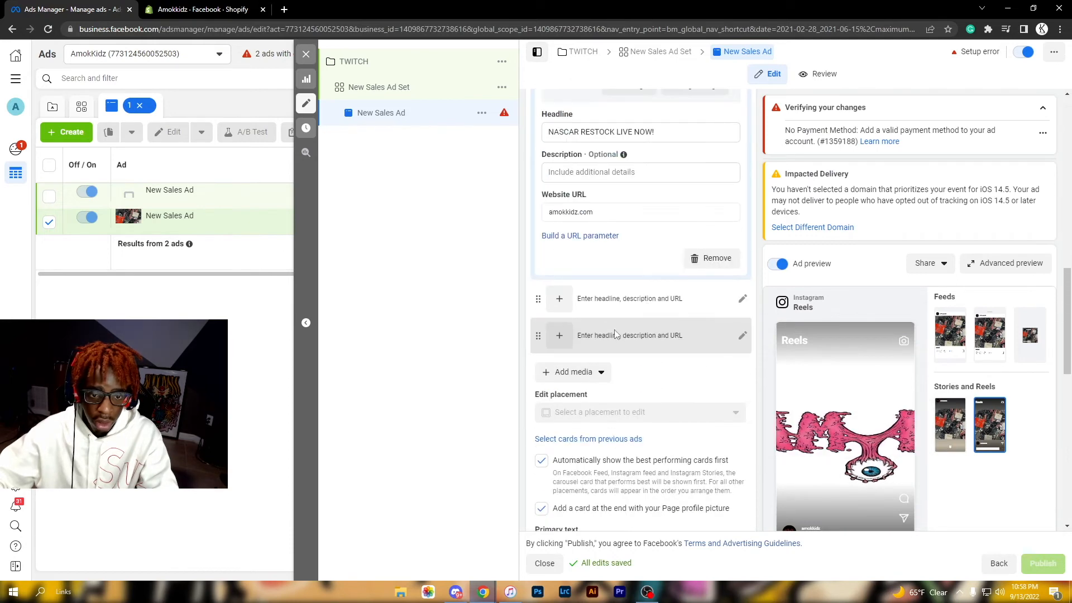
scroll(570, 285, "up", 4)
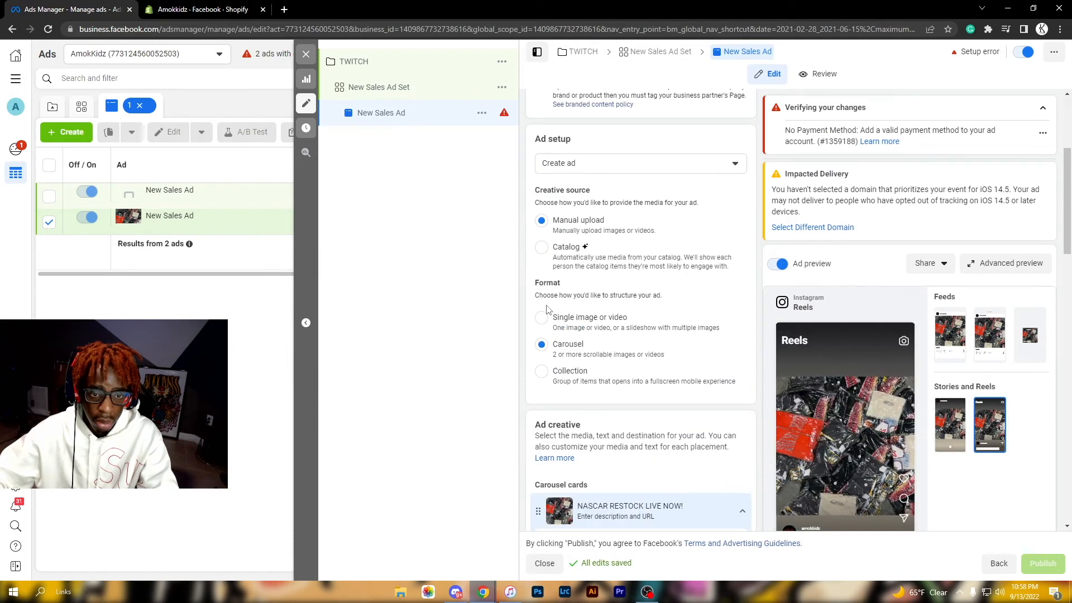
left_click(561, 164)
left_click(584, 207)
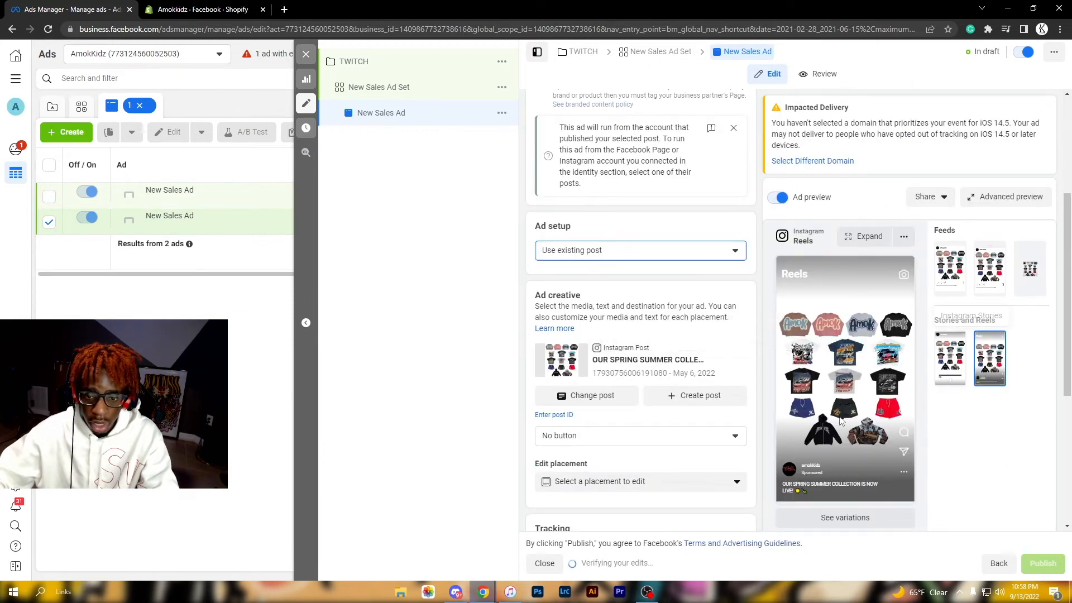
Step: Examine the existing post's expanded Instagram Stories and Instagram Feed previews
left_click(949, 357)
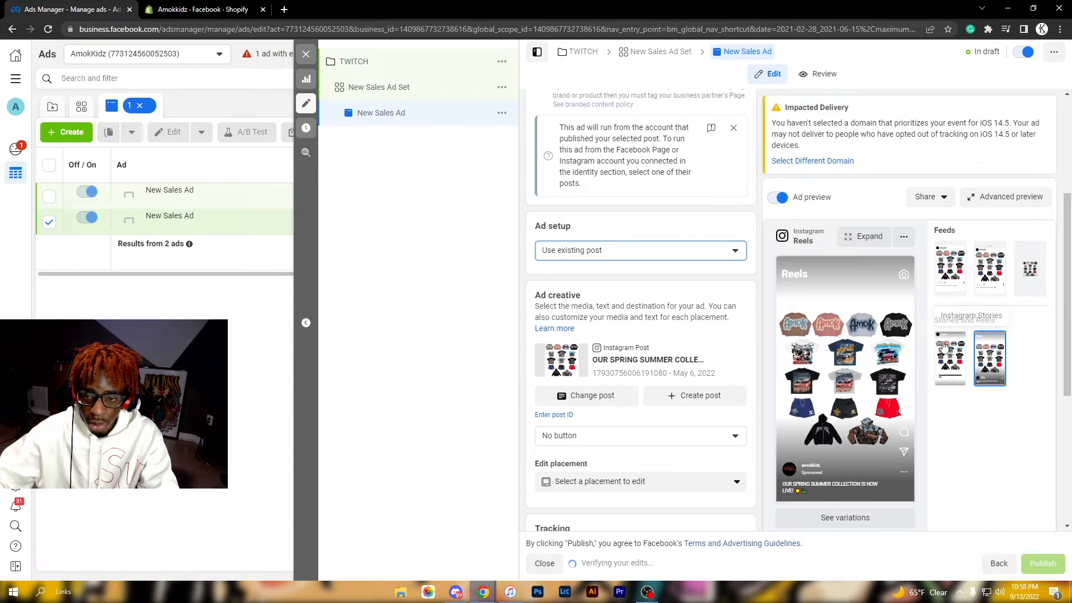
left_click(882, 246)
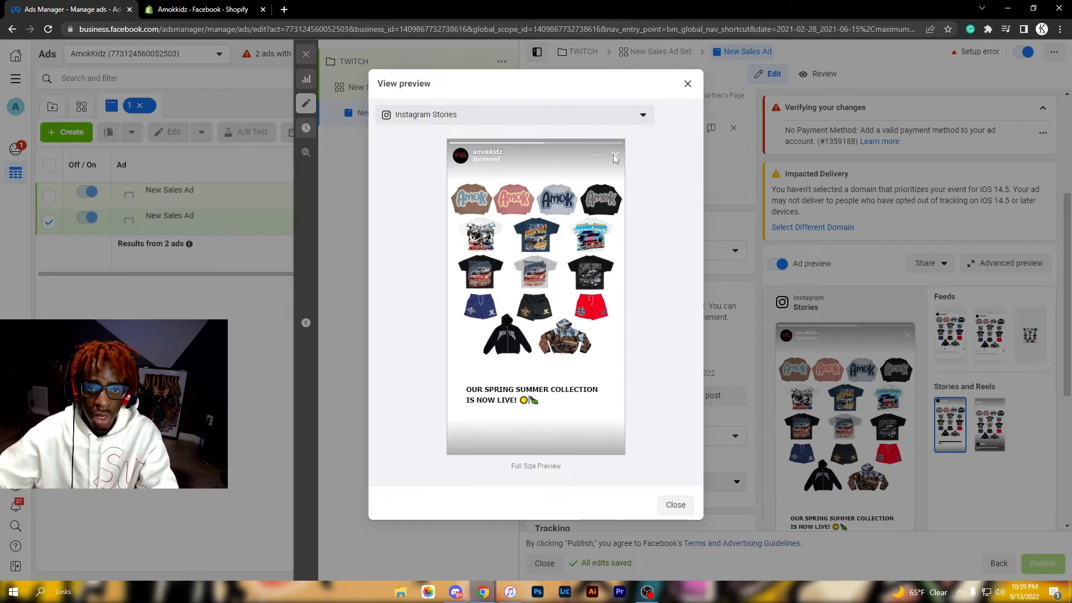
left_click(688, 83)
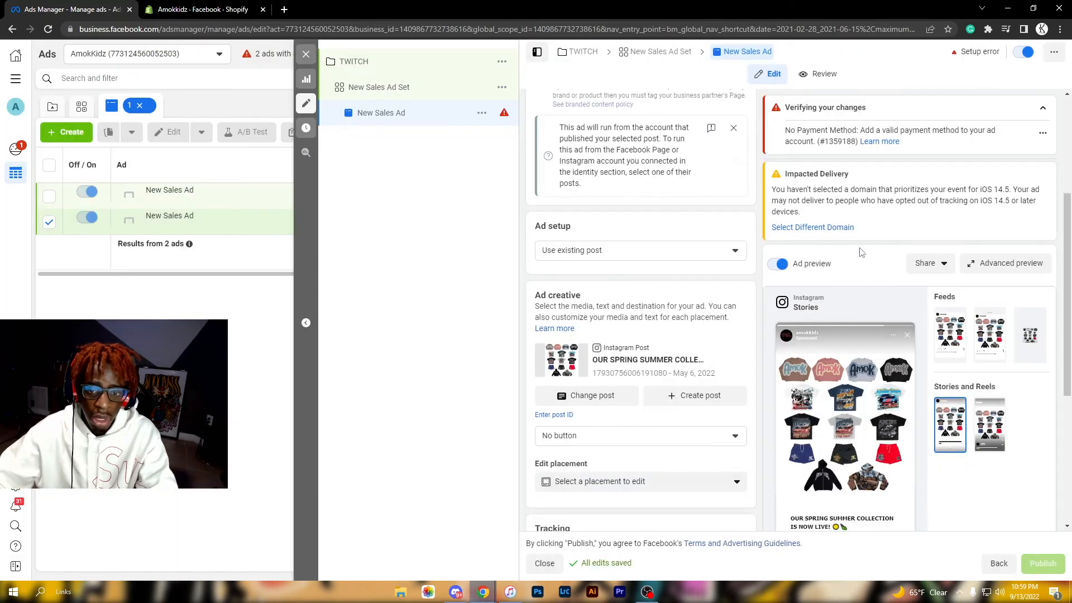
left_click(957, 350)
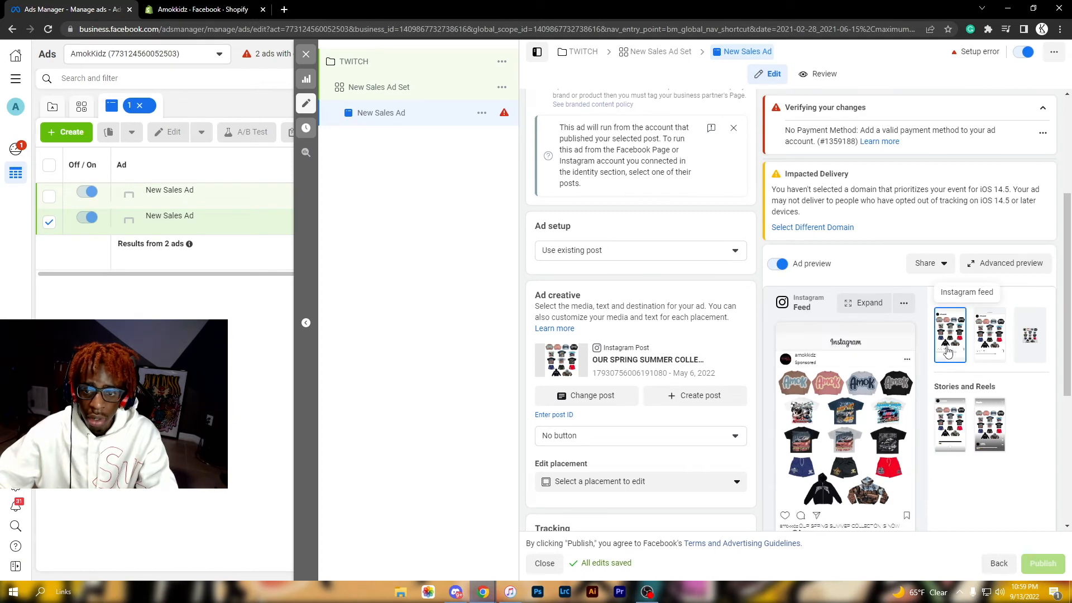
left_click(865, 304)
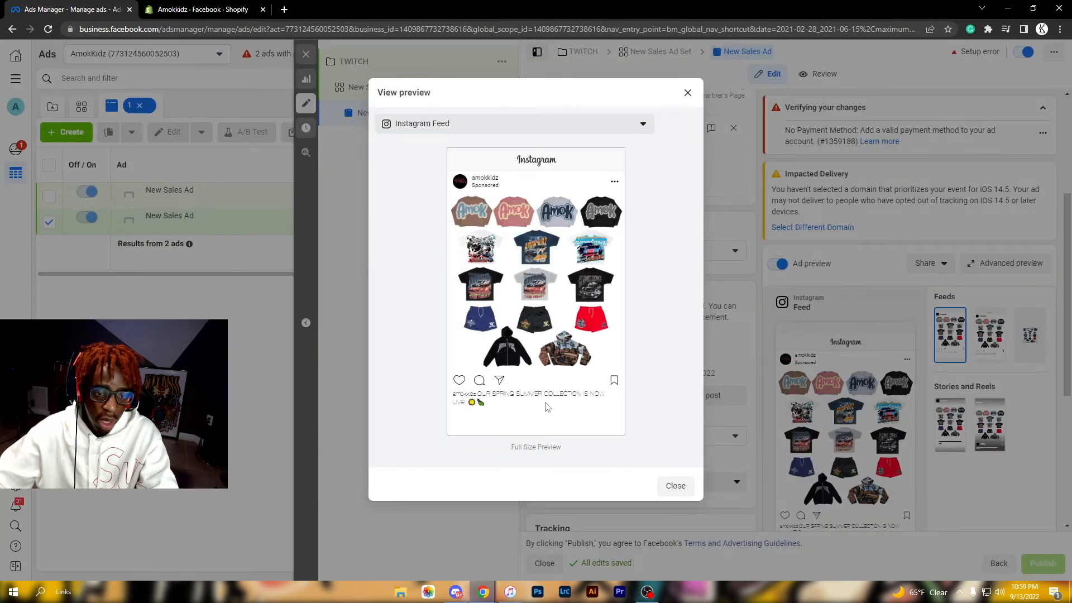
left_click(688, 93)
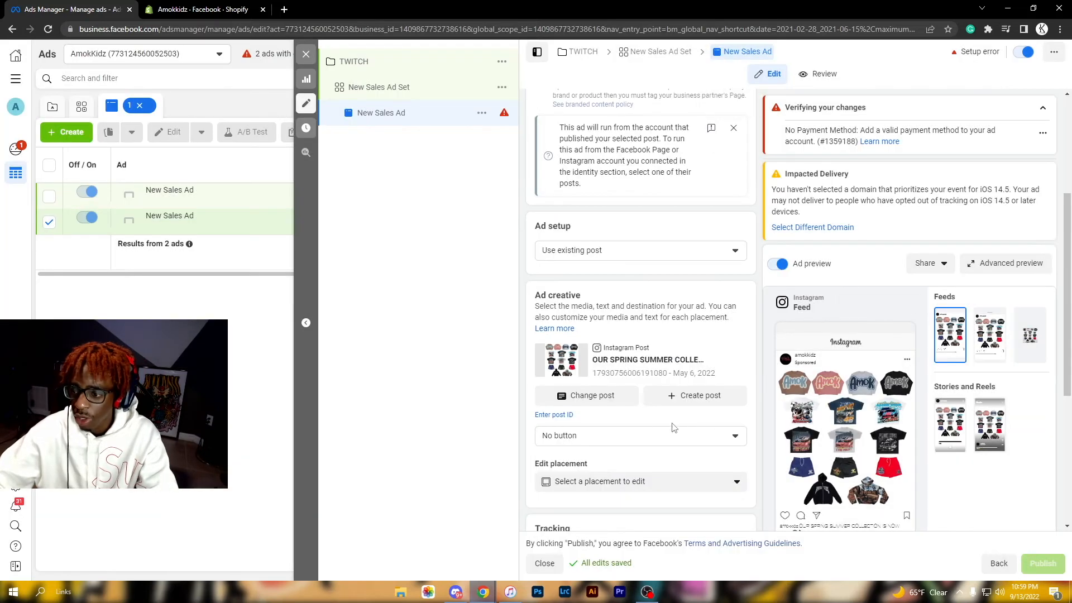
Step: Open the existing post's Instagram Stories placement for editing and review its primary text
scroll(650, 423, "down", 2)
scroll(650, 422, "down", 3)
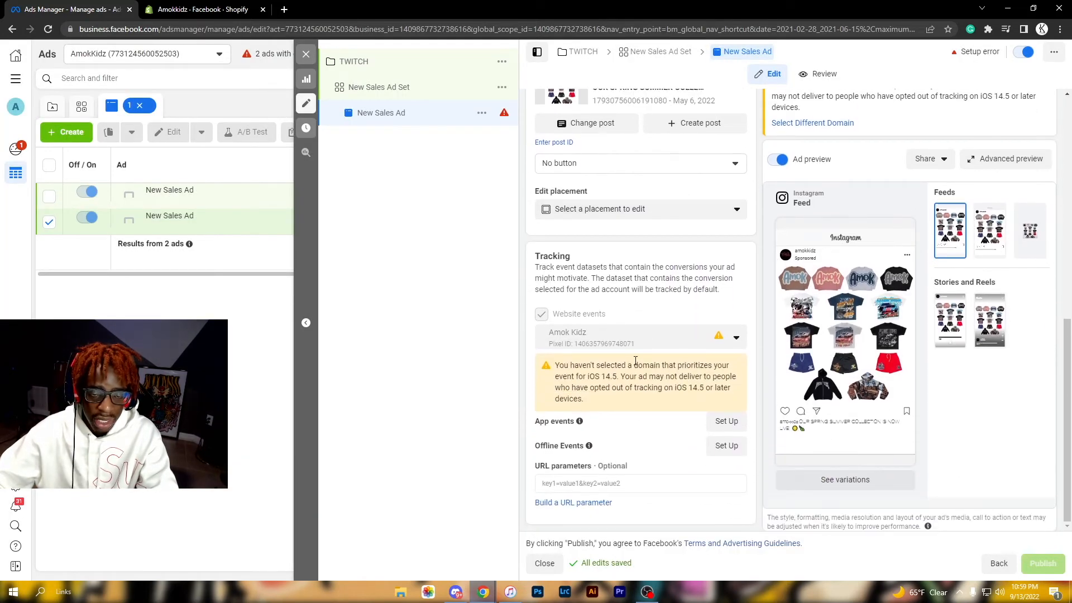
scroll(635, 361, "up", 4)
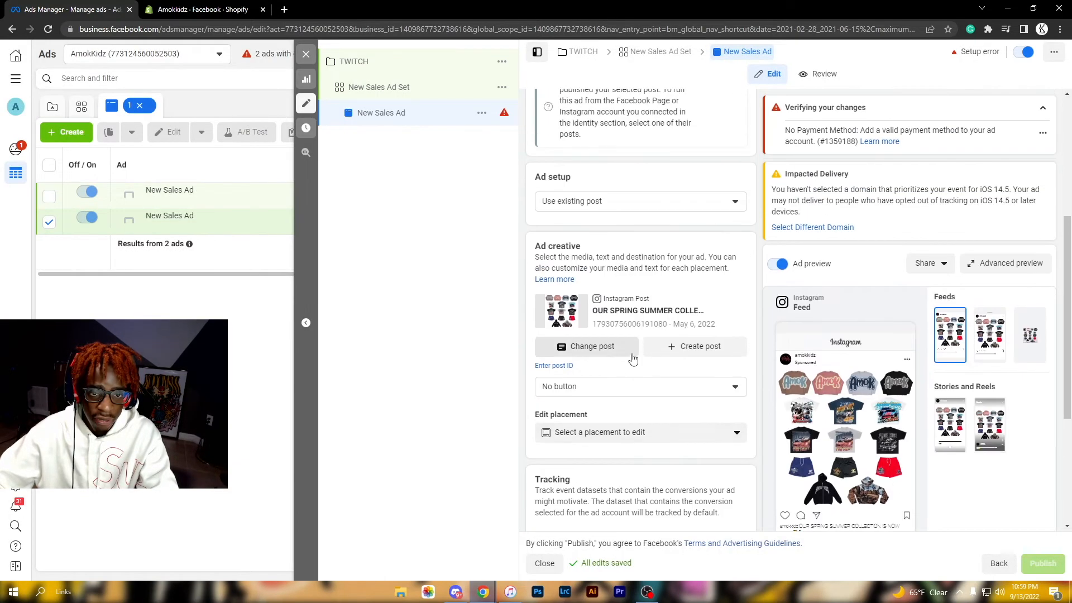
left_click(625, 432)
scroll(614, 386, "down", 3)
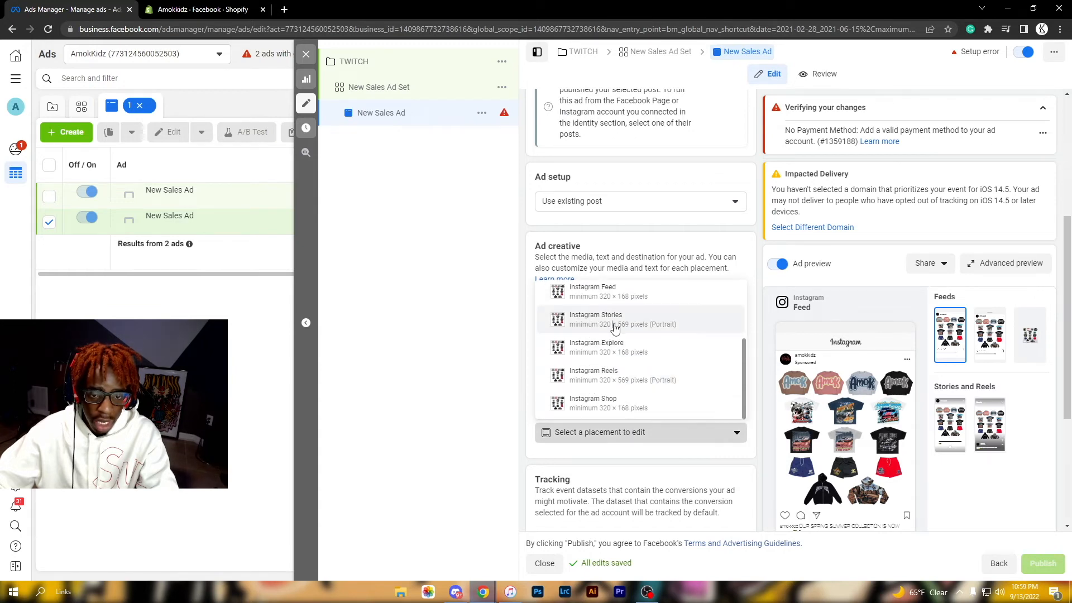
left_click(615, 328)
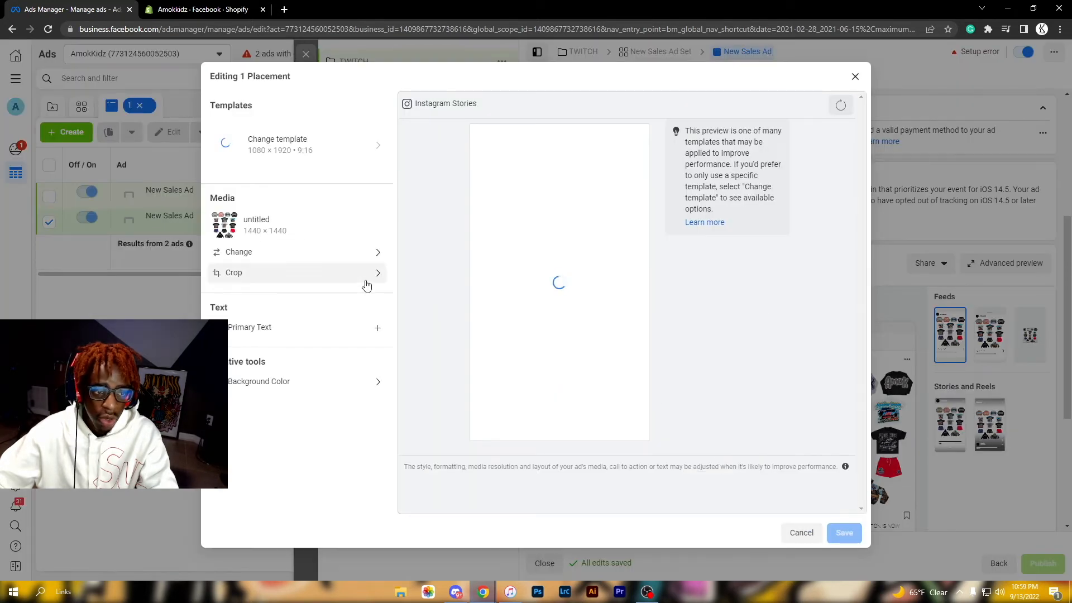
left_click(329, 328)
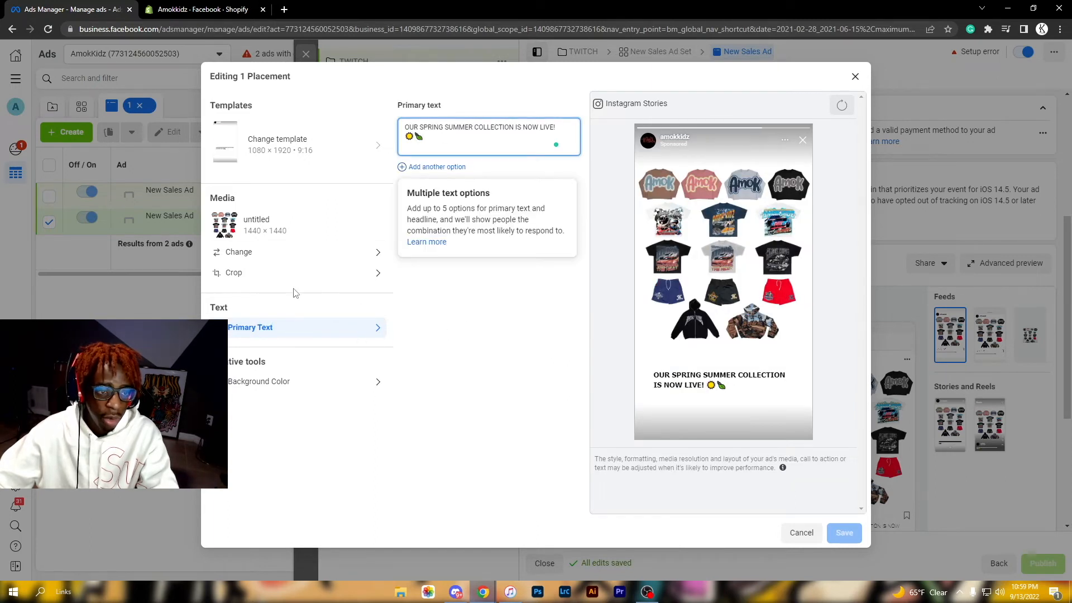
Step: Try dark grey and pink solid backgrounds and a light gradient for the Stories placement, and close the editor without saving
left_click(335, 392)
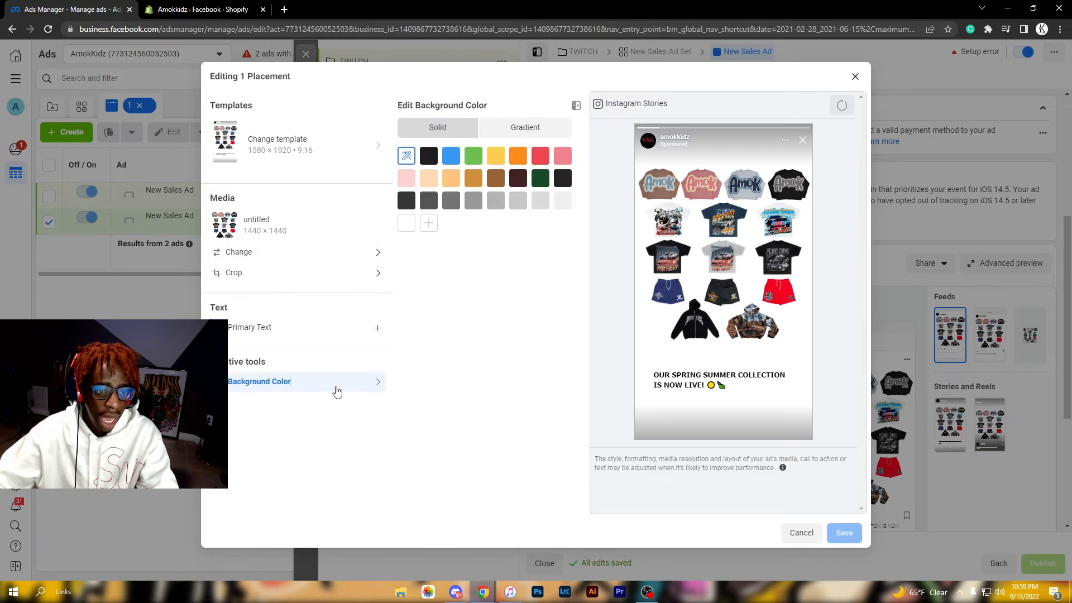
left_click(406, 201)
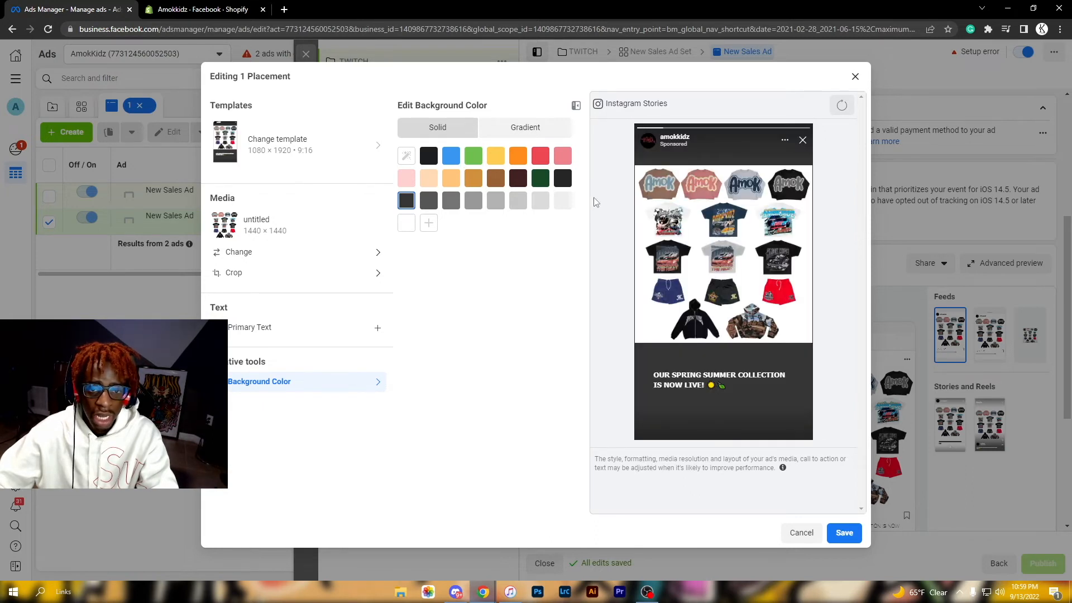
left_click(560, 150)
left_click(553, 130)
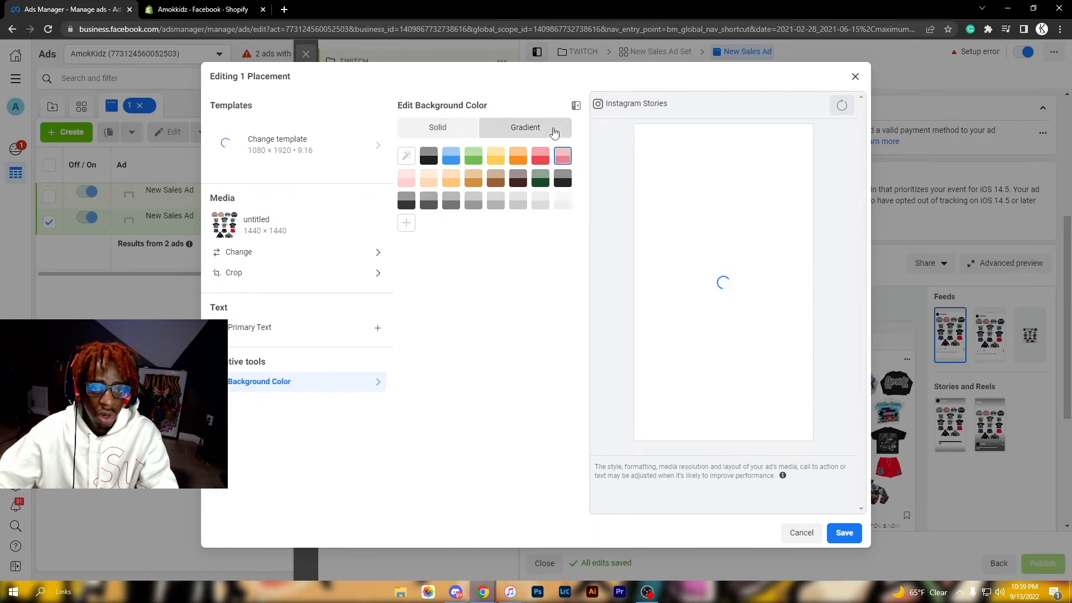
left_click(561, 202)
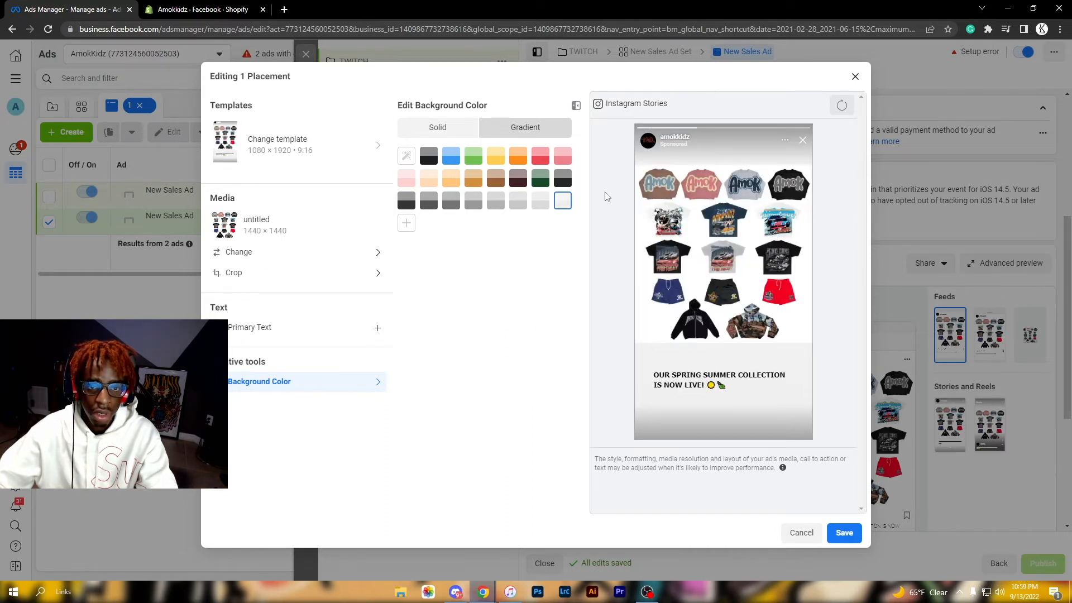
left_click(854, 77)
Step: Set the existing post's call to action to Shop now with amokkidz.com as the website URL
scroll(608, 313, "down", 2)
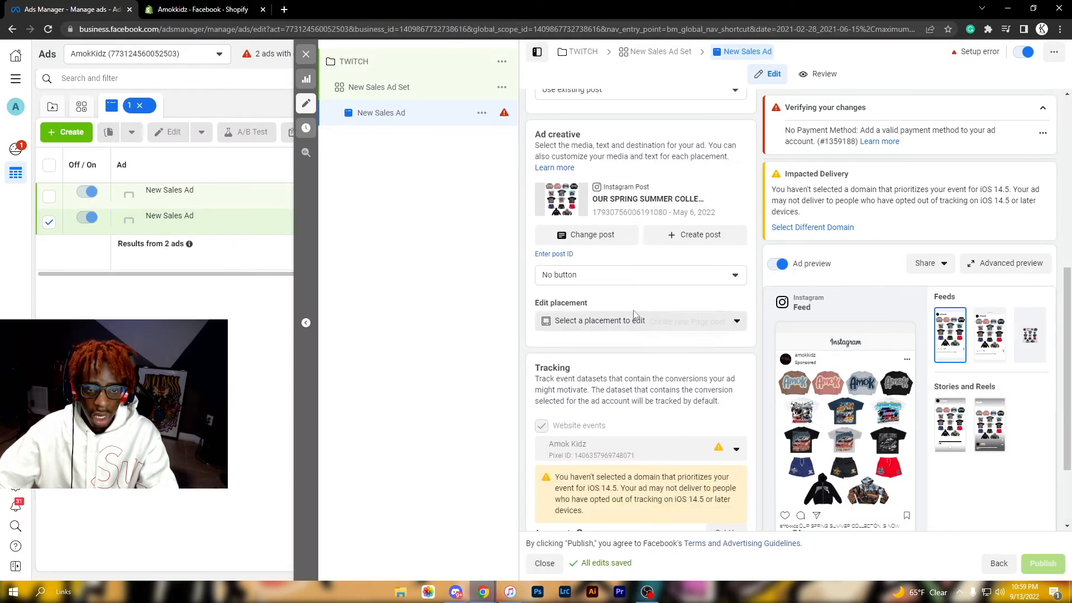
left_click(605, 278)
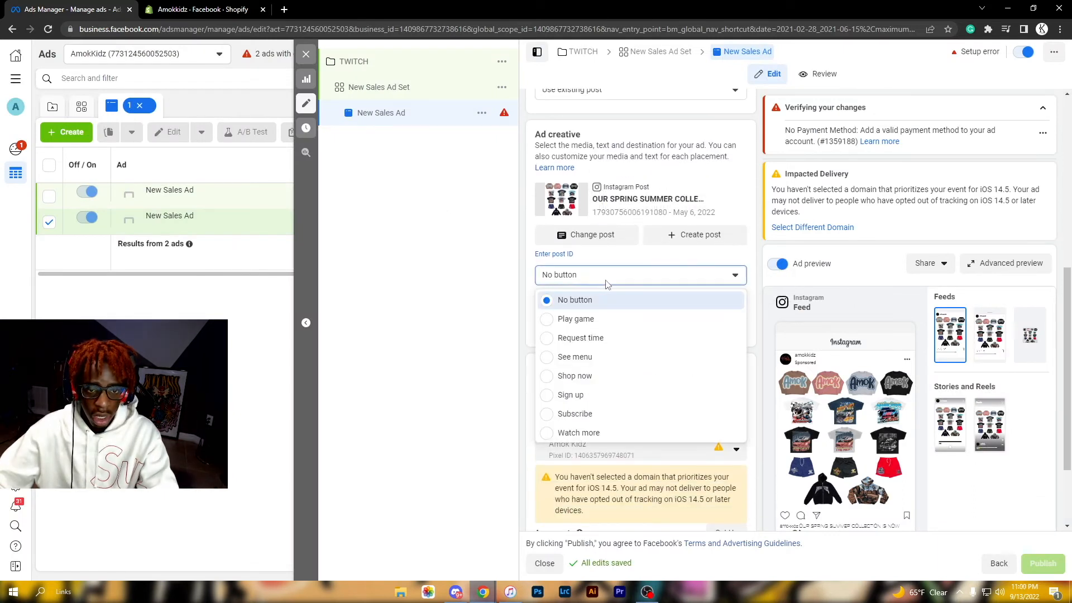
left_click(601, 375)
left_click(558, 288)
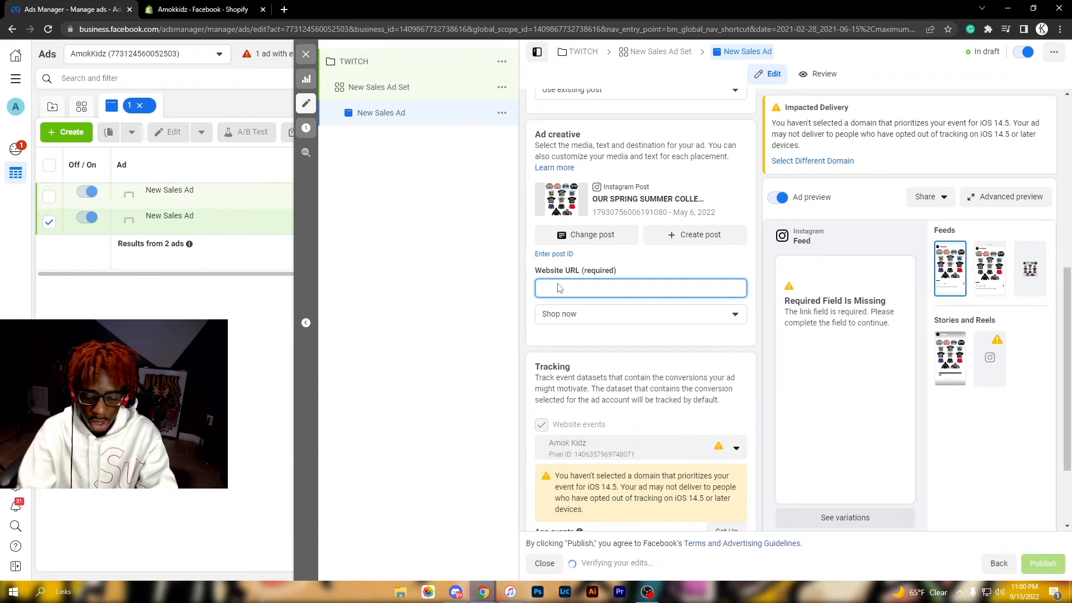
type("amokkidz.com")
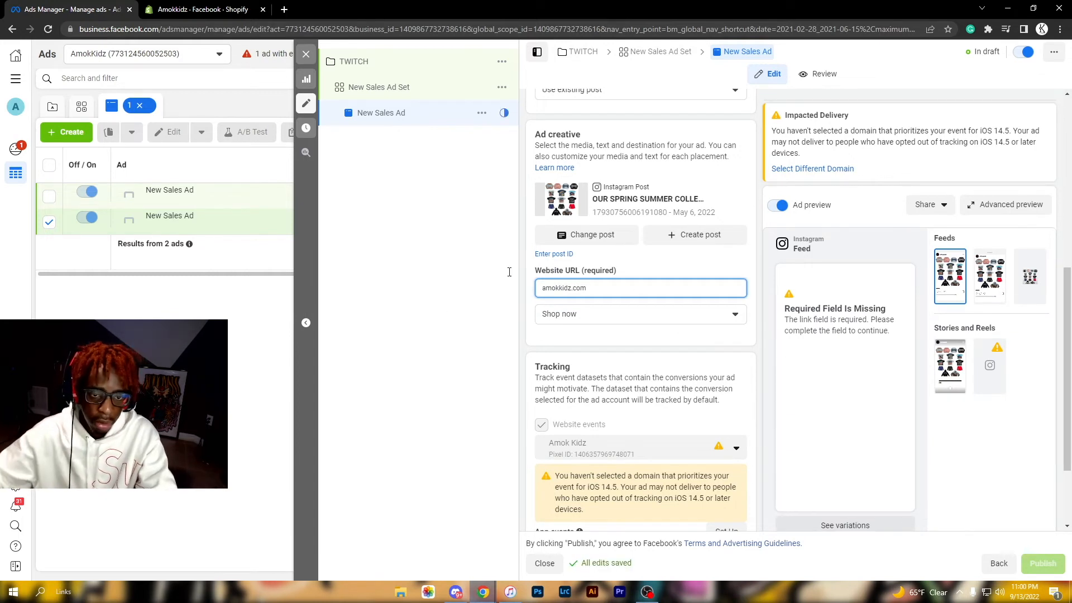
left_click(454, 322)
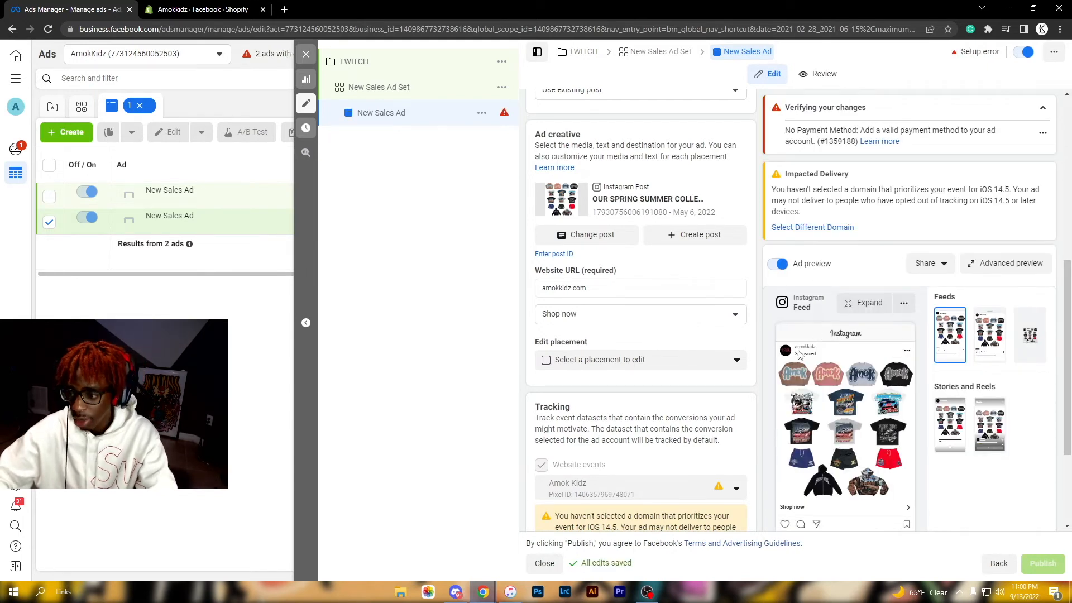
Step: Review the ad's identity, creative and tracking settings alongside the Instagram Feed preview with its Shop now link
scroll(798, 354, "down", 3)
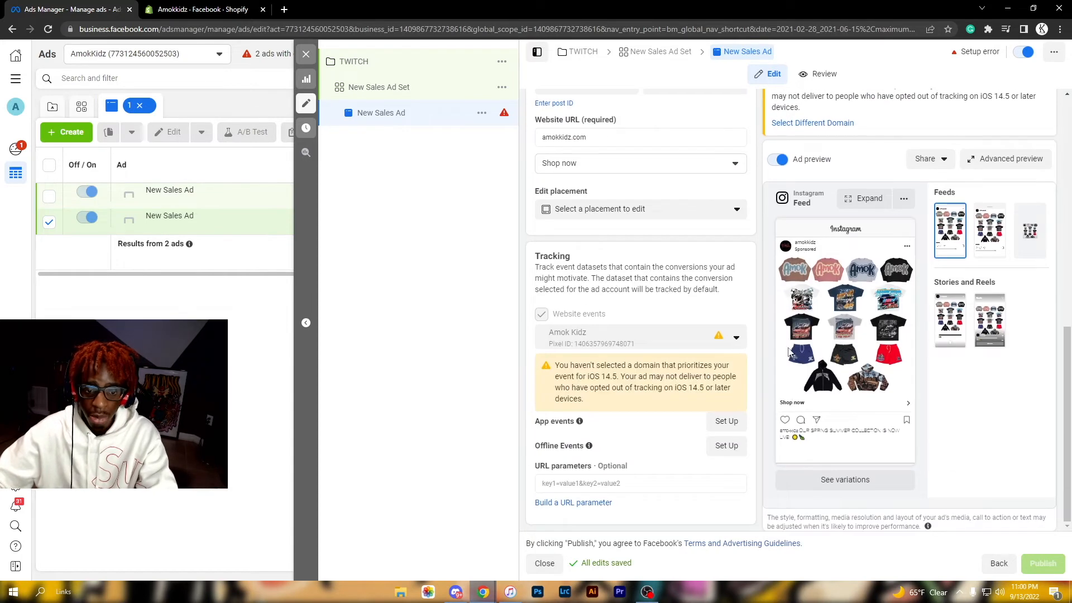
scroll(765, 380, "up", 6)
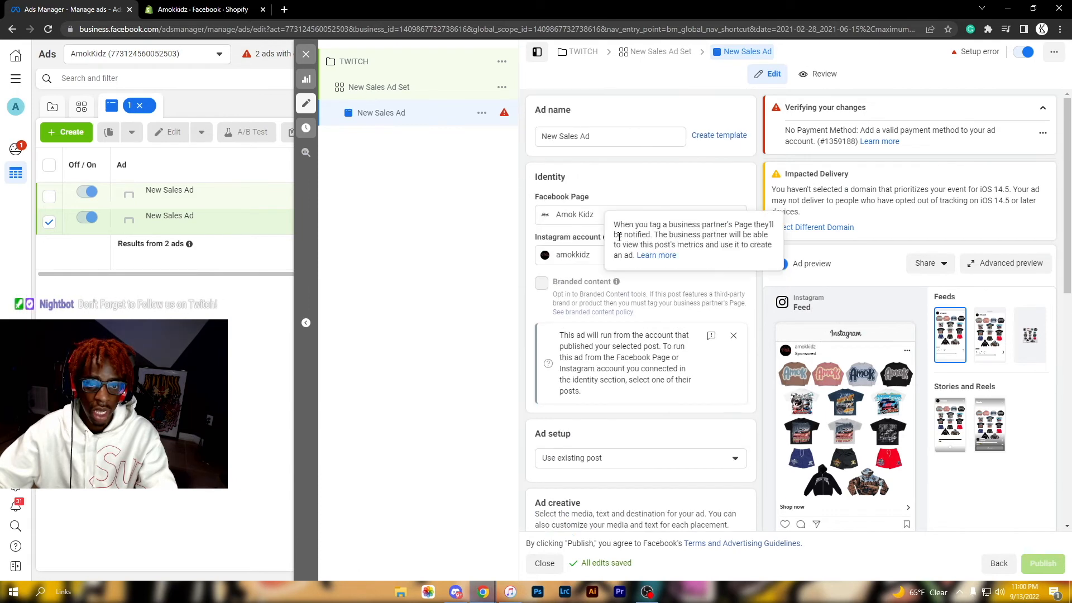
scroll(675, 312, "down", 8)
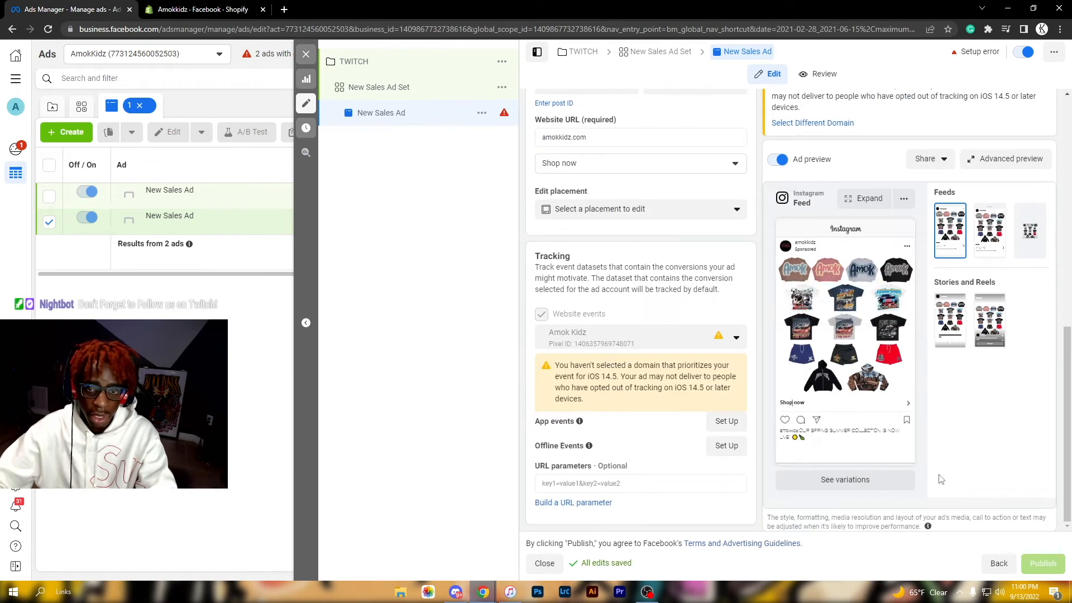
scroll(900, 346, "up", 5)
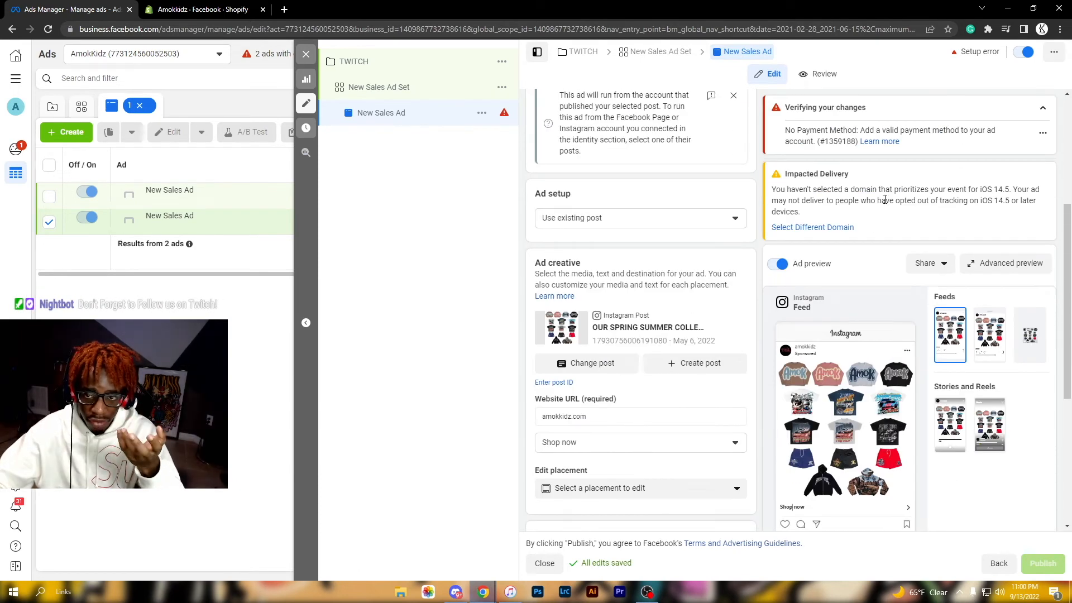
scroll(884, 206, "down", 5)
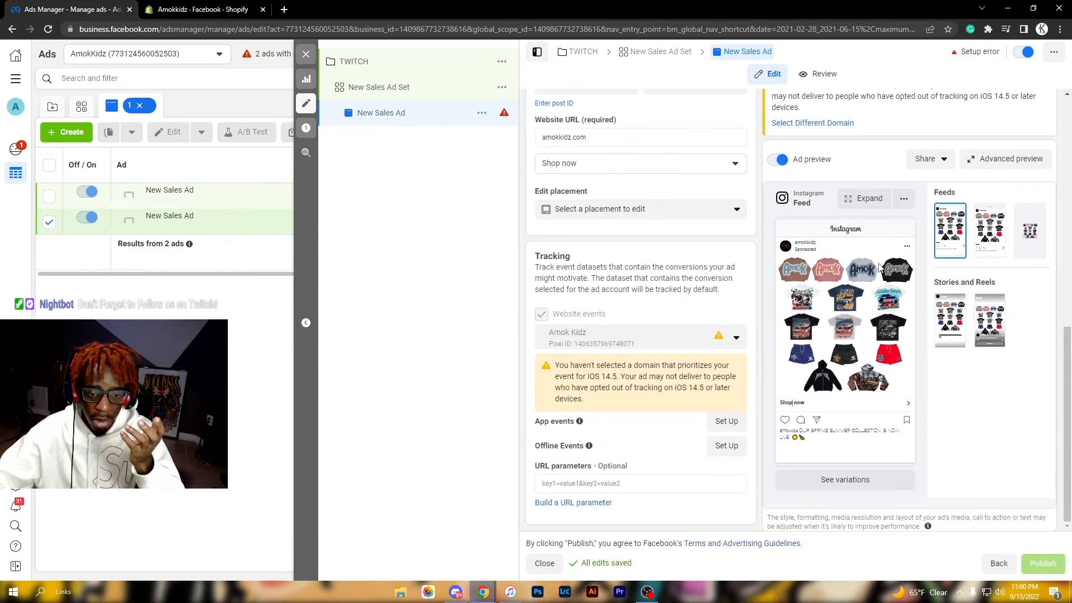
mouse_move(1033, 565)
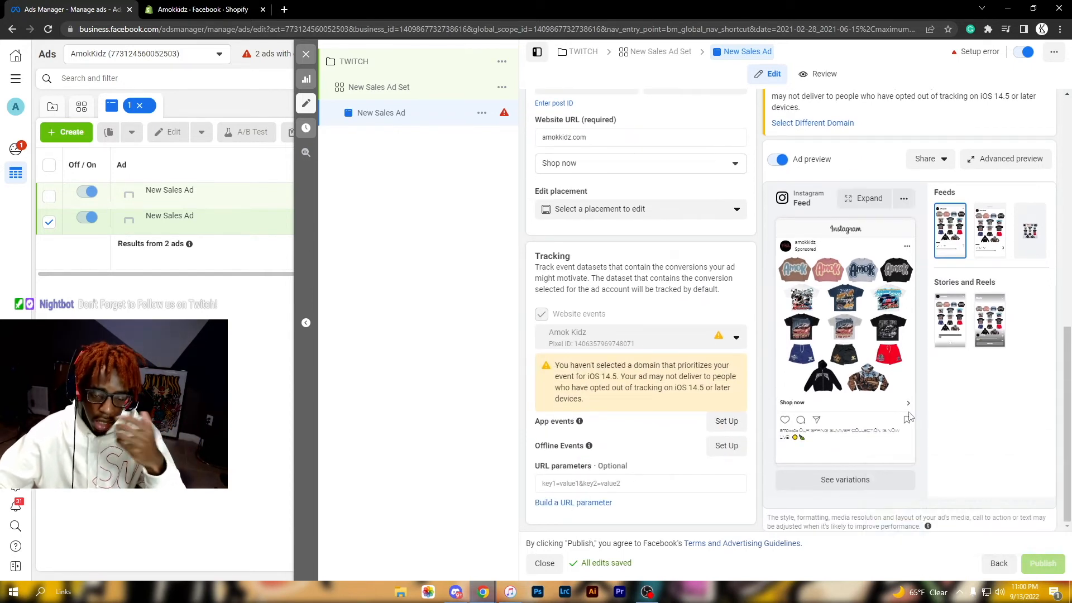
scroll(657, 371, "up", 5)
scroll(657, 371, "up", 4)
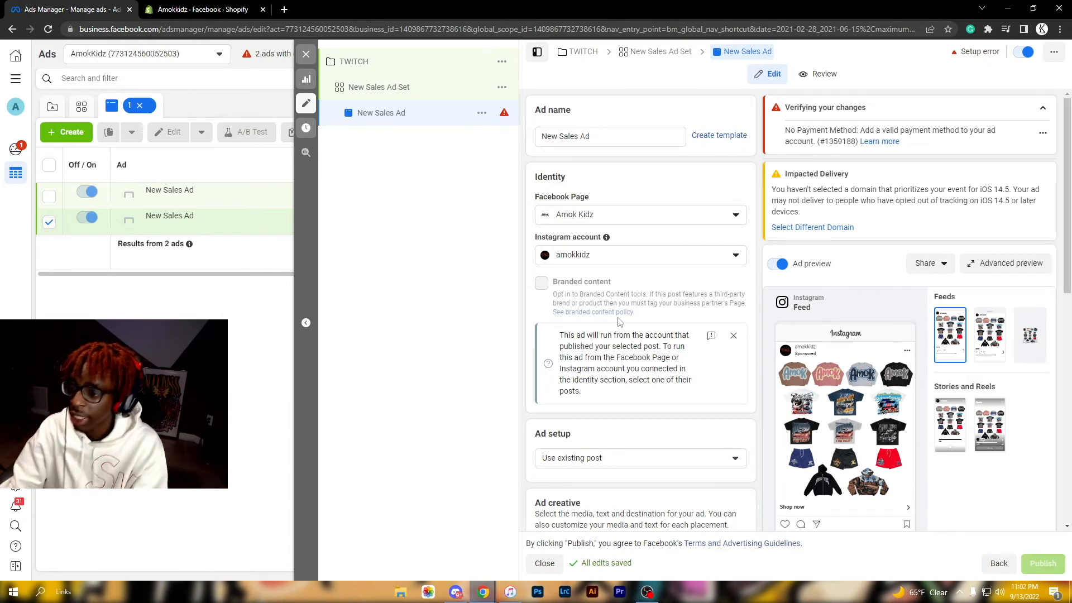
mouse_move(861, 301)
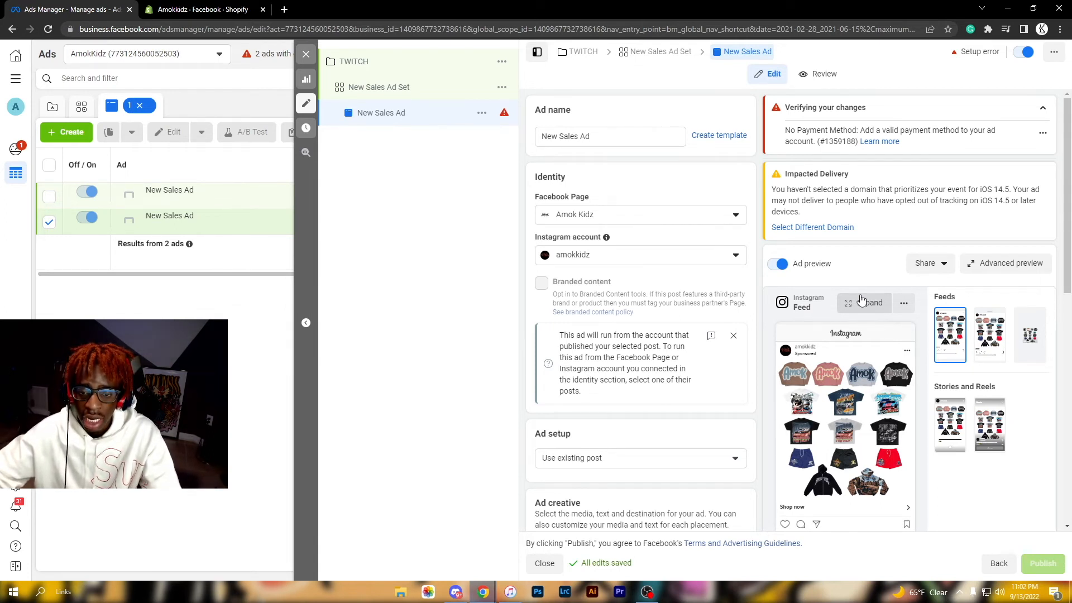
scroll(797, 380, "down", 2)
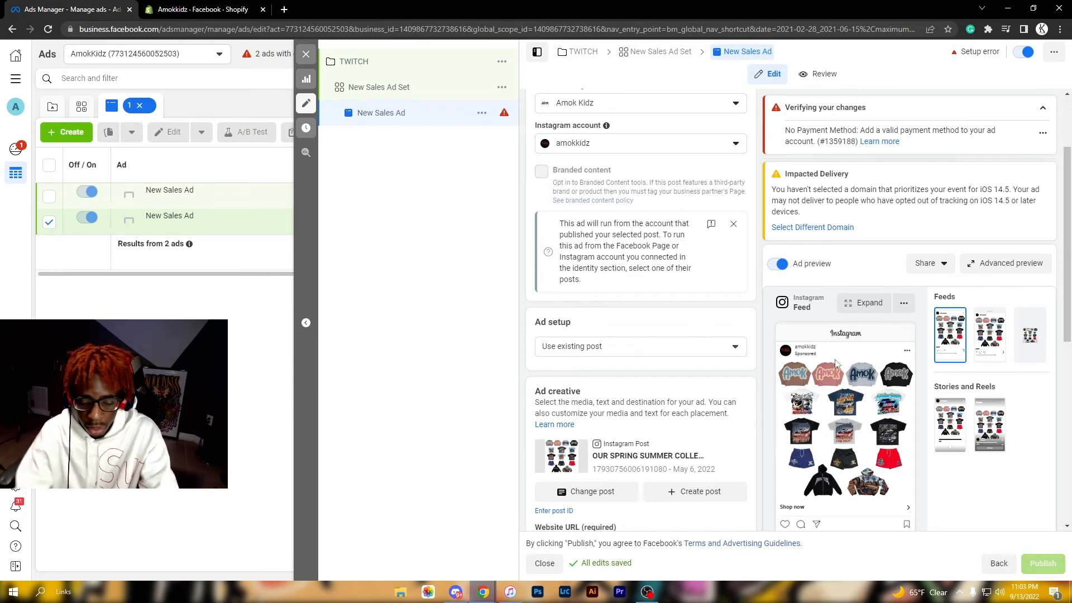
Step: Open the halfevilco Instagram profile in a new browser tab
key("ctrl+t")
type("halfev")
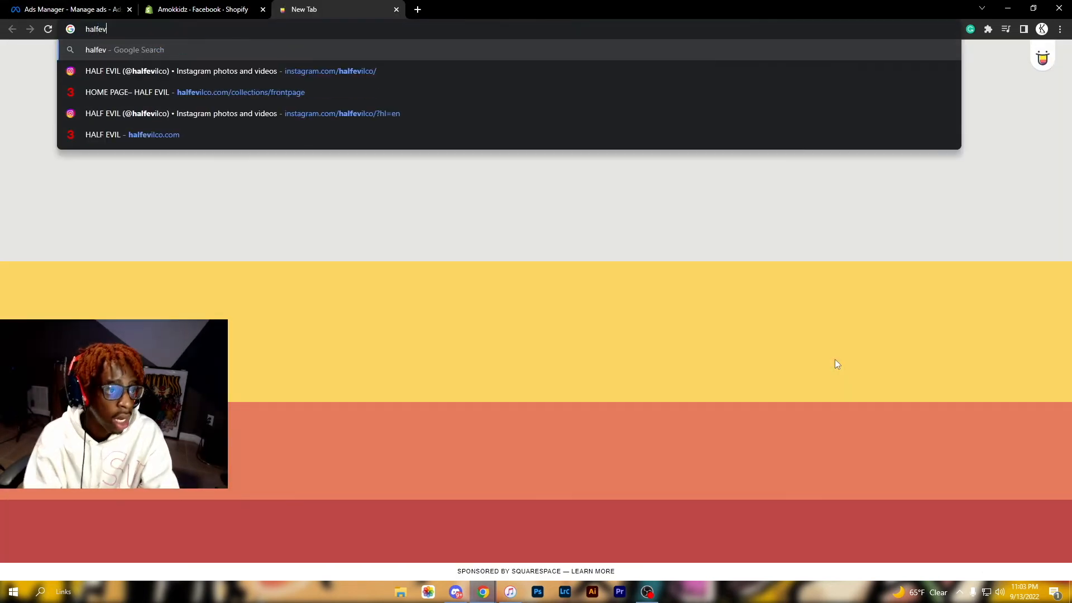
key("Down")
key("Return")
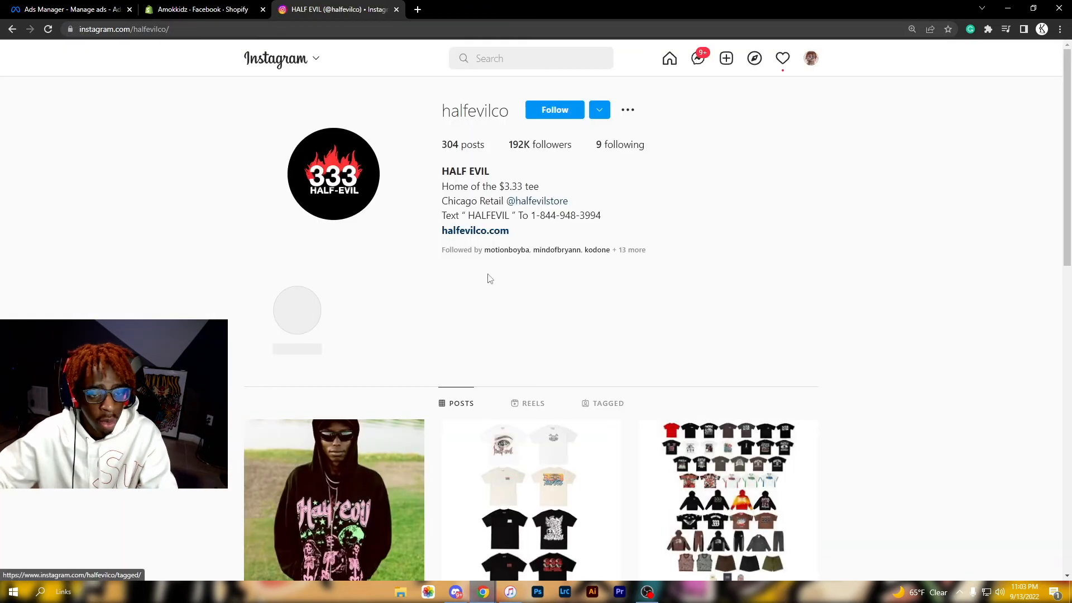
Step: Browse the profile's posts and view the A Night of Terror zip-up hoodie post as a product photo example
scroll(486, 277, "down", 7)
scroll(700, 269, "down", 4)
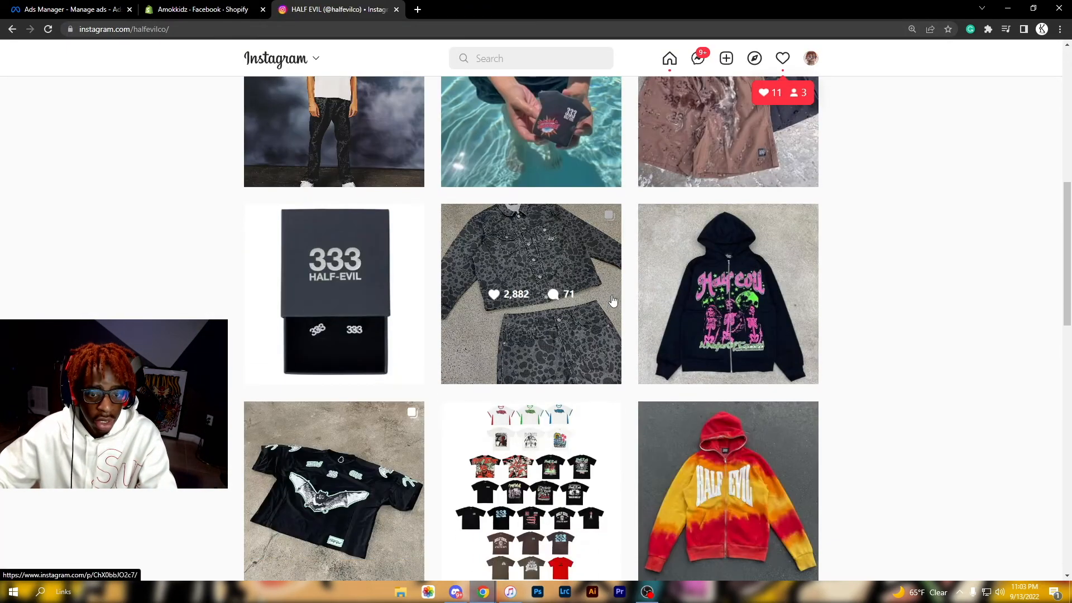
left_click(648, 368)
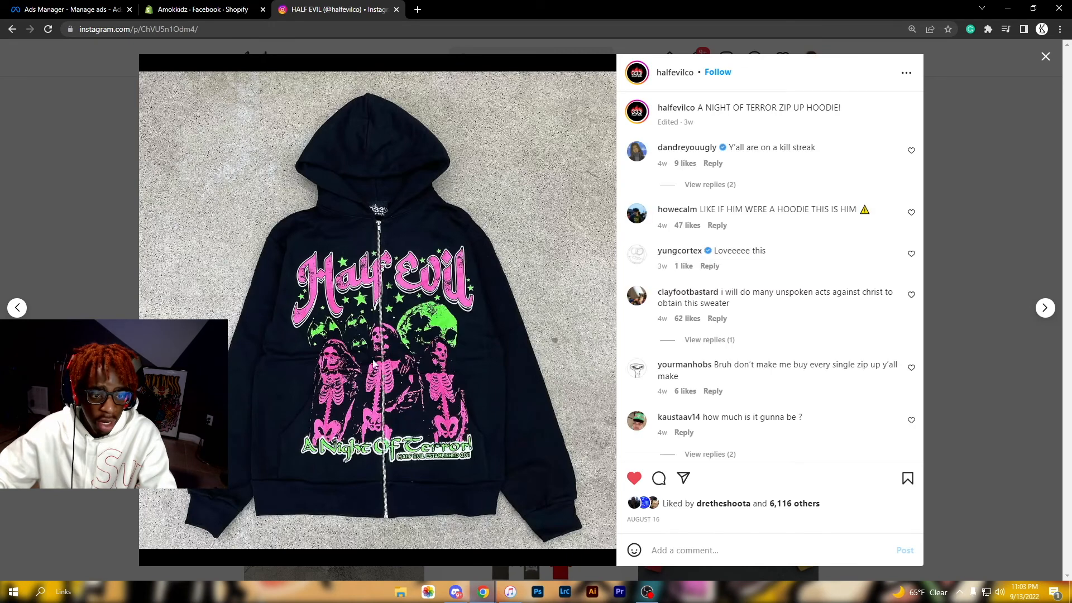
left_click(137, 157)
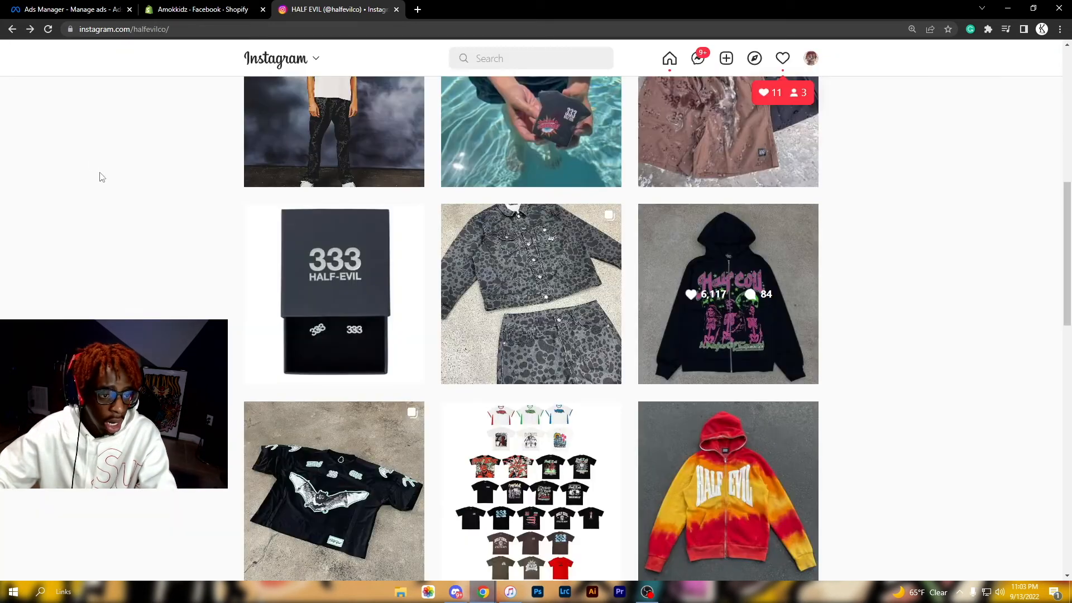
Step: View the Forever With You UV ink tee and Always Watching all-over-print tee posts, and browse the surrounding product photos
scroll(473, 267, "down", 4)
scroll(473, 267, "down", 4)
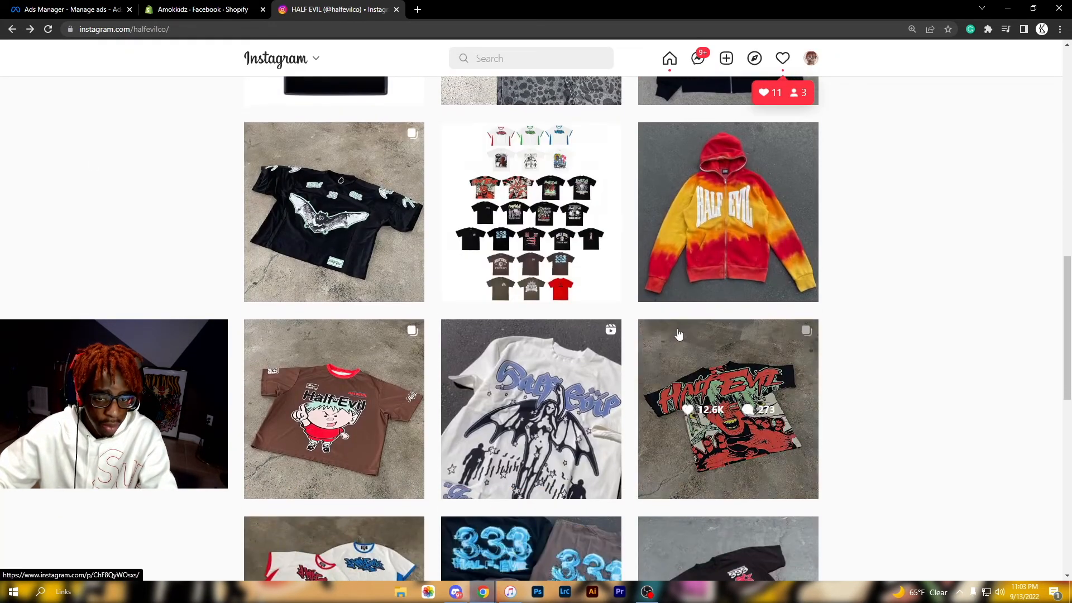
left_click(591, 268)
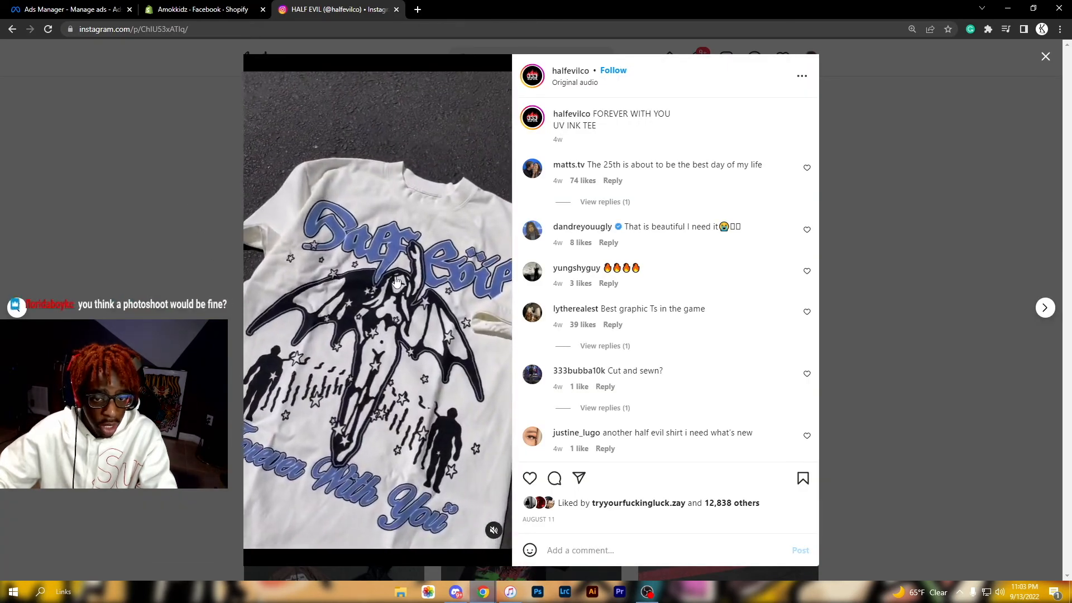
left_click(187, 219)
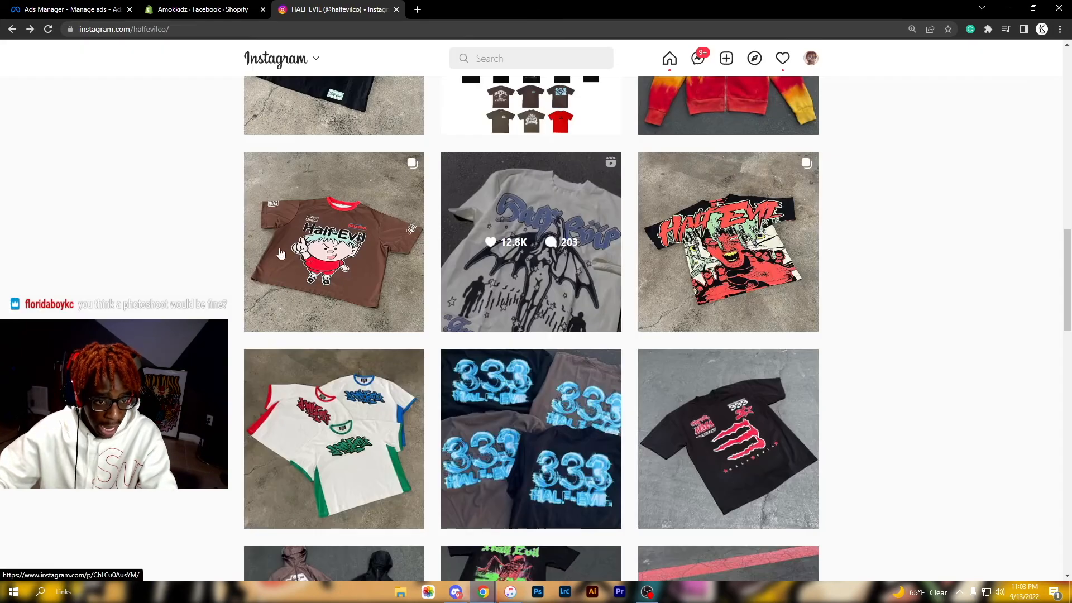
left_click(654, 276)
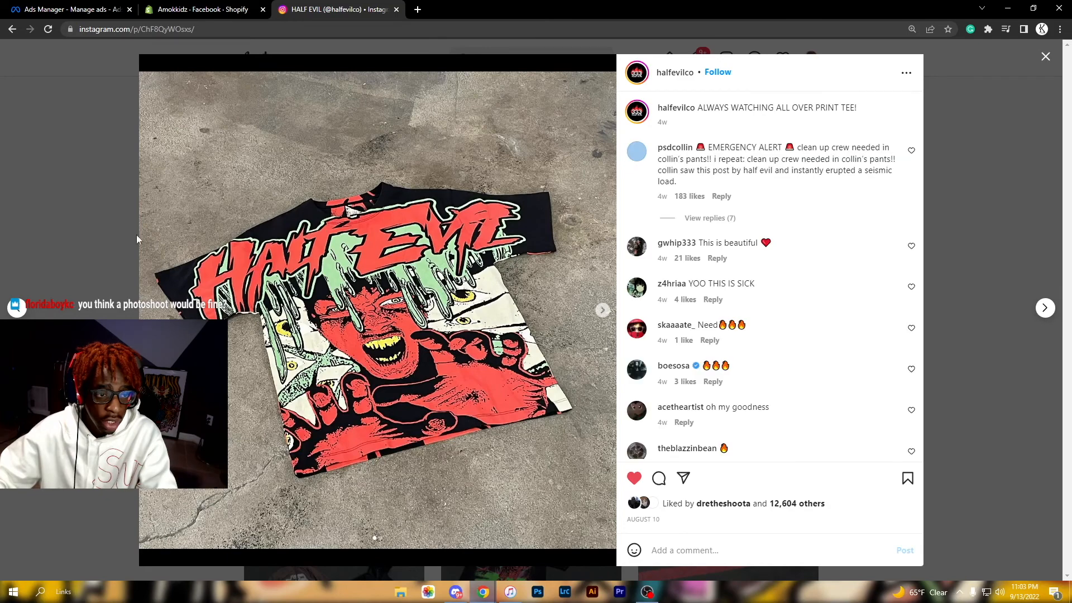
left_click(136, 234)
scroll(640, 366, "down", 5)
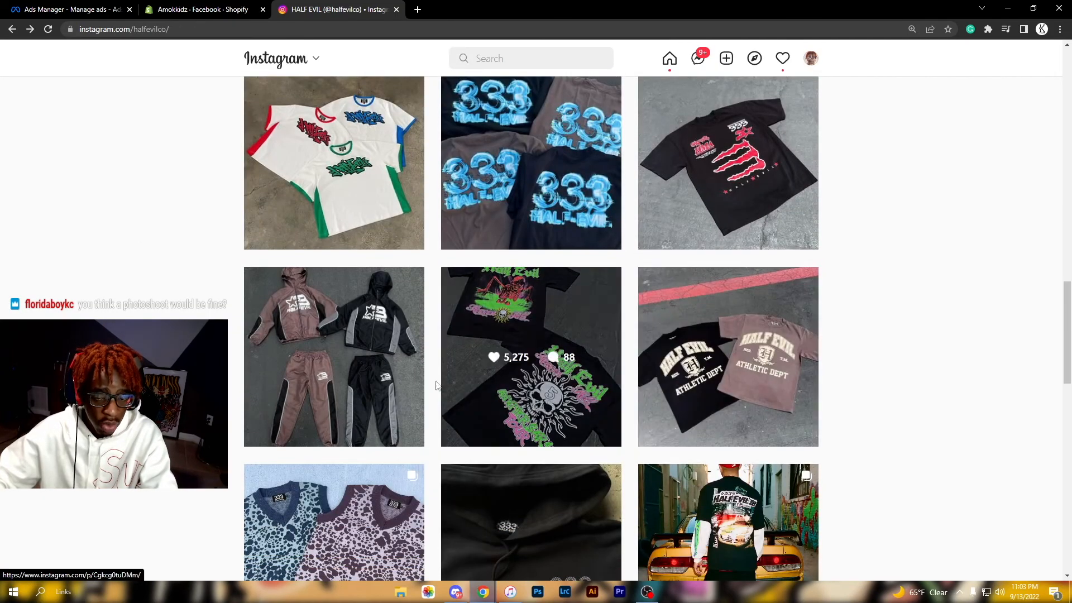
scroll(346, 363, "up", 1)
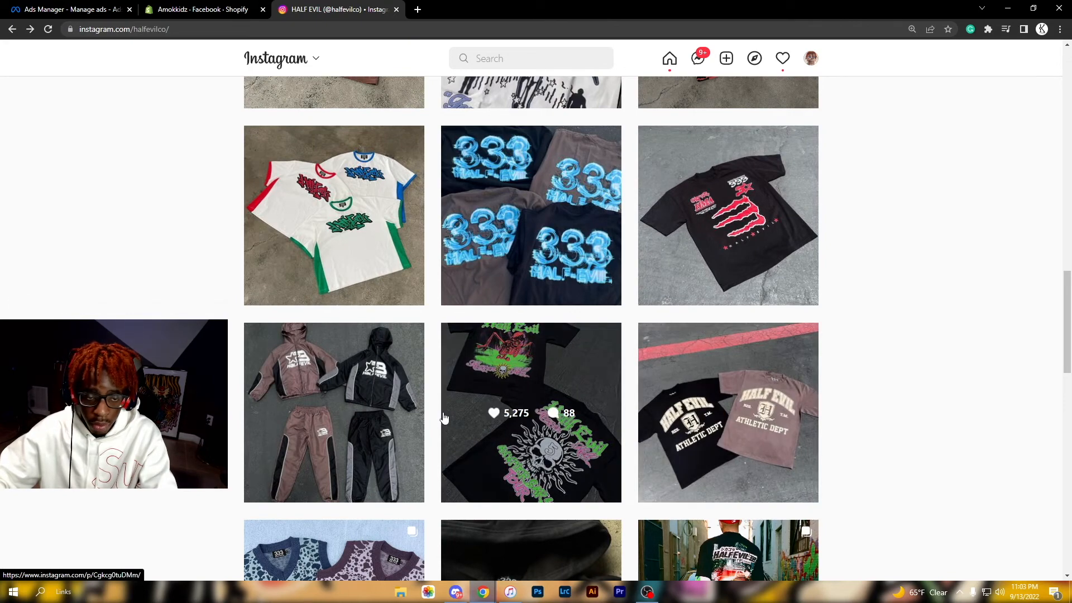
scroll(455, 410, "up", 3)
scroll(466, 398, "up", 4)
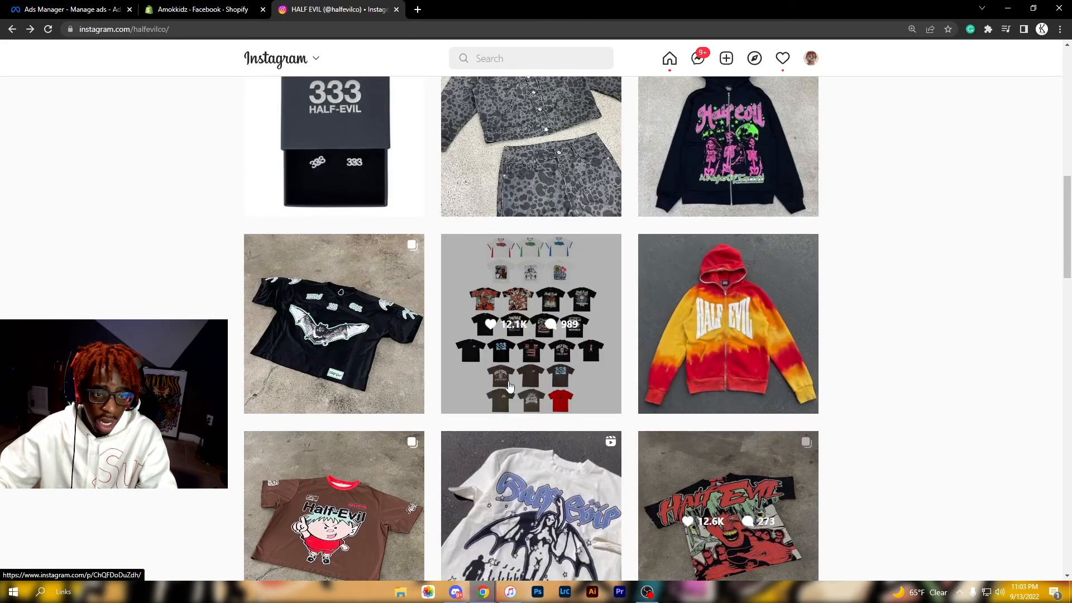
Step: Look further down the profile's grid and view the flame tees post showing two overlapping T-shirts
scroll(509, 385, "down", 14)
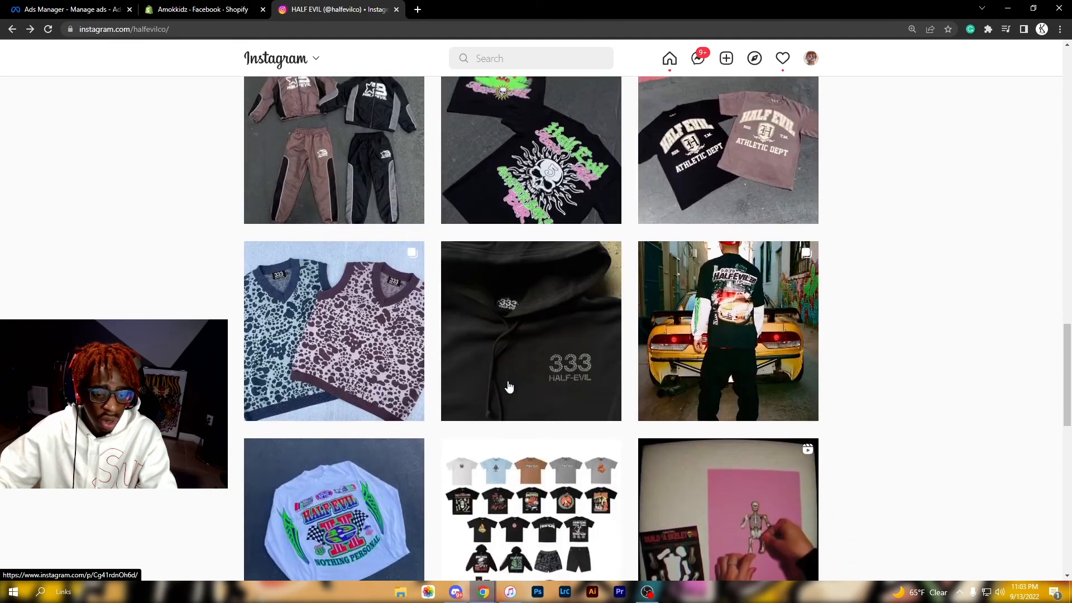
scroll(508, 385, "down", 2)
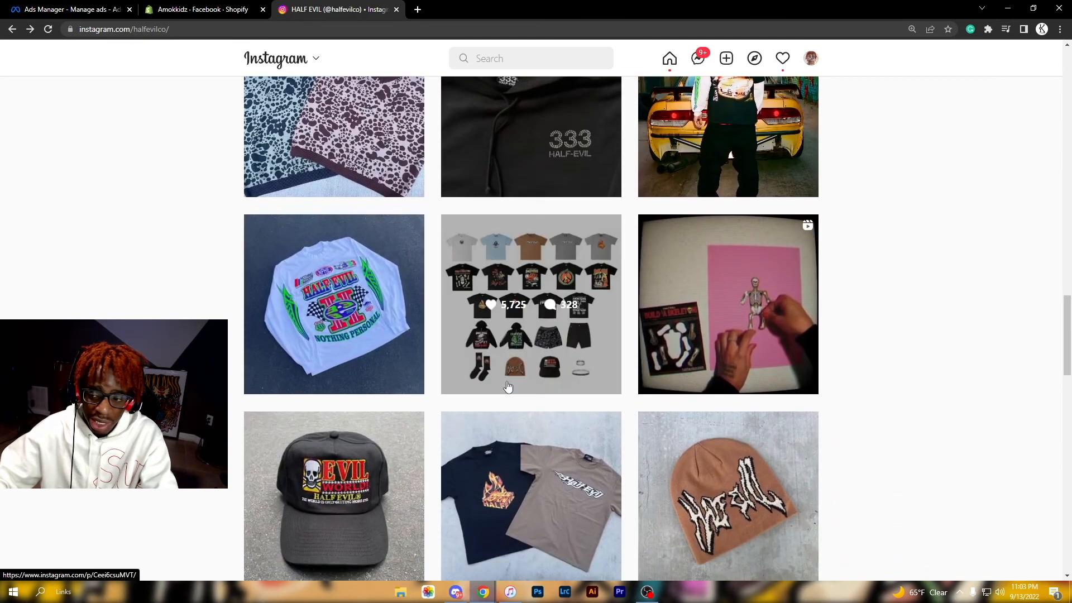
scroll(534, 413, "down", 3)
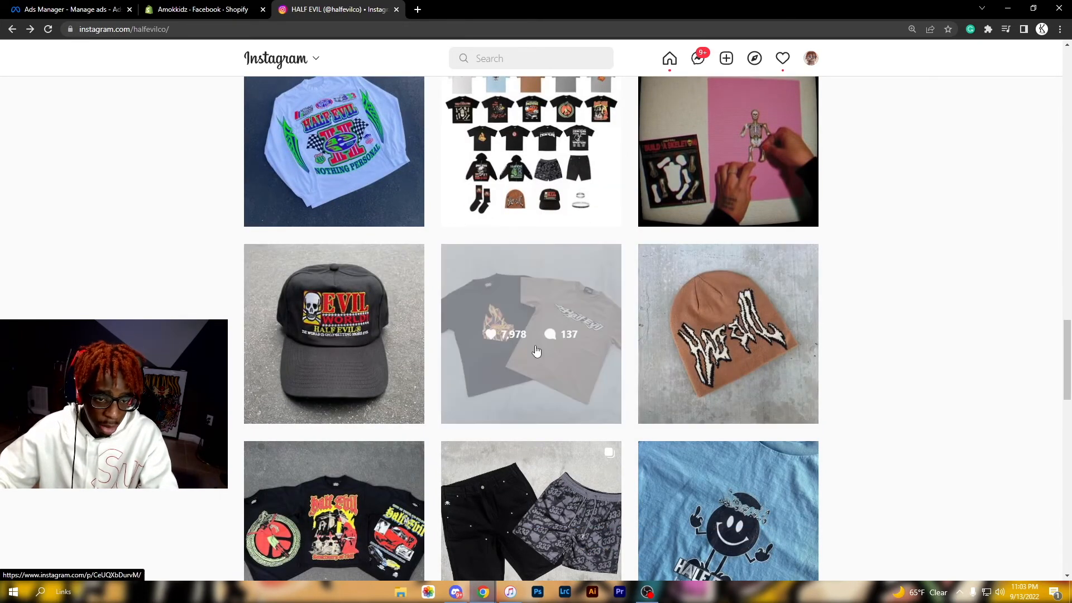
left_click(536, 350)
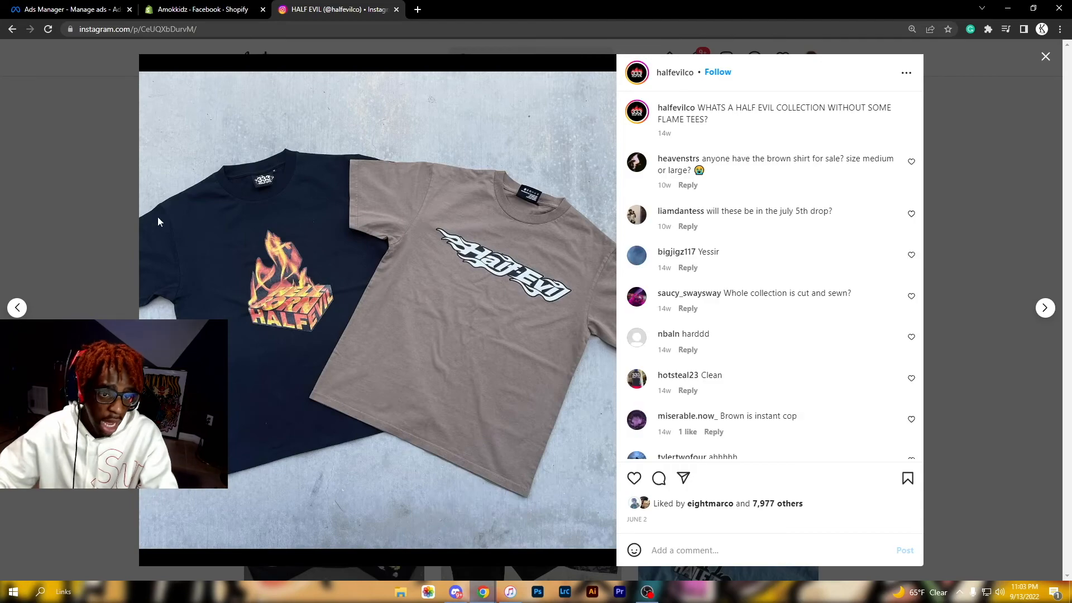
Step: Browse the older tee, hoodie and accessory photos and view the Half Evil Hockey Team Reapers jersey post
scroll(347, 289, "down", 4)
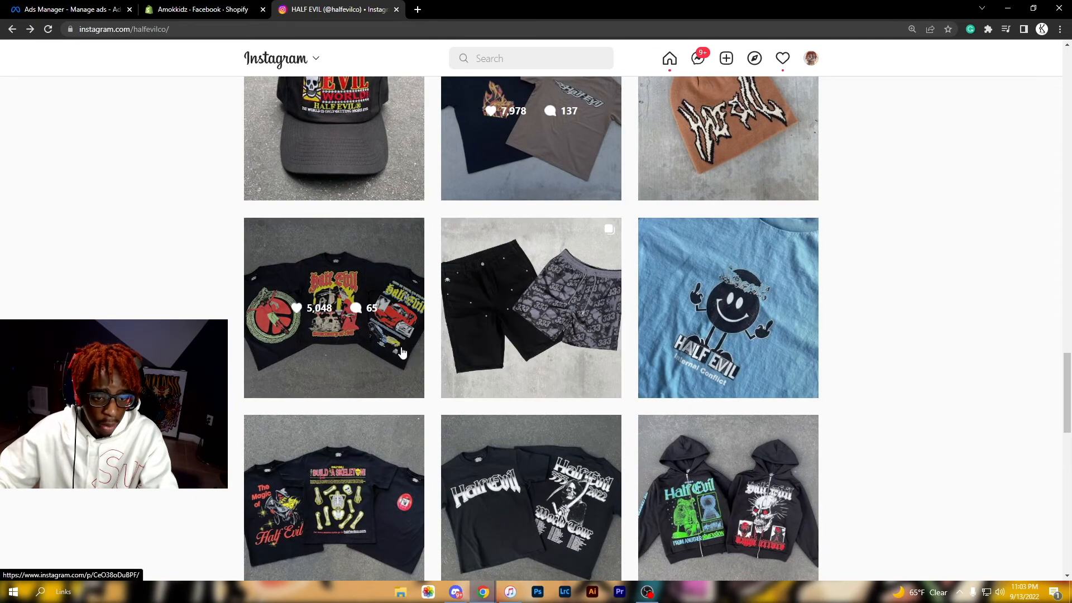
scroll(692, 424, "down", 3)
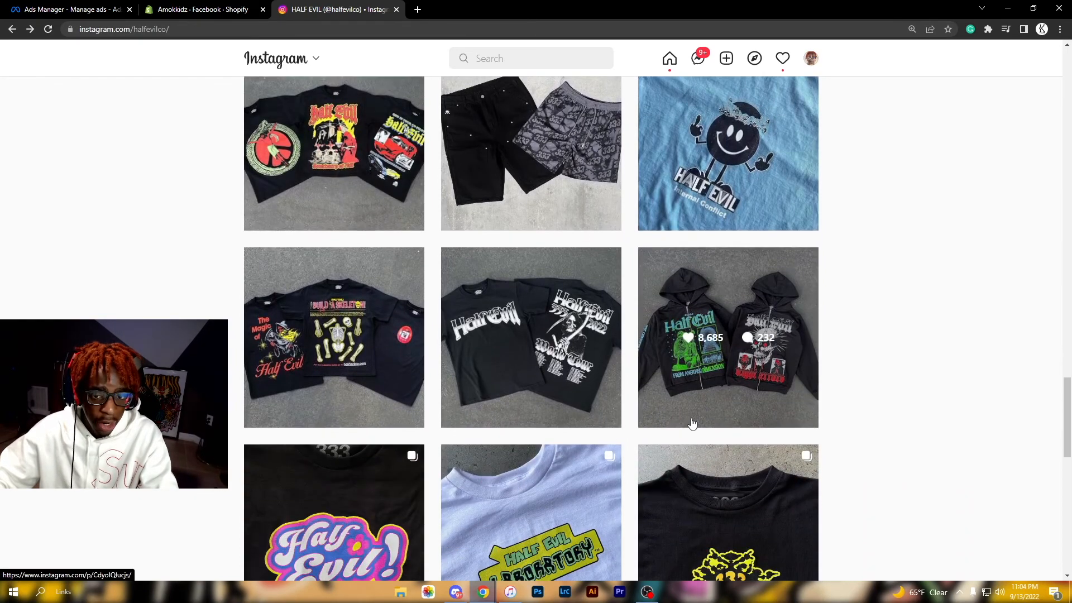
scroll(685, 395, "down", 5)
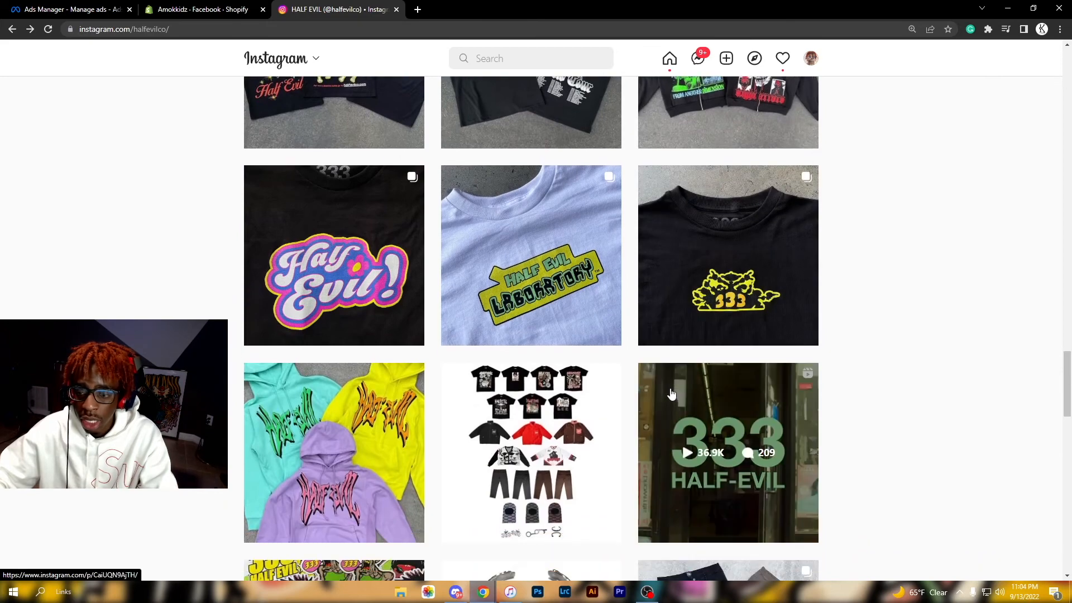
scroll(488, 411, "up", 3)
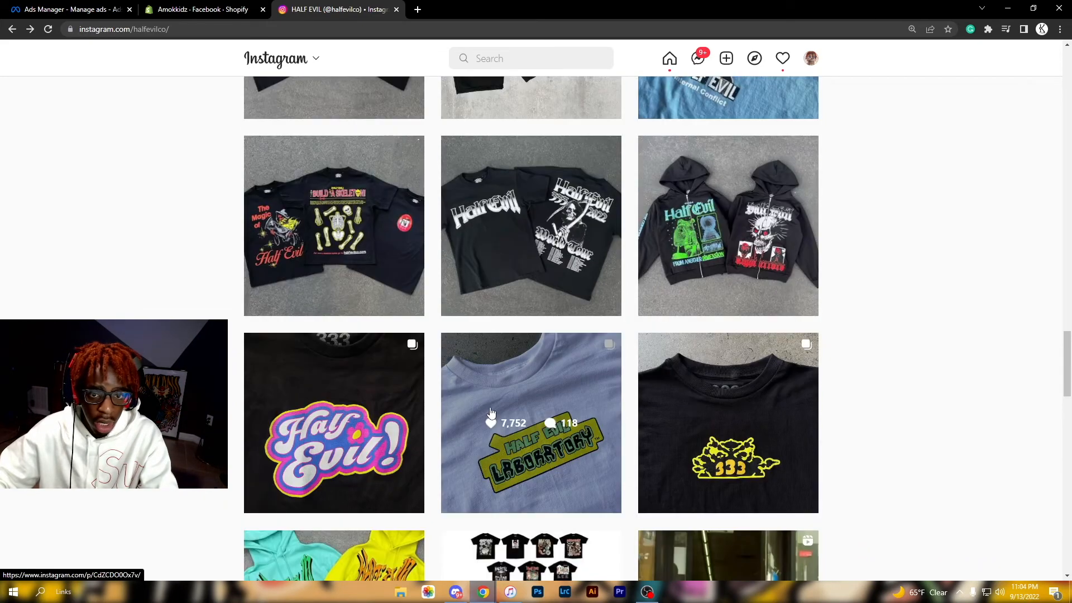
scroll(502, 408, "up", 2)
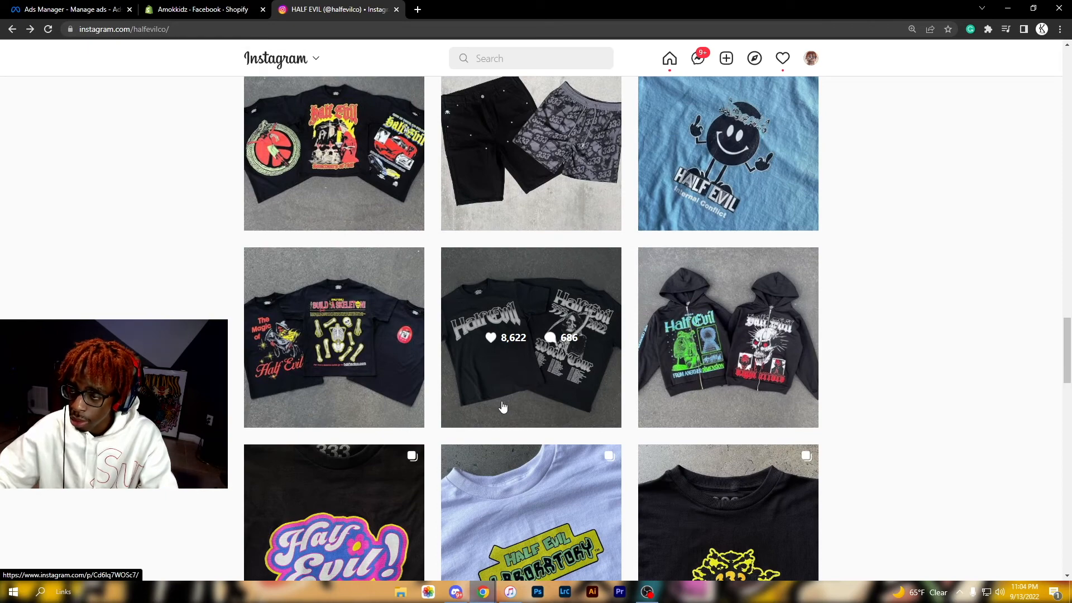
scroll(503, 407, "down", 9)
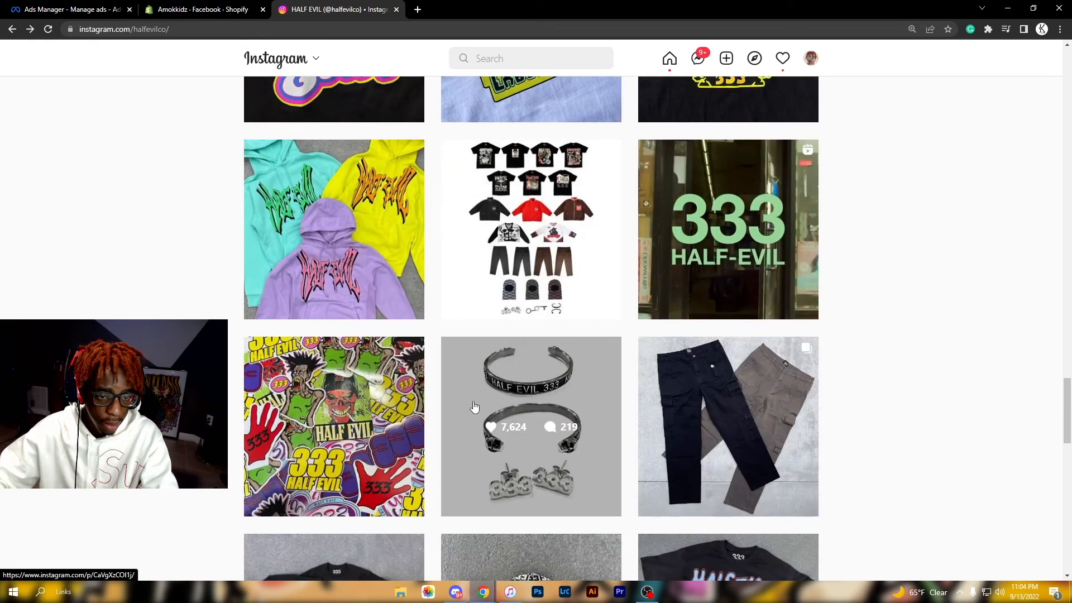
scroll(473, 406, "down", 7)
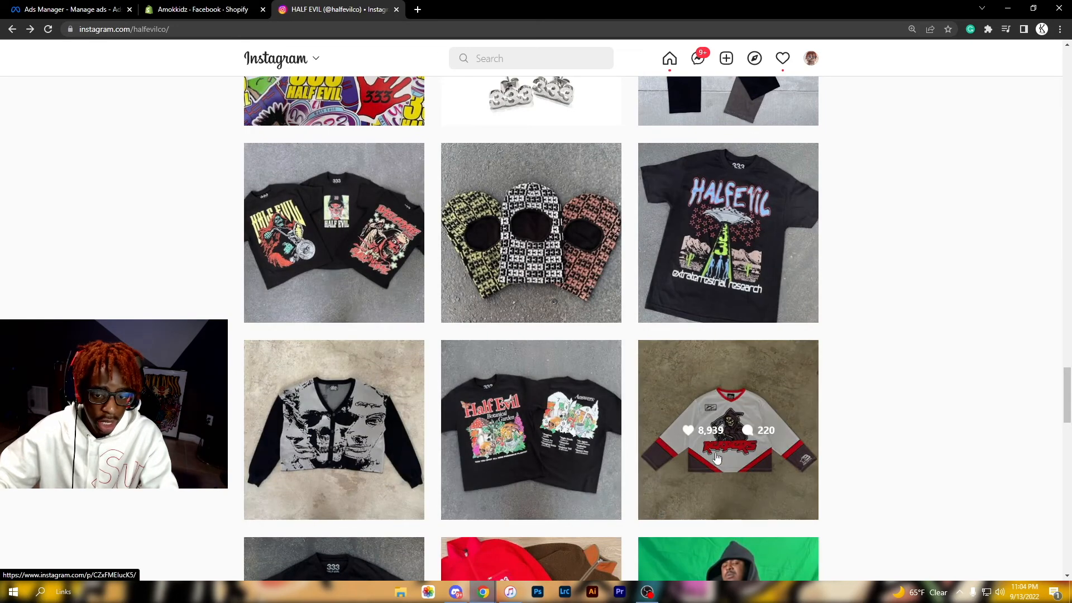
scroll(503, 398, "down", 1)
scroll(503, 397, "down", 3)
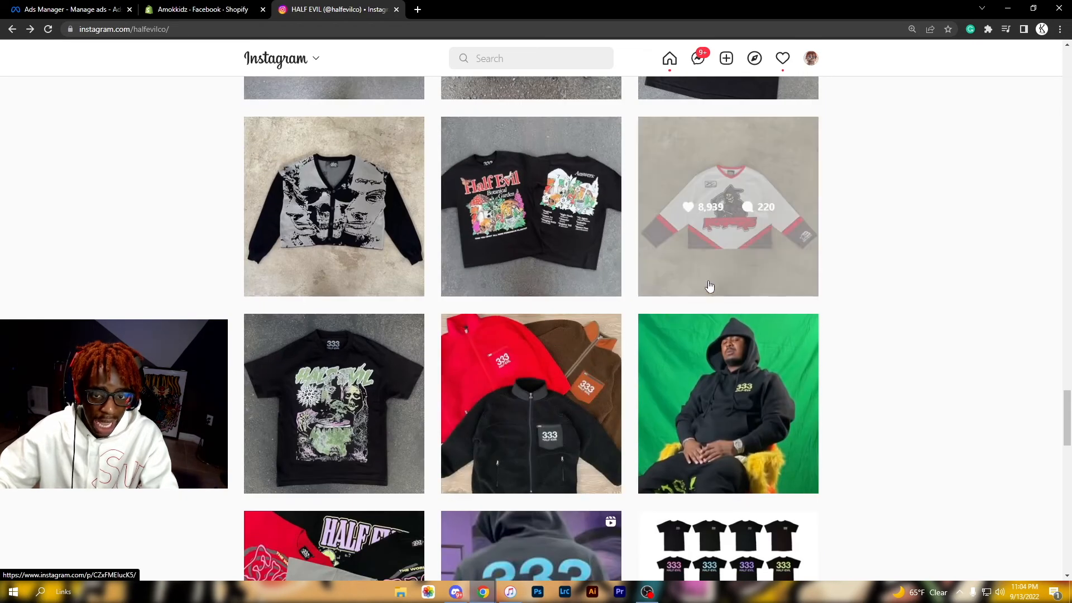
left_click(709, 287)
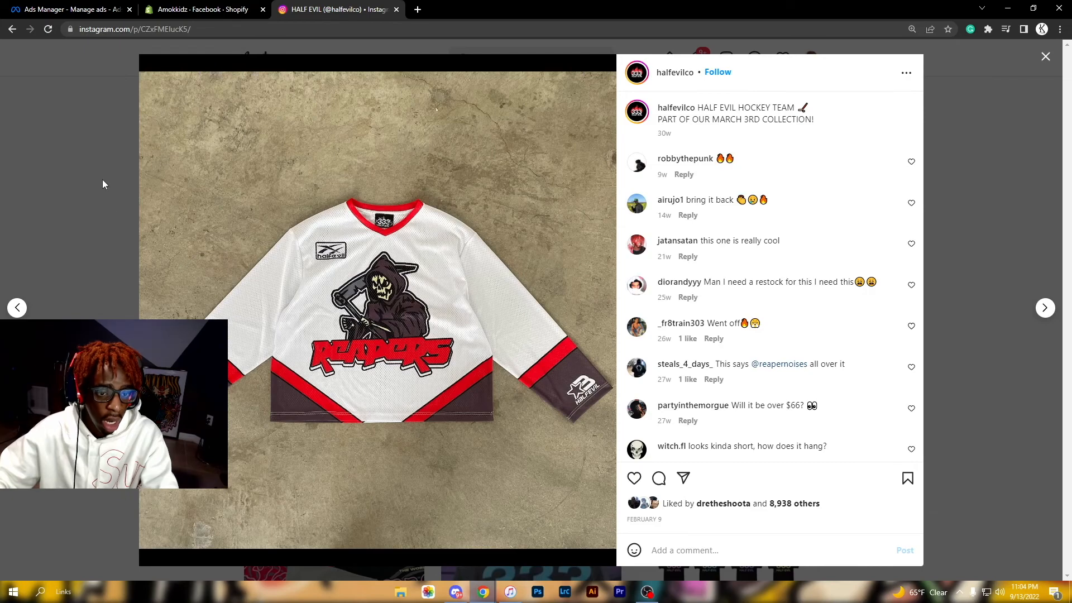
left_click(102, 179)
Step: Examine the oldest loaded product and model photos, and return to the start of the halfevilco profile
scroll(337, 306, "down", 4)
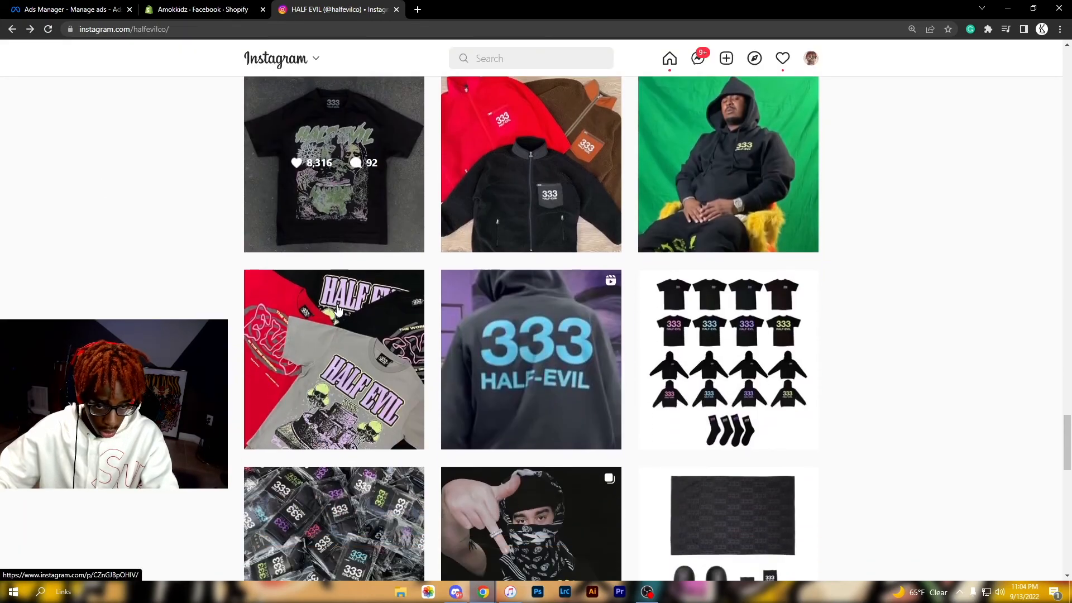
scroll(337, 307, "down", 2)
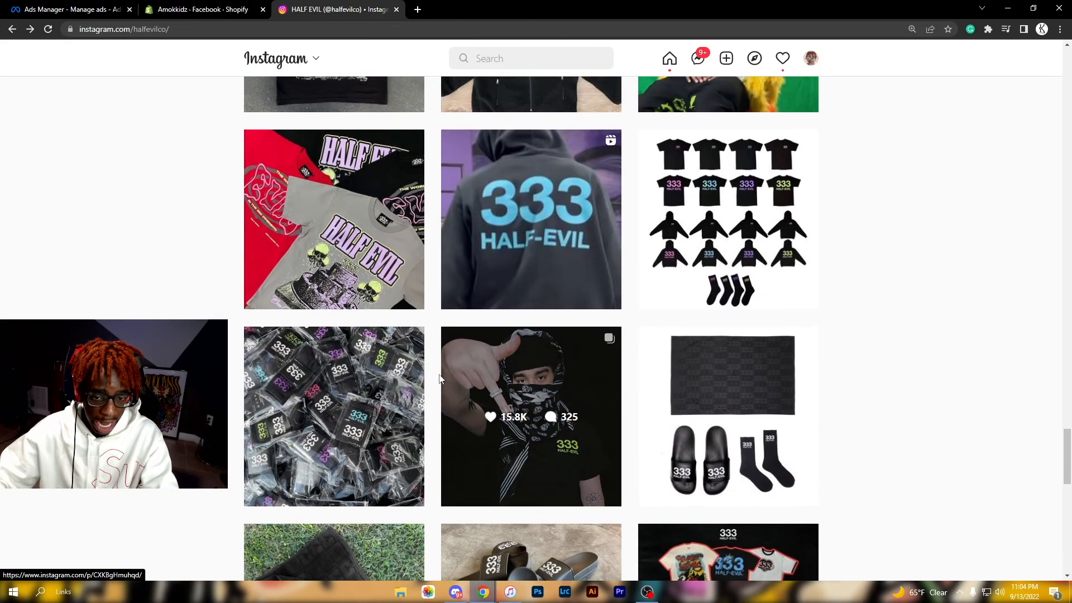
scroll(439, 378, "down", 20)
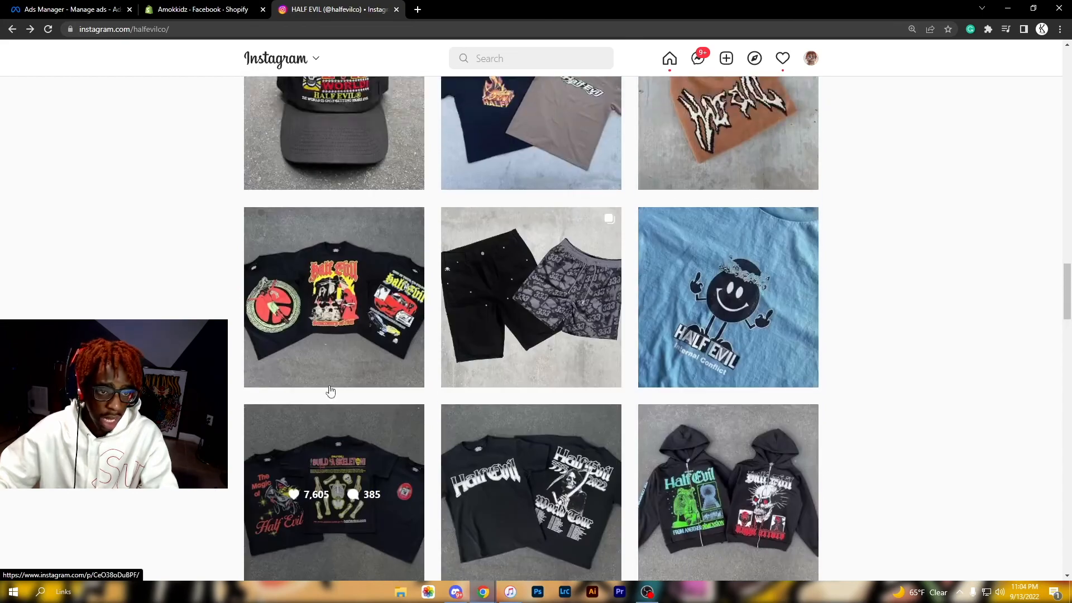
scroll(329, 385, "up", 20)
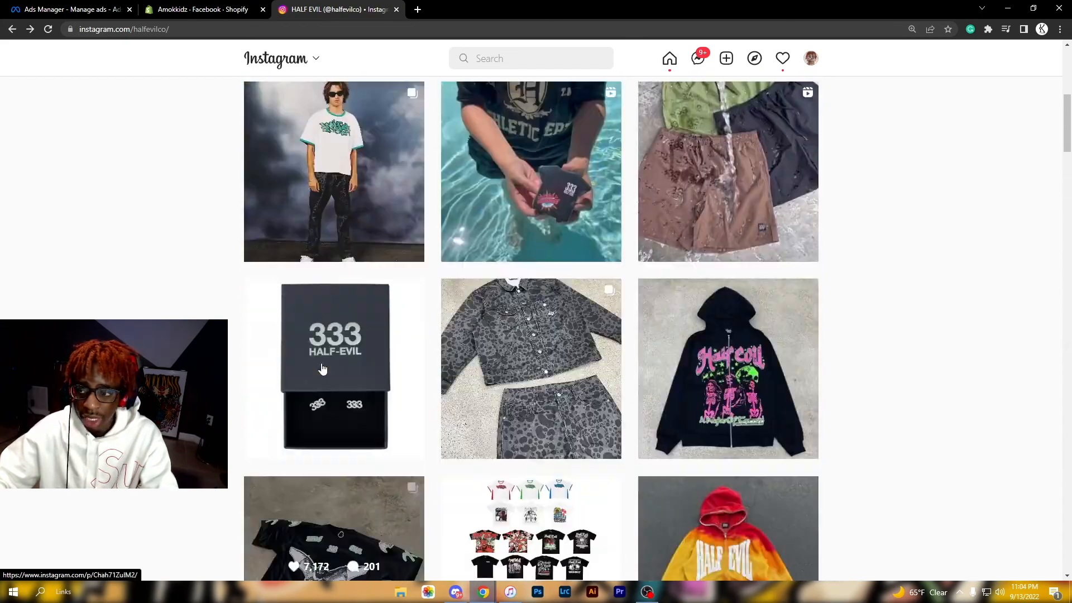
scroll(322, 368, "up", 8)
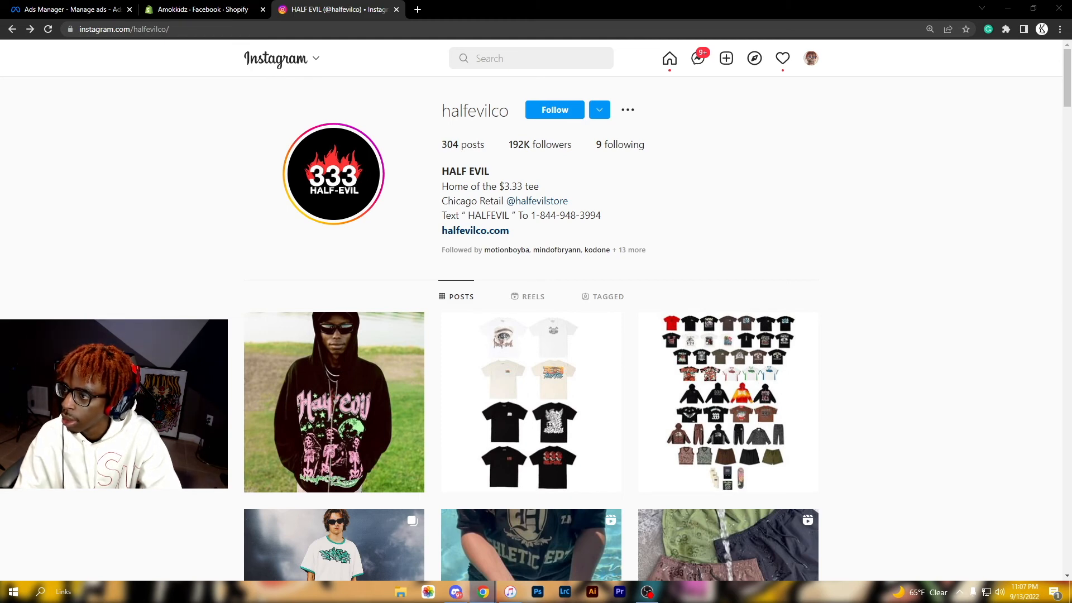
Step: Check the Photoshop clothing artboards shared in the Discord call and return to the Instagram profile in Chrome
key("alt+Tab")
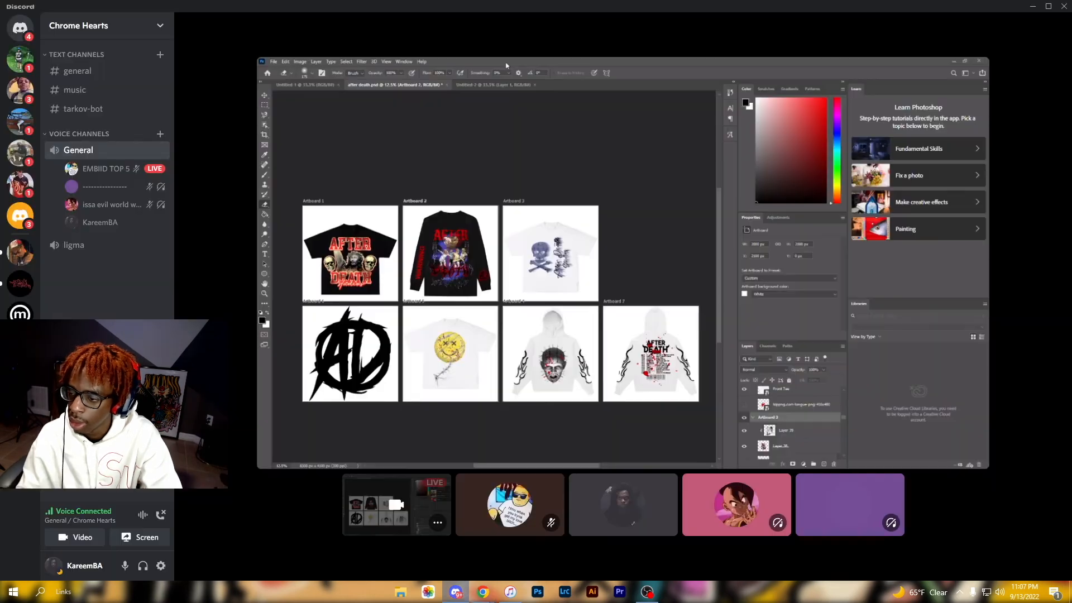
key("alt+Tab")
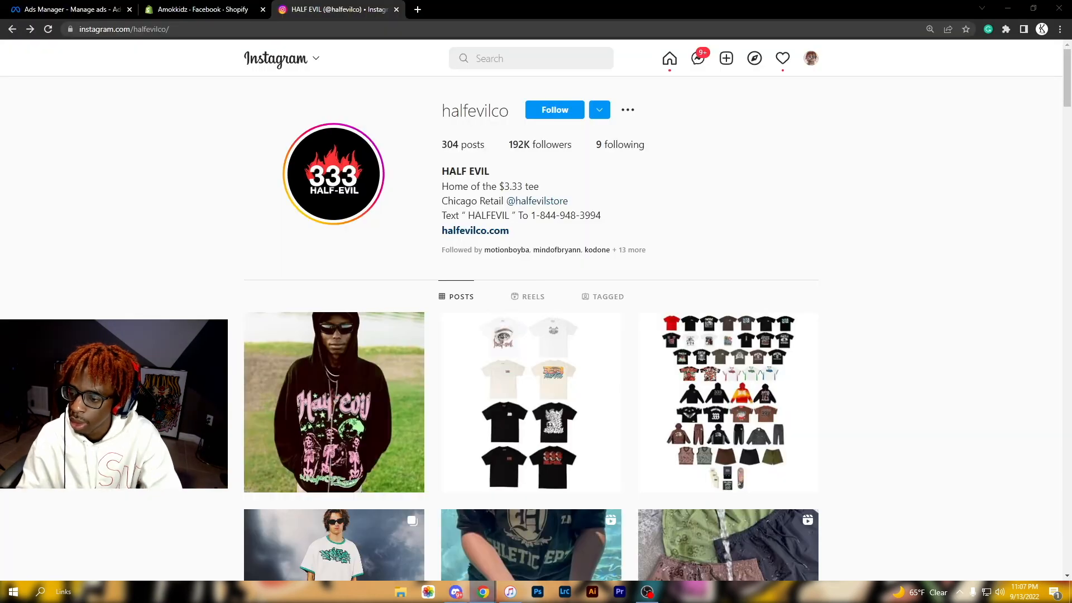